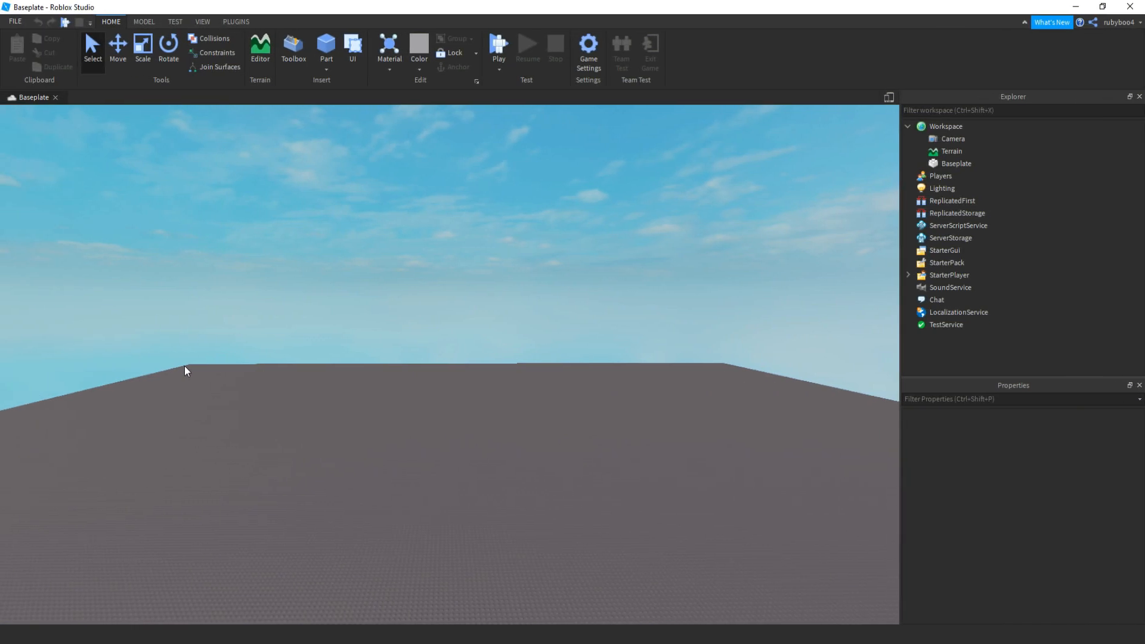
Add a ScreenGui to StarterGui and name it Main.
{"action": "left_click", "coordinate": [946, 250]}
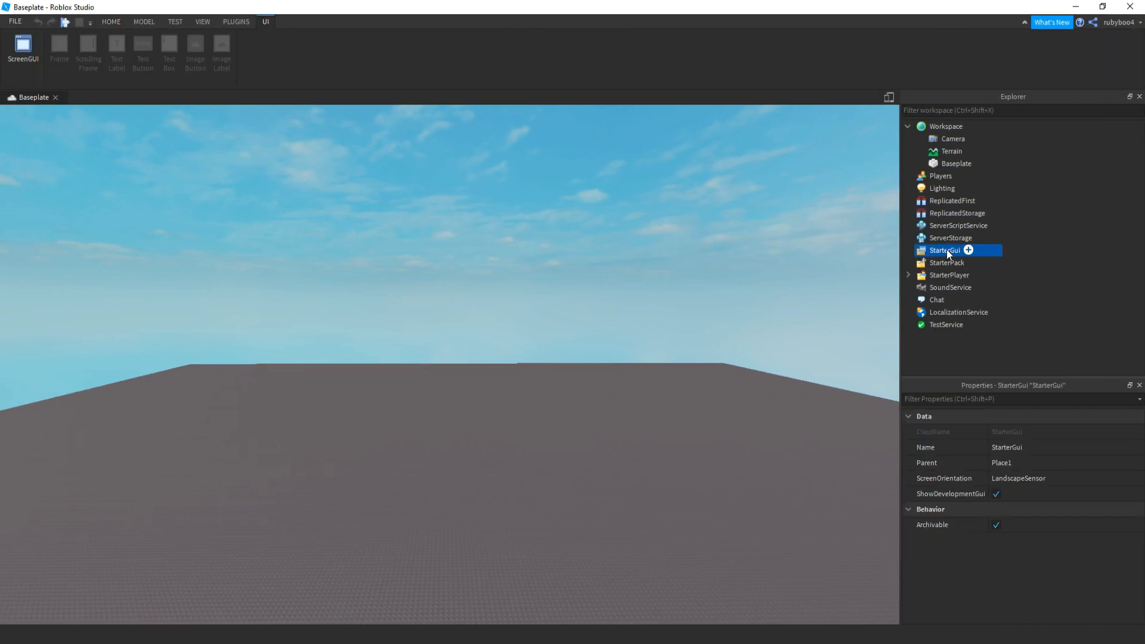
{"action": "left_click", "coordinate": [969, 251]}
{"action": "left_click", "coordinate": [934, 305]}
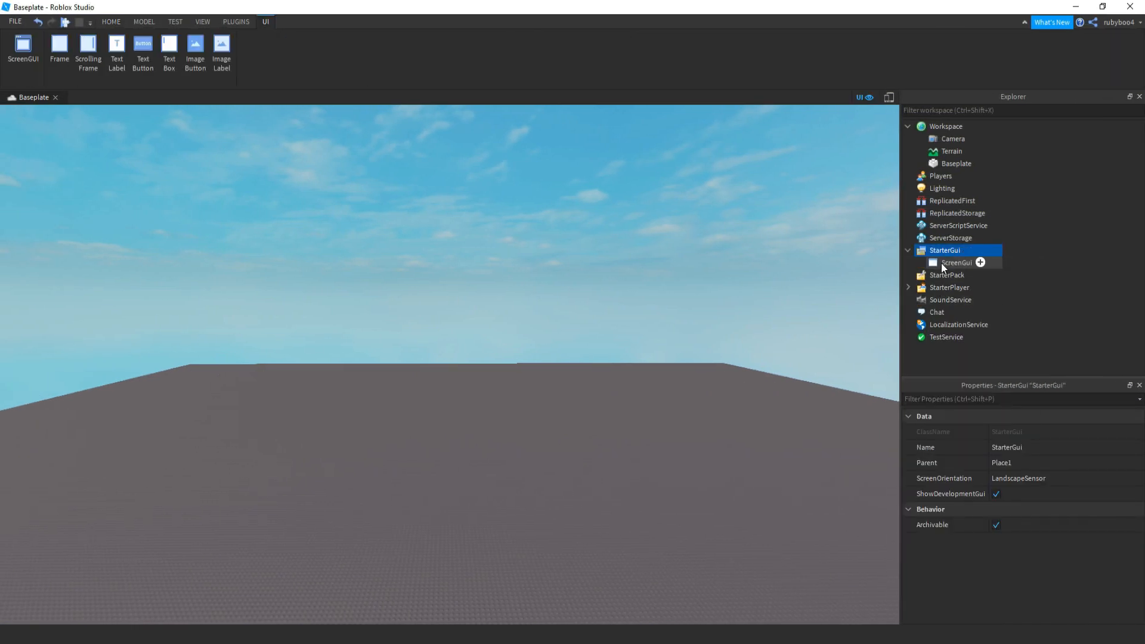
{"action": "left_click", "coordinate": [993, 540]}
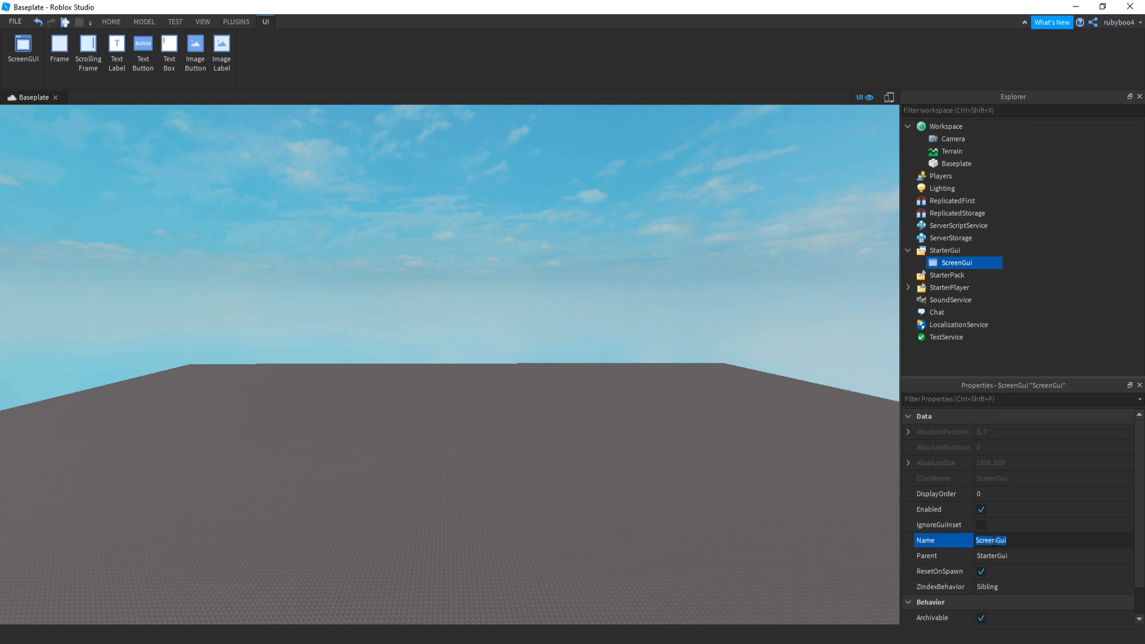
{"action": "type", "text": "Main"}
{"action": "key", "text": "Return"}
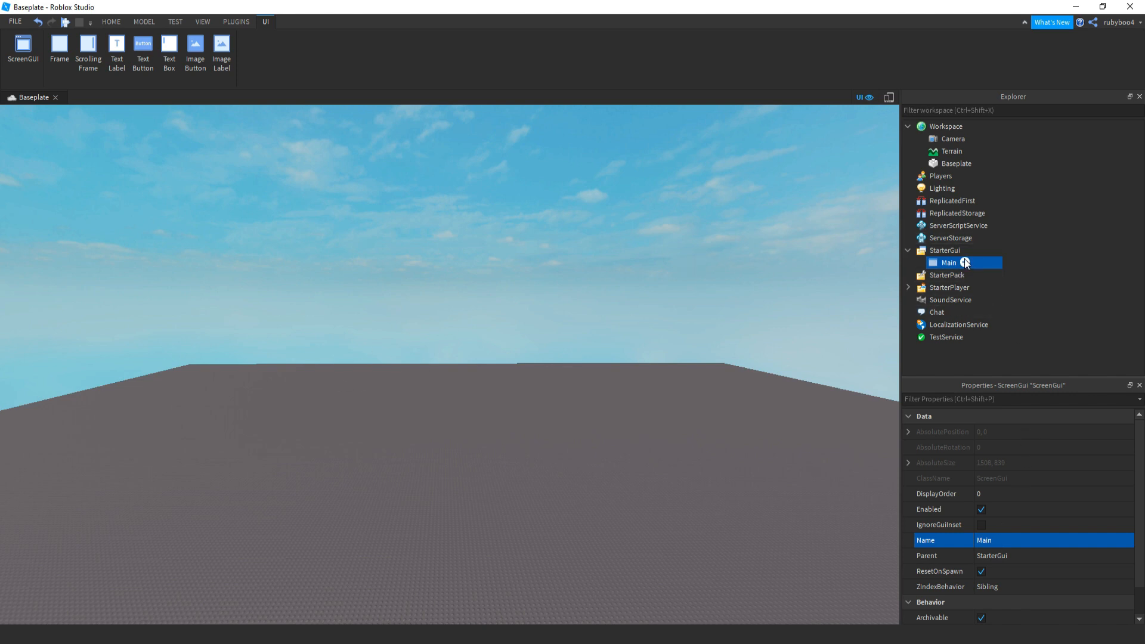
Insert a TextButton into the Main ScreenGui and move it to about 654, 282, near the middle of the viewport.
{"action": "left_click", "coordinate": [965, 263]}
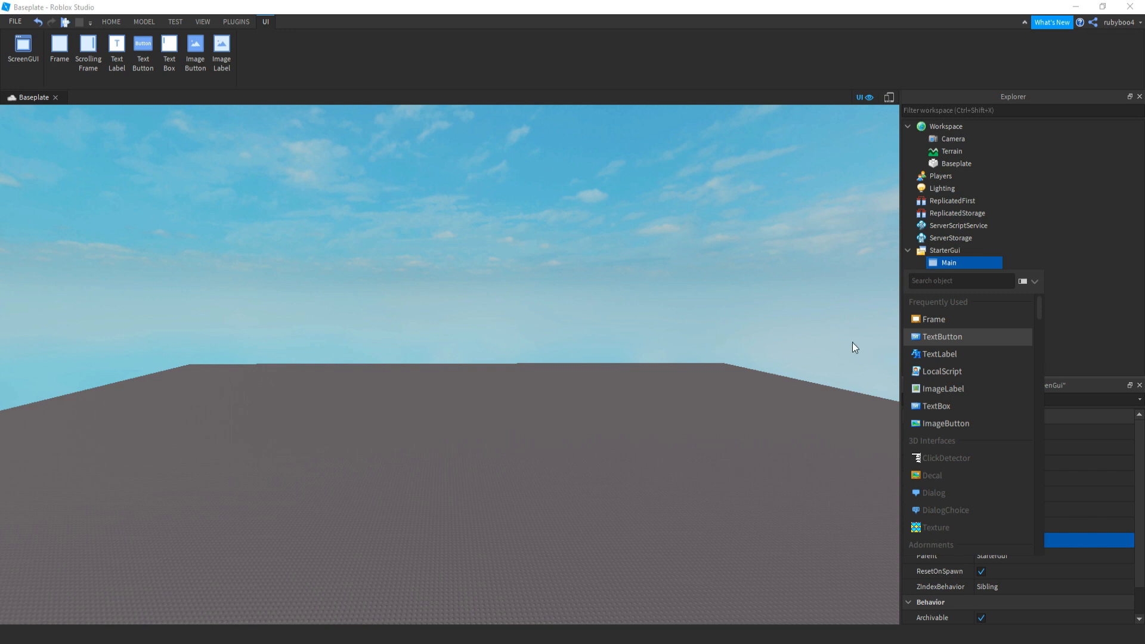
{"action": "left_click", "coordinate": [941, 336]}
{"action": "left_click", "coordinate": [60, 122]}
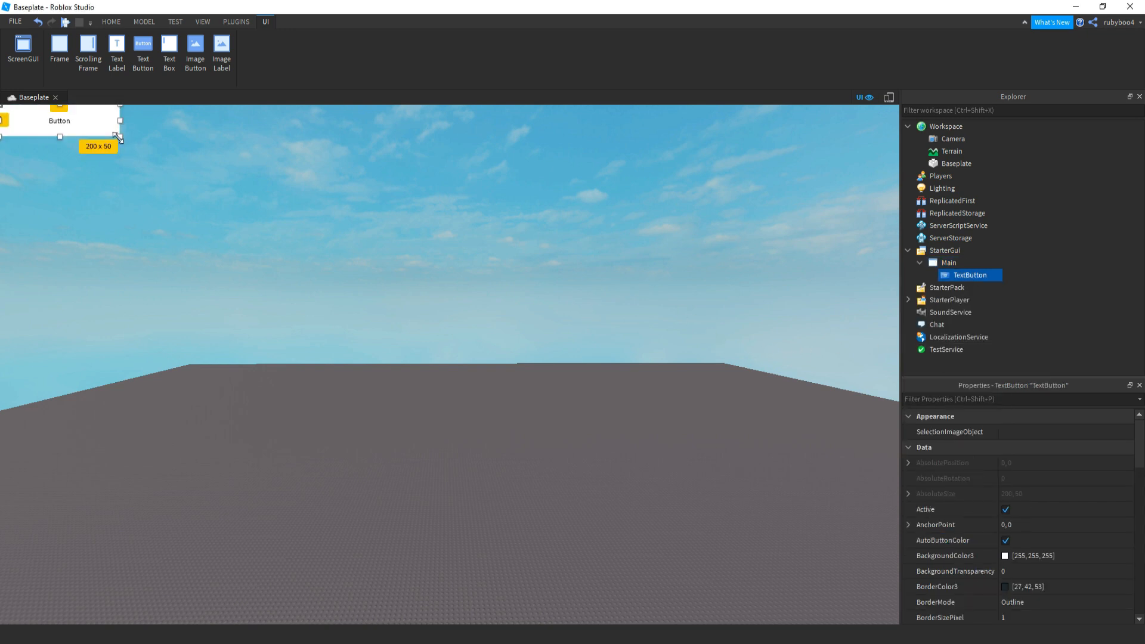
{"action": "left_click_drag", "start_coordinate": [83, 127], "coordinate": [457, 291]}
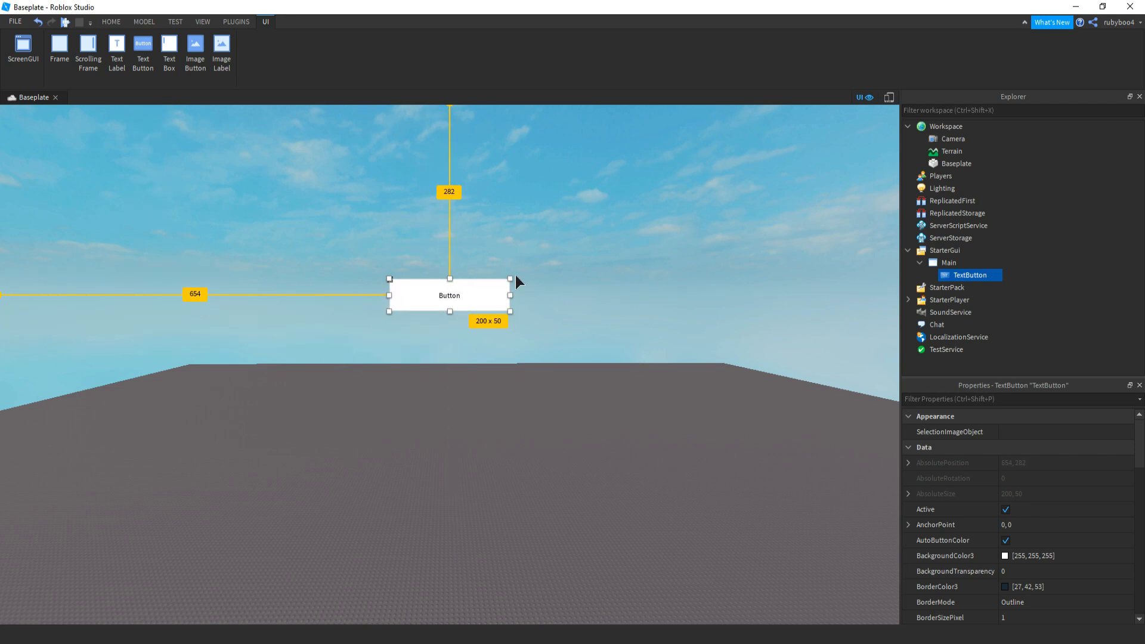
{"action": "left_click", "coordinate": [560, 345]}
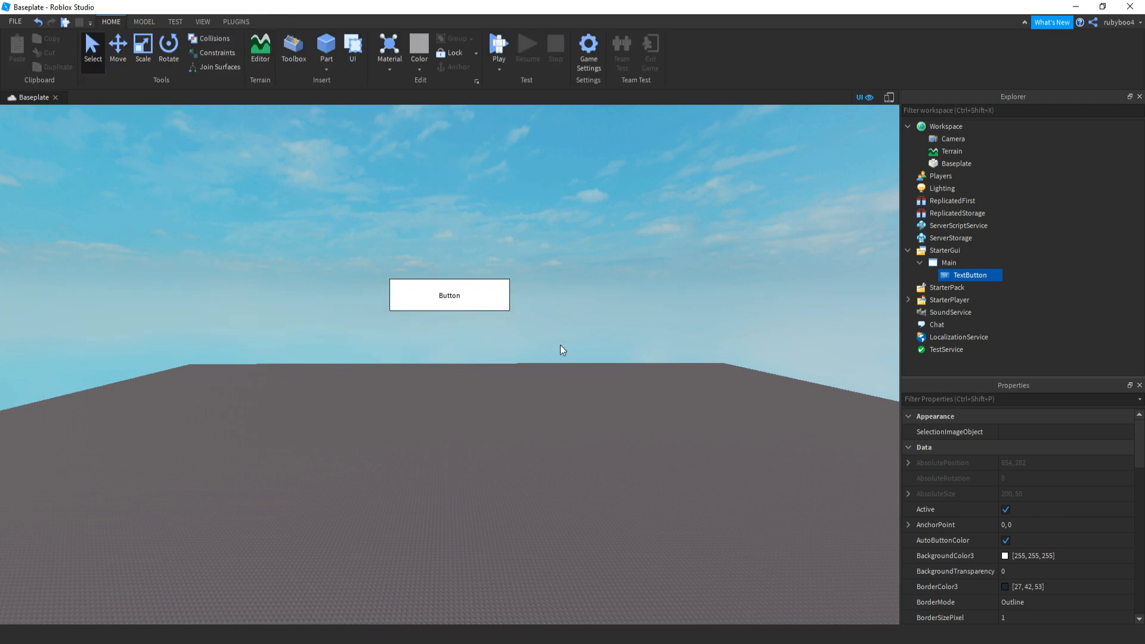
Resize the text button to about 295 x 103 and move it to about 44, 368 near the viewport's left edge.
{"action": "left_click", "coordinate": [968, 275]}
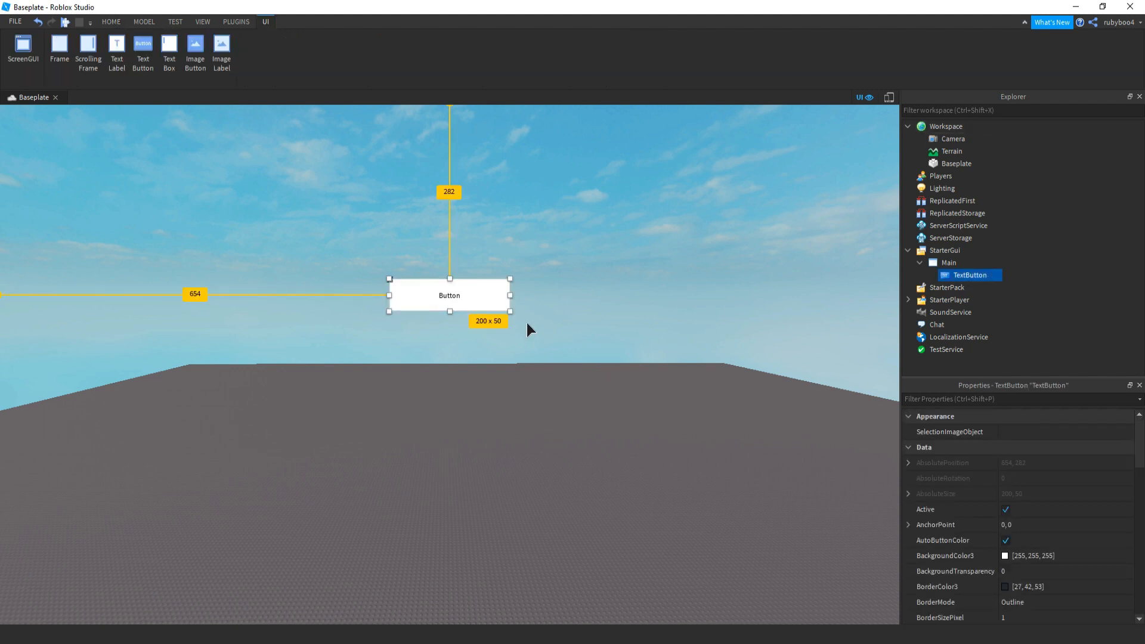
{"action": "left_click_drag", "start_coordinate": [511, 310], "coordinate": [155, 373]}
{"action": "left_click", "coordinate": [620, 352]}
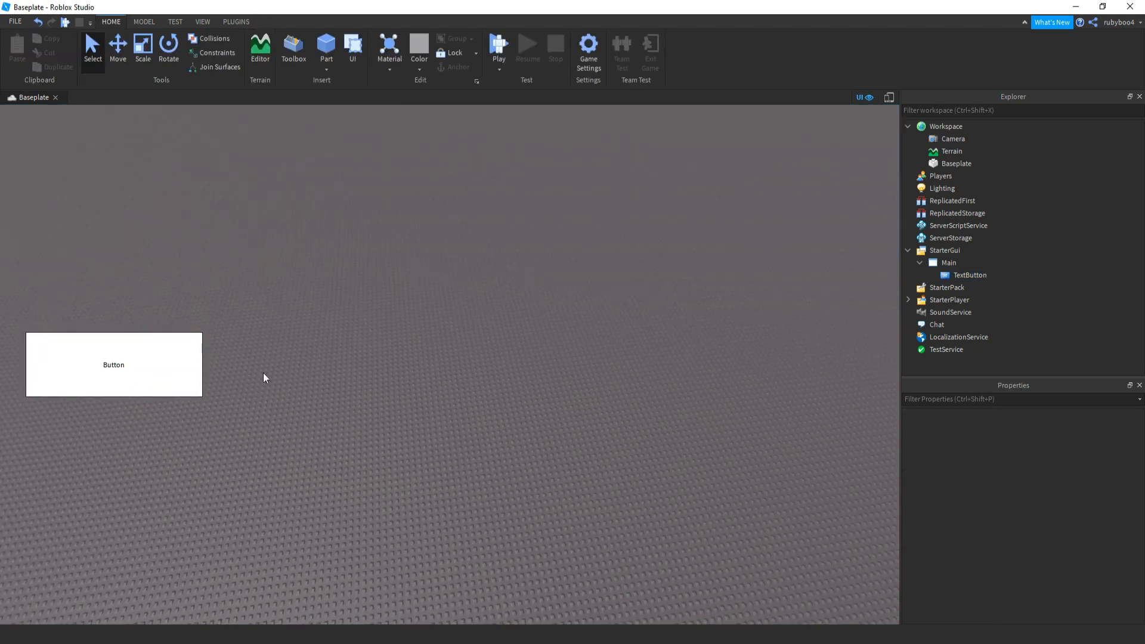
{"action": "left_click_drag", "start_coordinate": [242, 292], "coordinate": [34, 412]}
Rename the TextButton under Main as OpenButton.
{"action": "left_click", "coordinate": [952, 278]}
{"action": "right_click", "coordinate": [952, 278]}
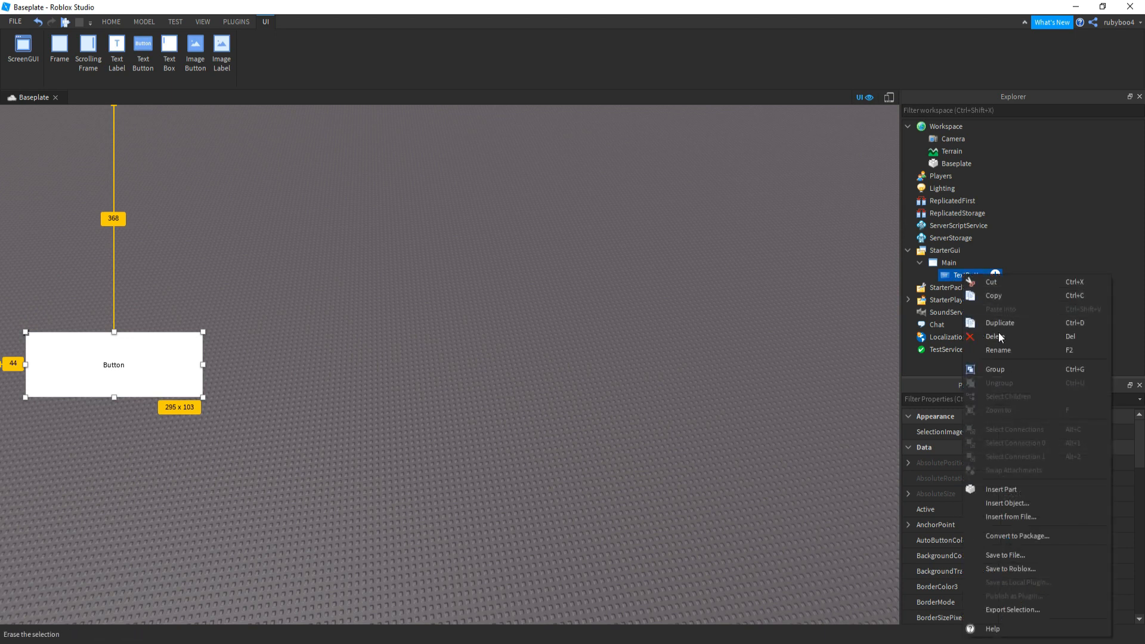
{"action": "left_click", "coordinate": [1000, 350]}
{"action": "key", "text": "BackSpace"}
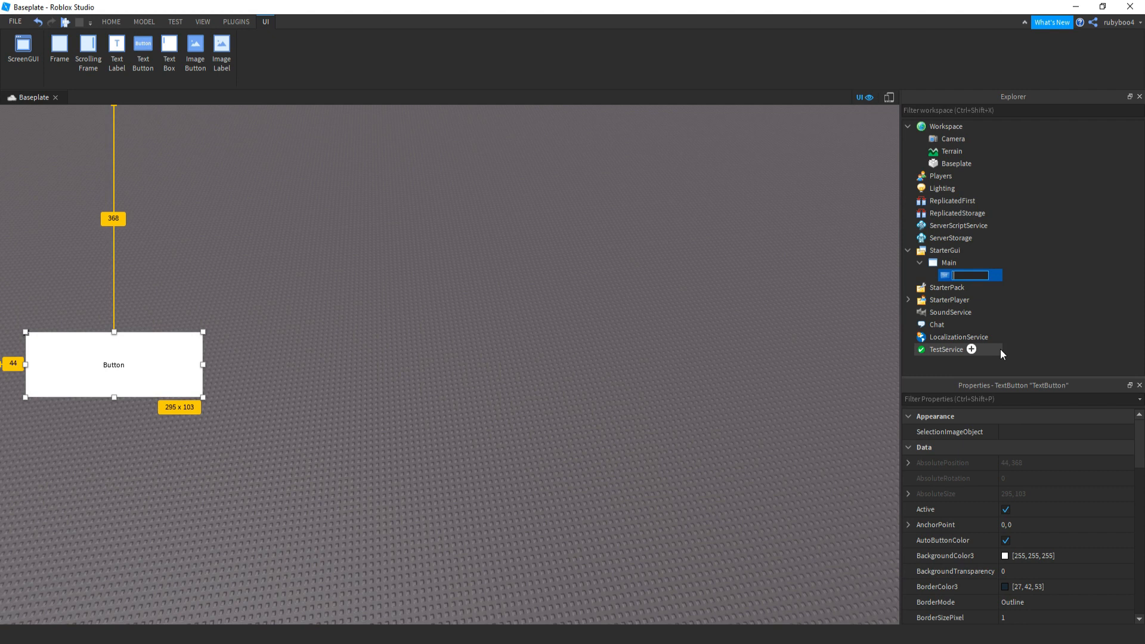
{"action": "type", "text": "OpenButton"}
{"action": "key", "text": "Return"}
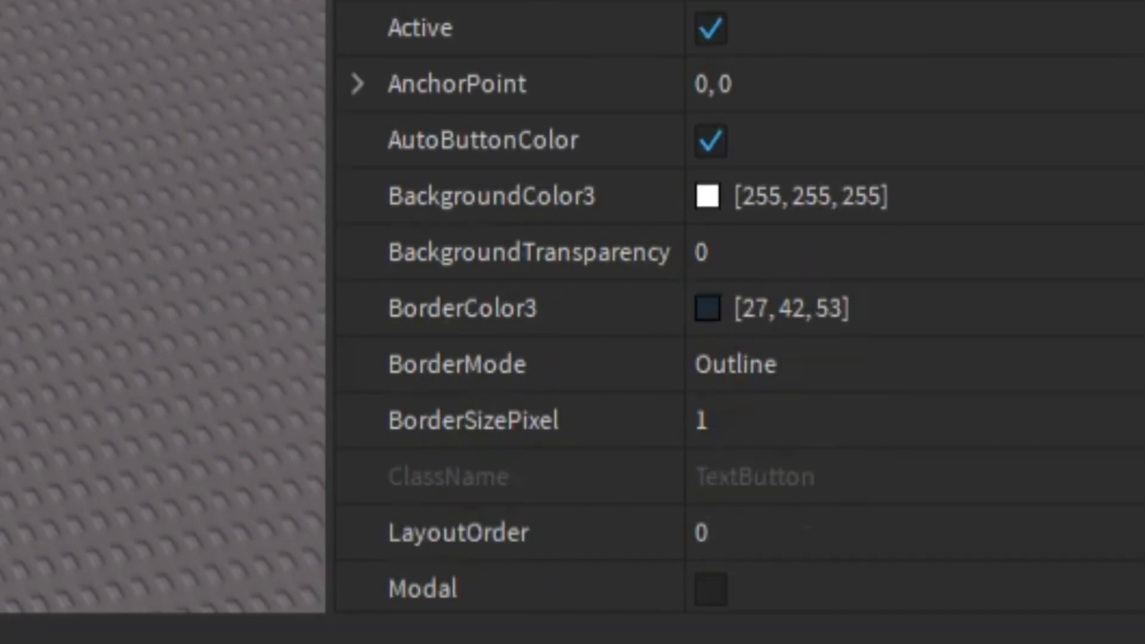
Remove OpenButton's outline by setting its BorderSizePixel to 0.
{"action": "scroll", "coordinate": [1022, 592], "scroll_direction": "down", "scroll_amount": 1}
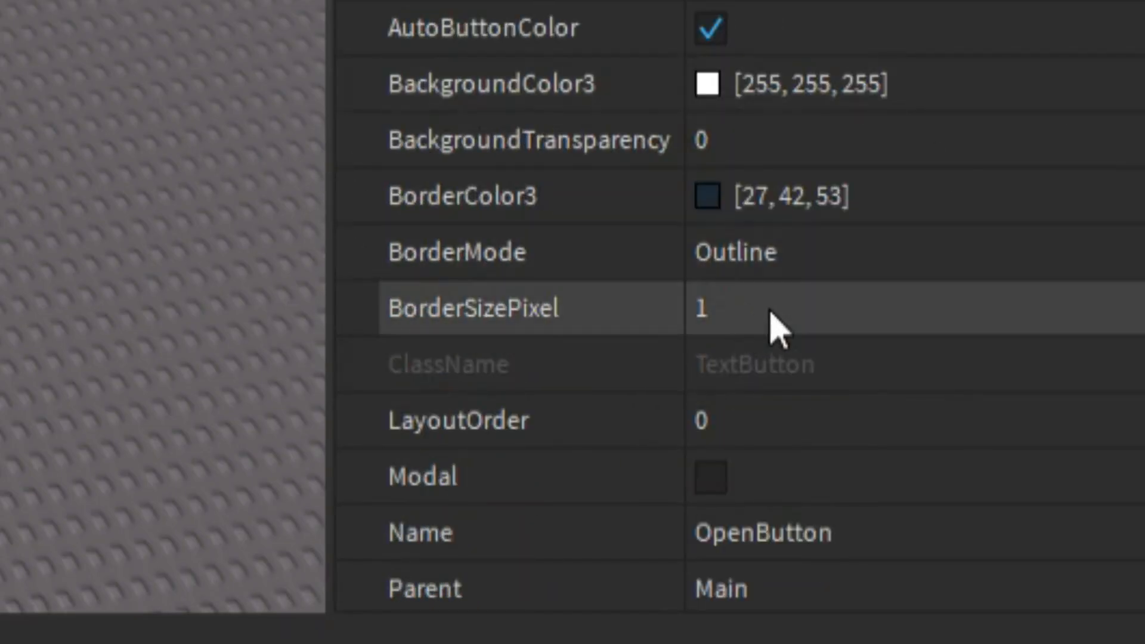
{"action": "left_click", "coordinate": [771, 310]}
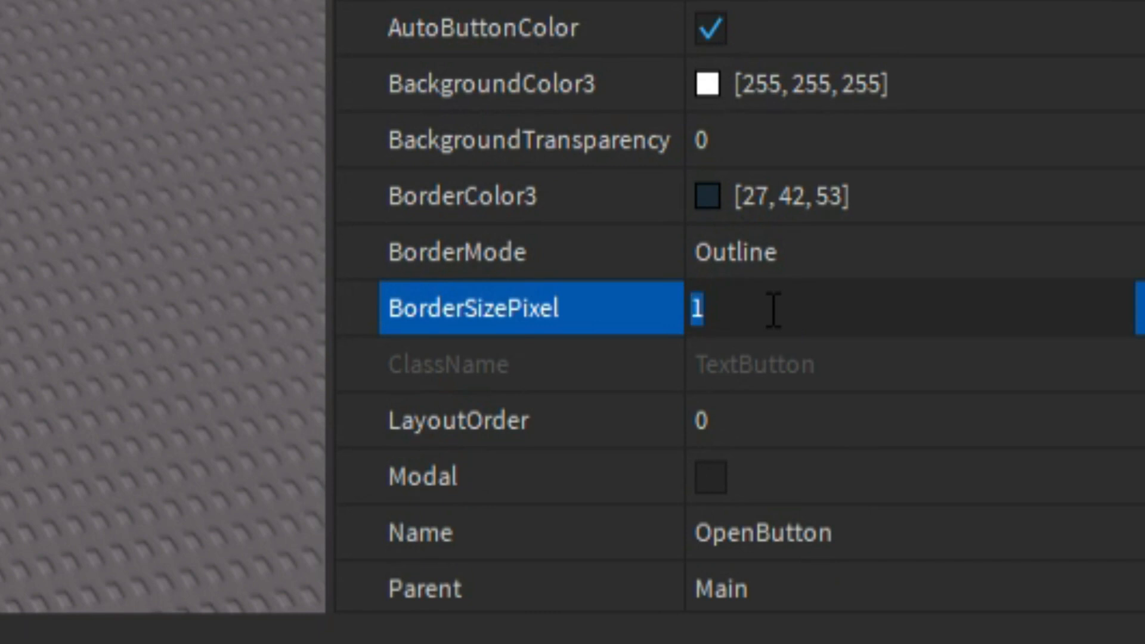
{"action": "type", "text": "0"}
{"action": "key", "text": "Return"}
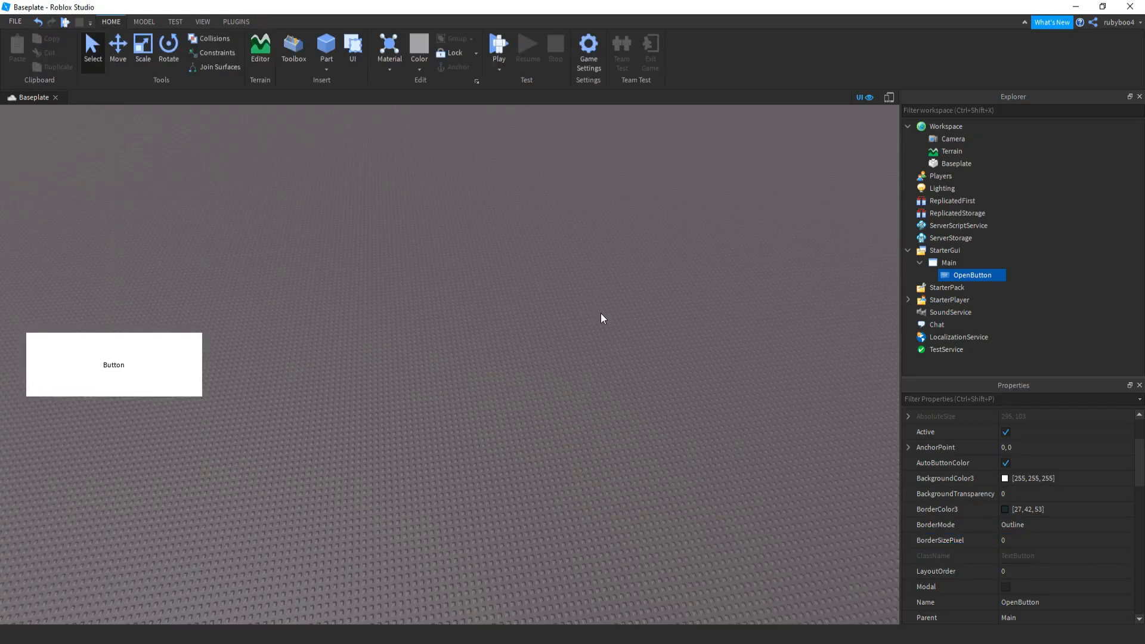
{"action": "left_click", "coordinate": [599, 315]}
{"action": "left_click_drag", "start_coordinate": [279, 278], "coordinate": [25, 428]}
Enable TextScaled on OpenButton so that its label fills the button.
{"action": "left_click", "coordinate": [965, 276]}
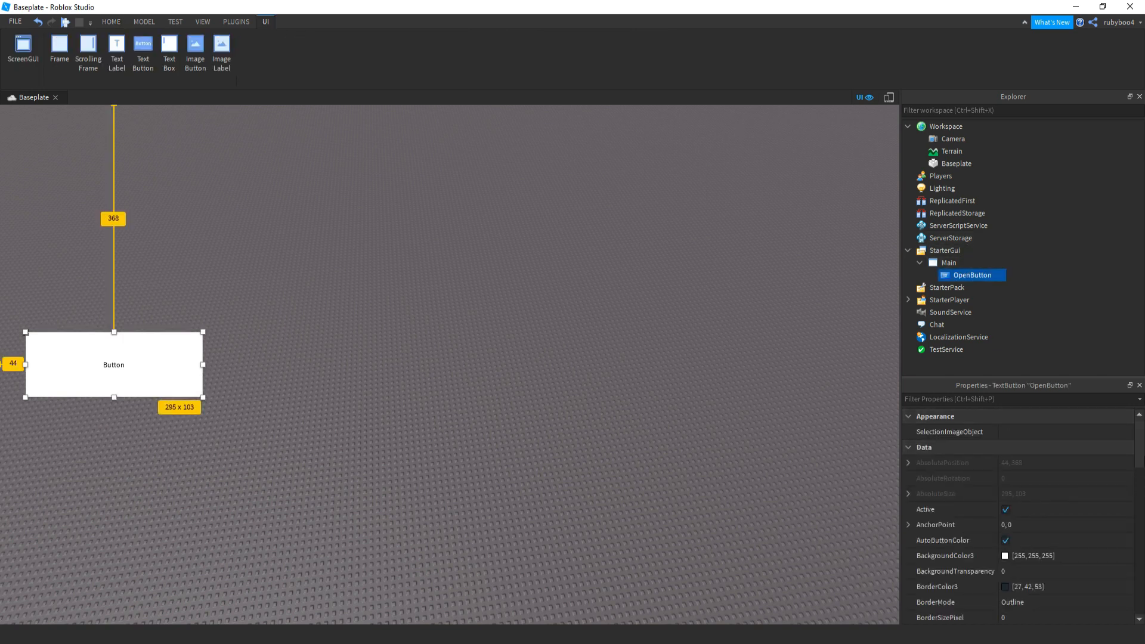
{"action": "left_click_drag", "start_coordinate": [1141, 455], "coordinate": [1140, 572]}
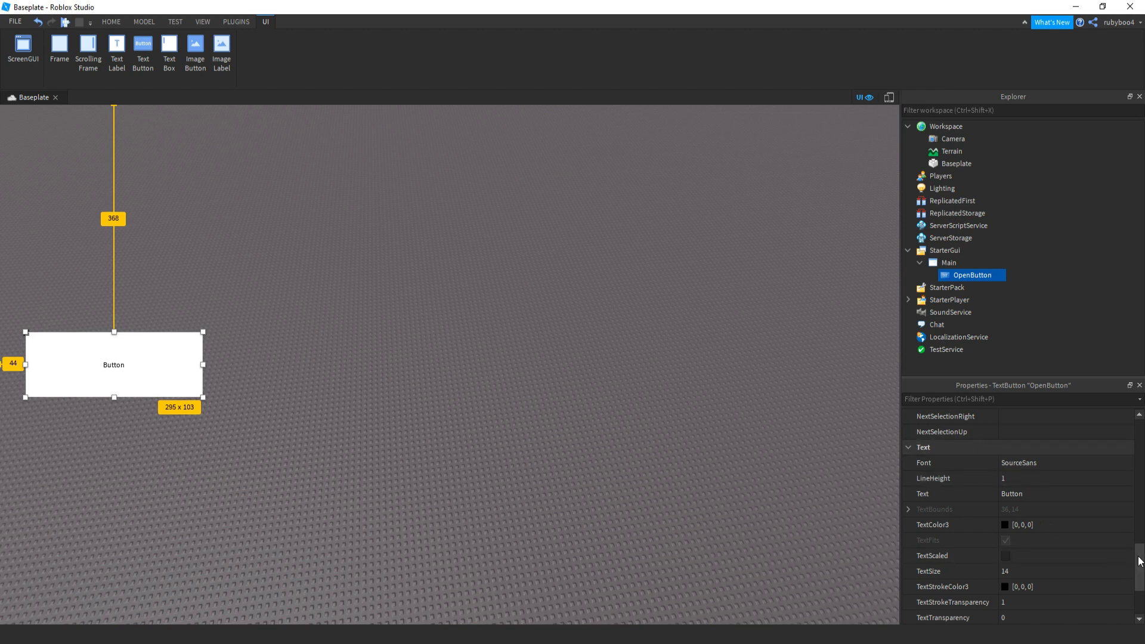
{"action": "left_click_drag", "start_coordinate": [1140, 560], "coordinate": [1140, 568]}
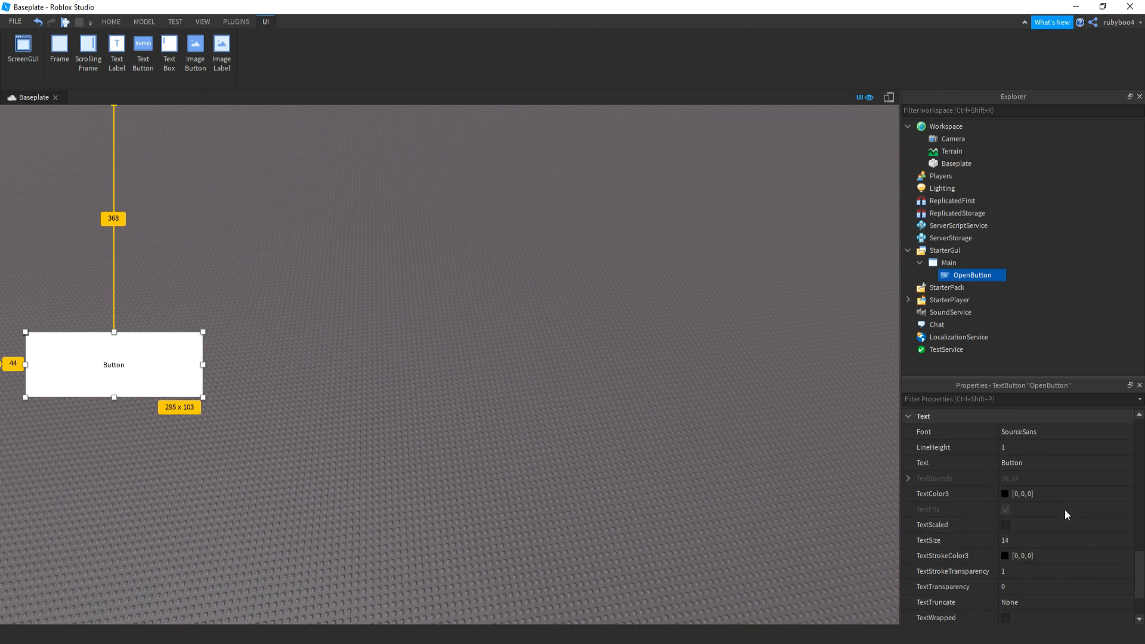
{"action": "left_click", "coordinate": [1006, 526]}
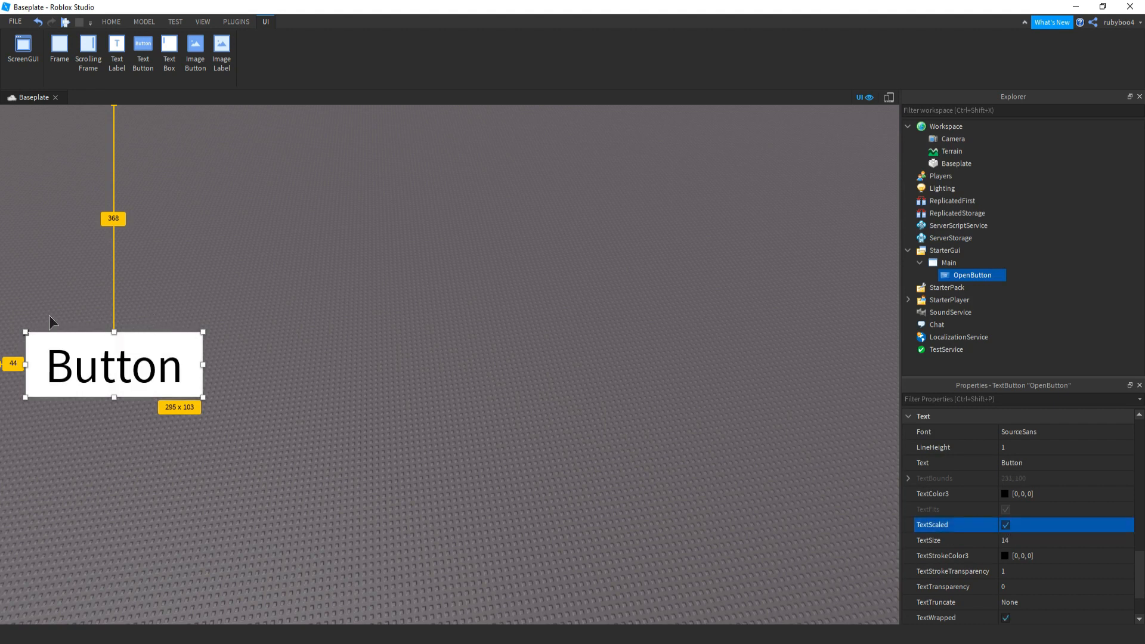
Change OpenButton's displayed text to OPEN.
{"action": "scroll", "coordinate": [1055, 475], "scroll_direction": "up", "scroll_amount": 1}
{"action": "left_click", "coordinate": [1055, 475]}
{"action": "key", "text": "BackSpace"}
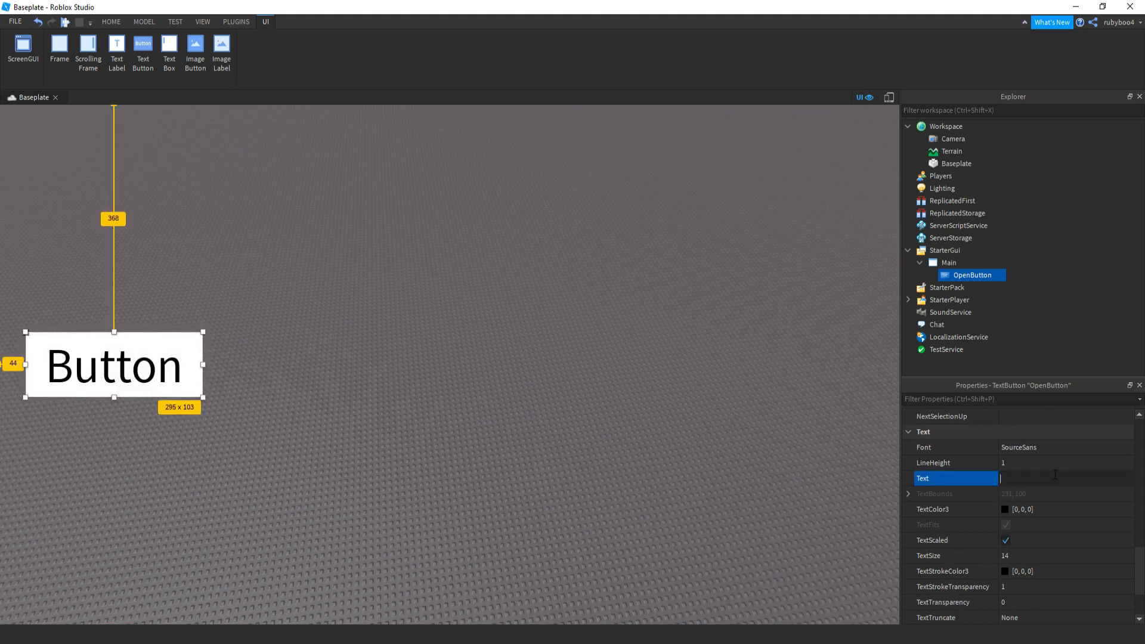
{"action": "key", "text": "Return"}
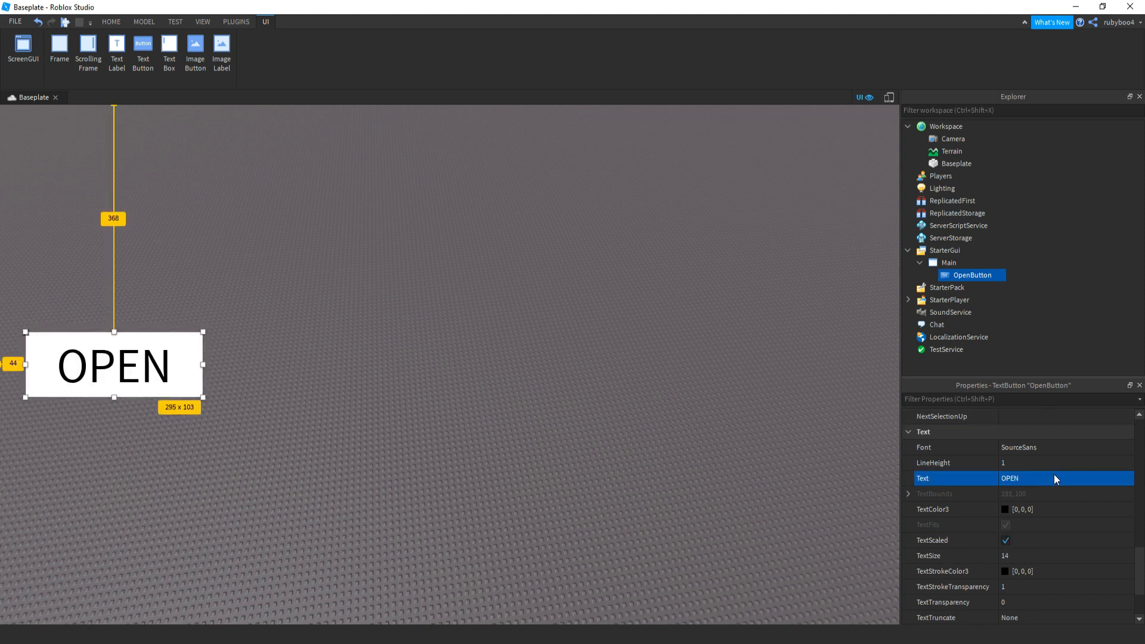
Set the font of OpenButton's label to SourceSansBold.
{"action": "left_click", "coordinate": [1036, 446]}
{"action": "left_click_drag", "start_coordinate": [1124, 496], "coordinate": [1131, 519]}
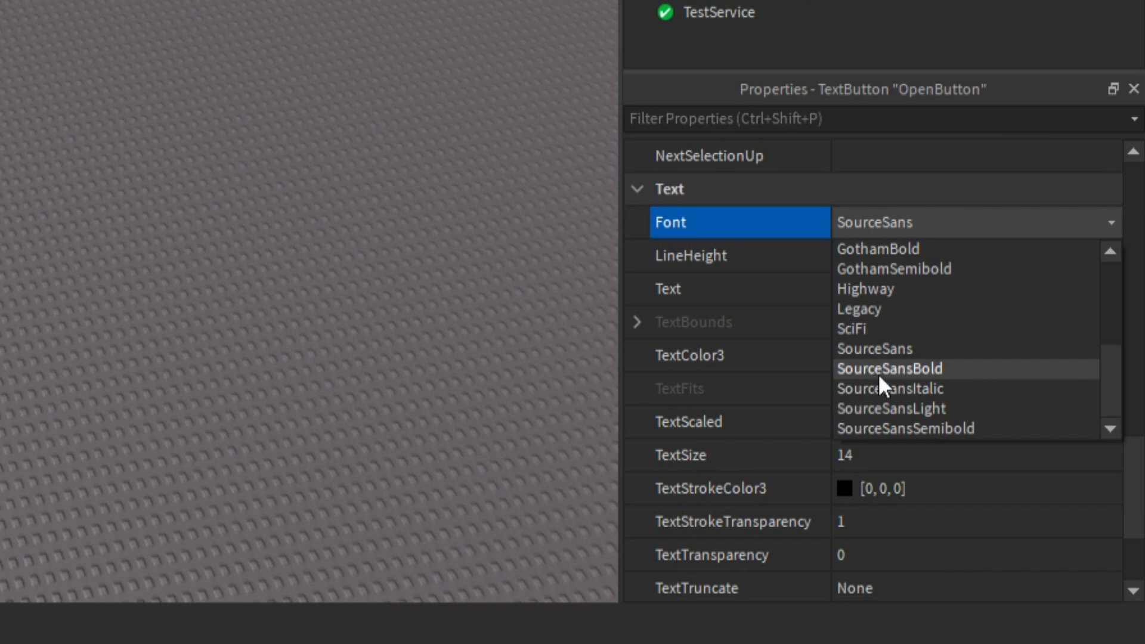
{"action": "left_click", "coordinate": [895, 370]}
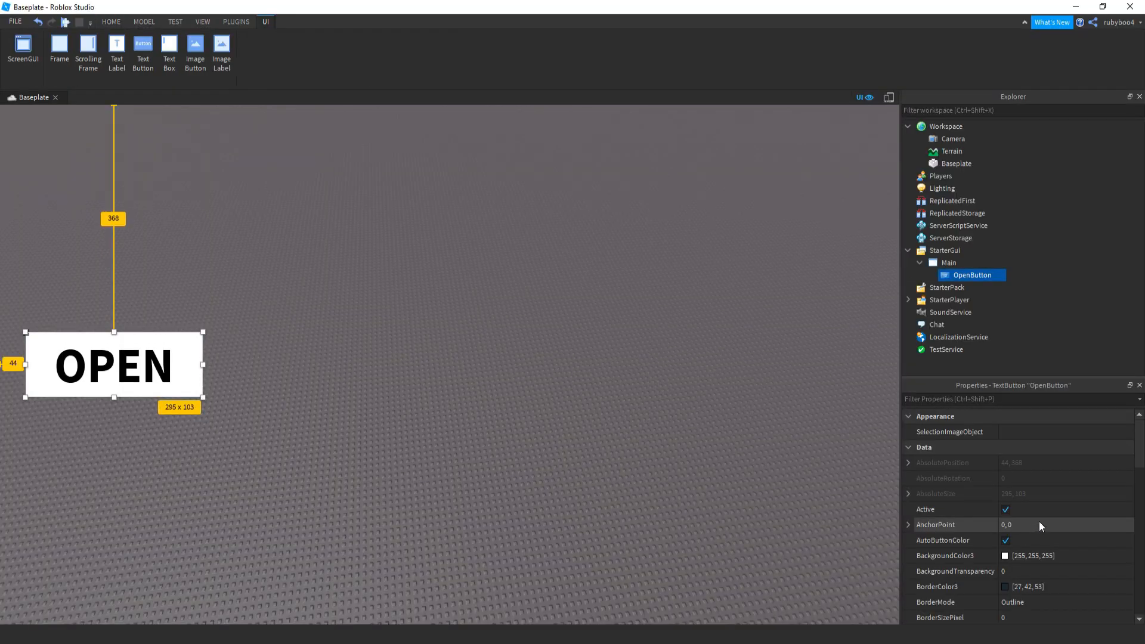
Set OpenButton's TextColor3 to white (255, 255, 255).
{"action": "scroll", "coordinate": [1107, 514], "scroll_direction": "down", "scroll_amount": 10}
{"action": "left_click", "coordinate": [1023, 478]}
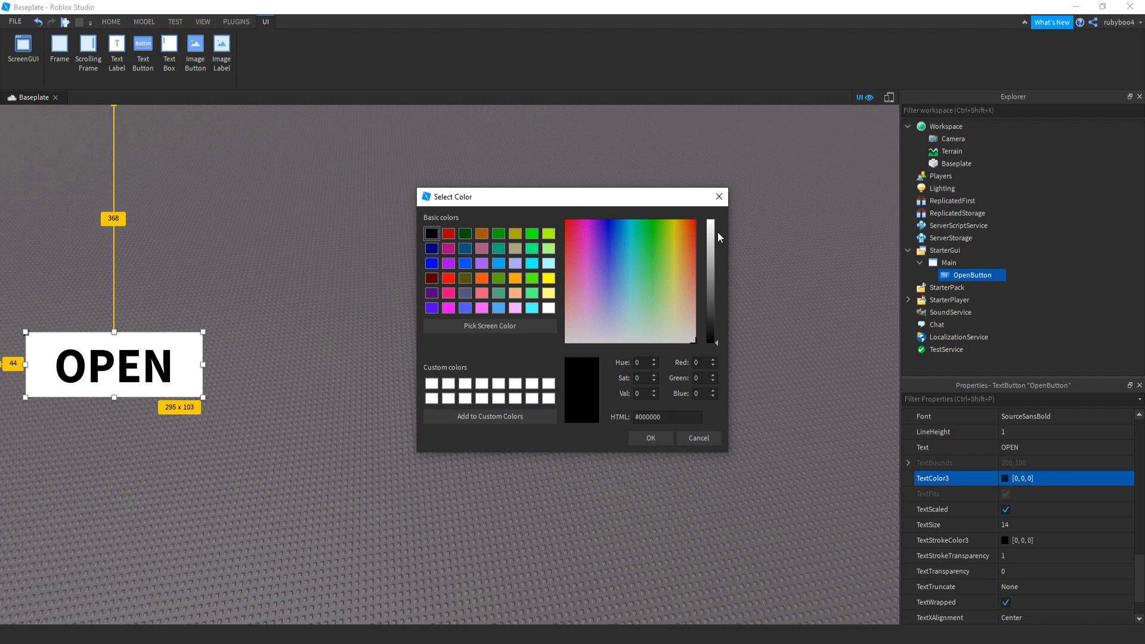
{"action": "left_click_drag", "start_coordinate": [711, 330], "coordinate": [729, 195]}
{"action": "left_click", "coordinate": [650, 439]}
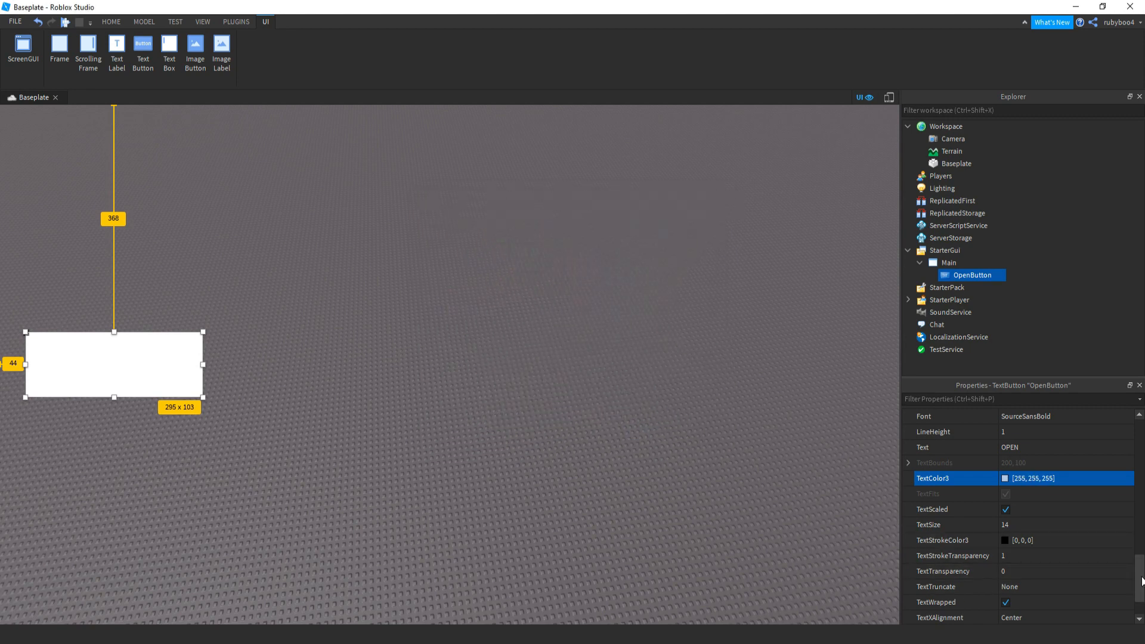
Set OpenButton's BackgroundColor3 to light blue (57, 196, 255).
{"action": "left_click_drag", "start_coordinate": [1141, 579], "coordinate": [1140, 443]}
{"action": "left_click", "coordinate": [1004, 556]}
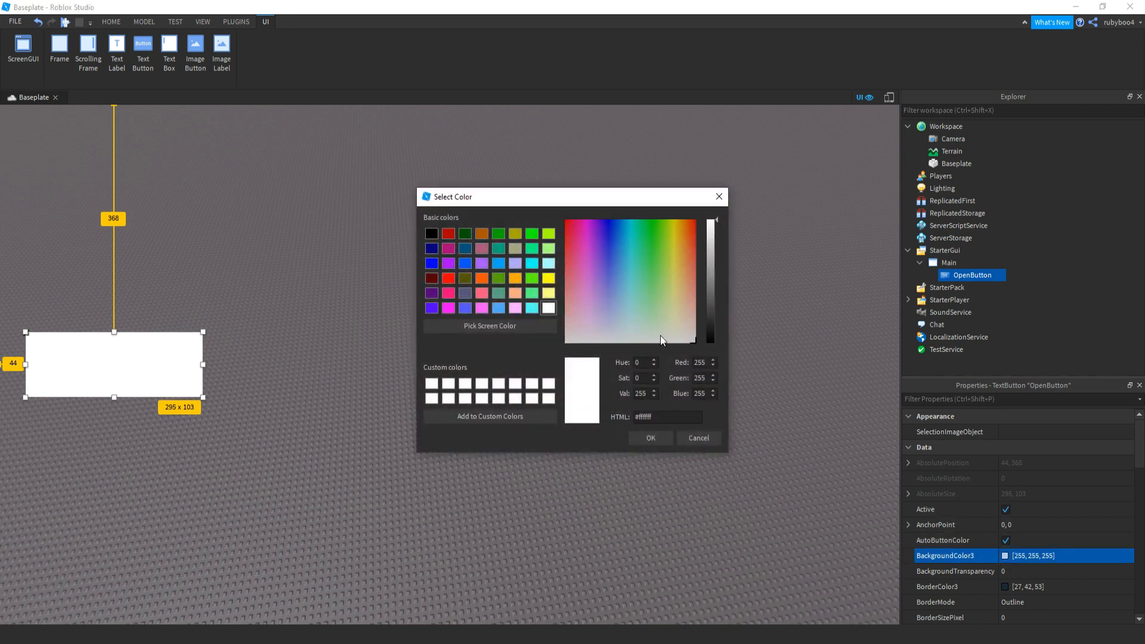
{"action": "left_click_drag", "start_coordinate": [666, 341], "coordinate": [624, 249]}
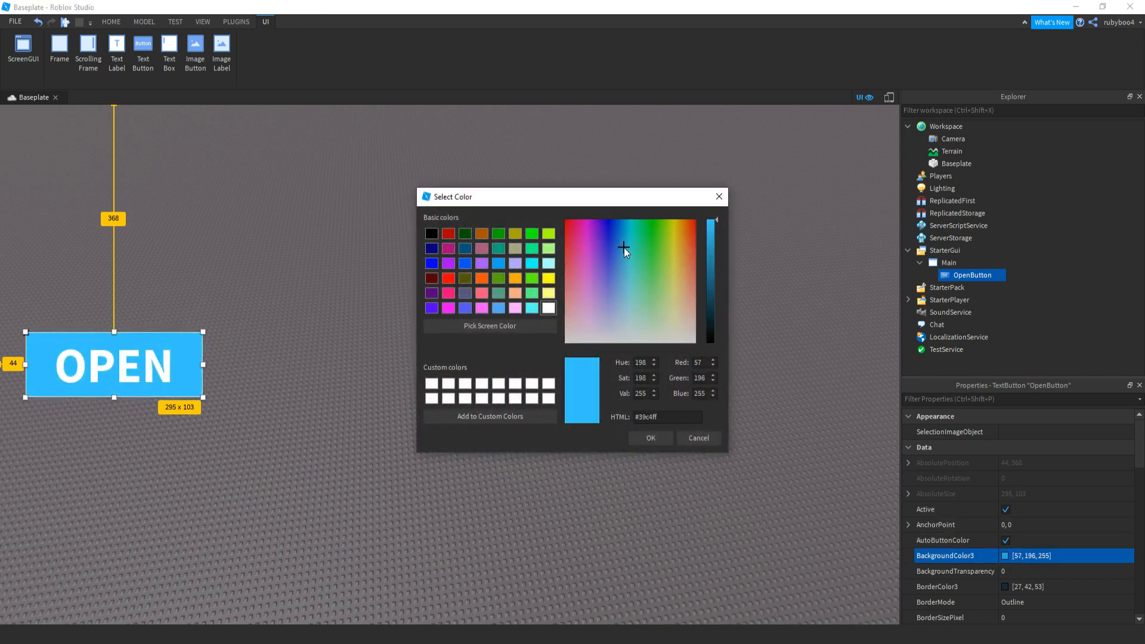
{"action": "left_click", "coordinate": [649, 441]}
{"action": "left_click", "coordinate": [597, 407]}
{"action": "right_click_drag", "start_coordinate": [597, 407], "coordinate": [597, 407]}
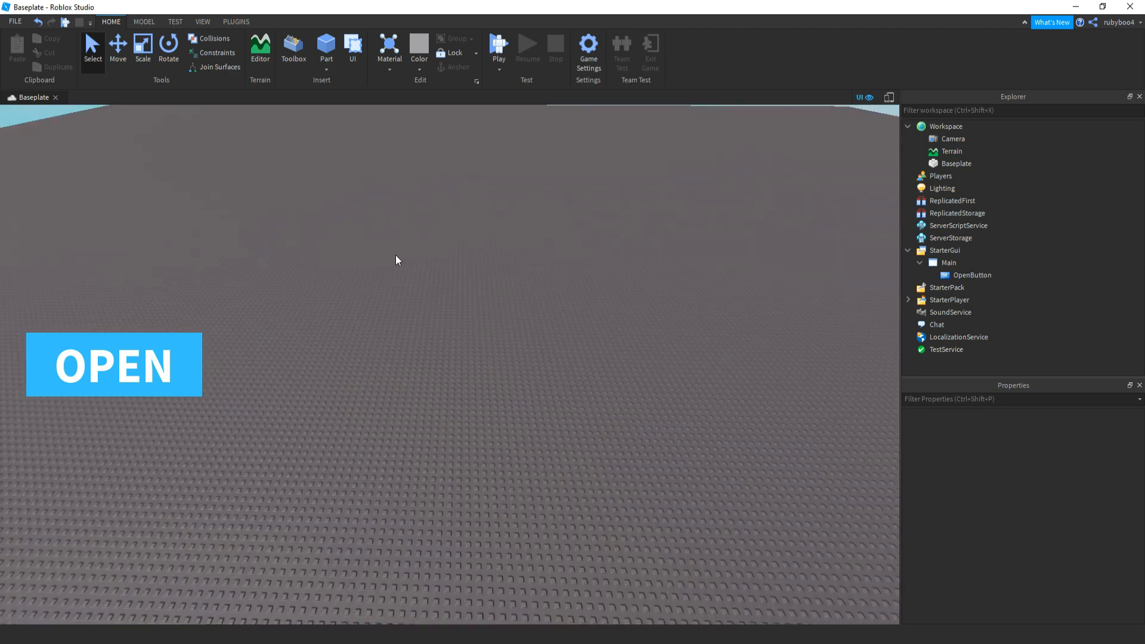
Round OpenButton's corners using the Roundify plugin with a size of 12, and close the plugin window.
{"action": "left_click", "coordinate": [965, 278]}
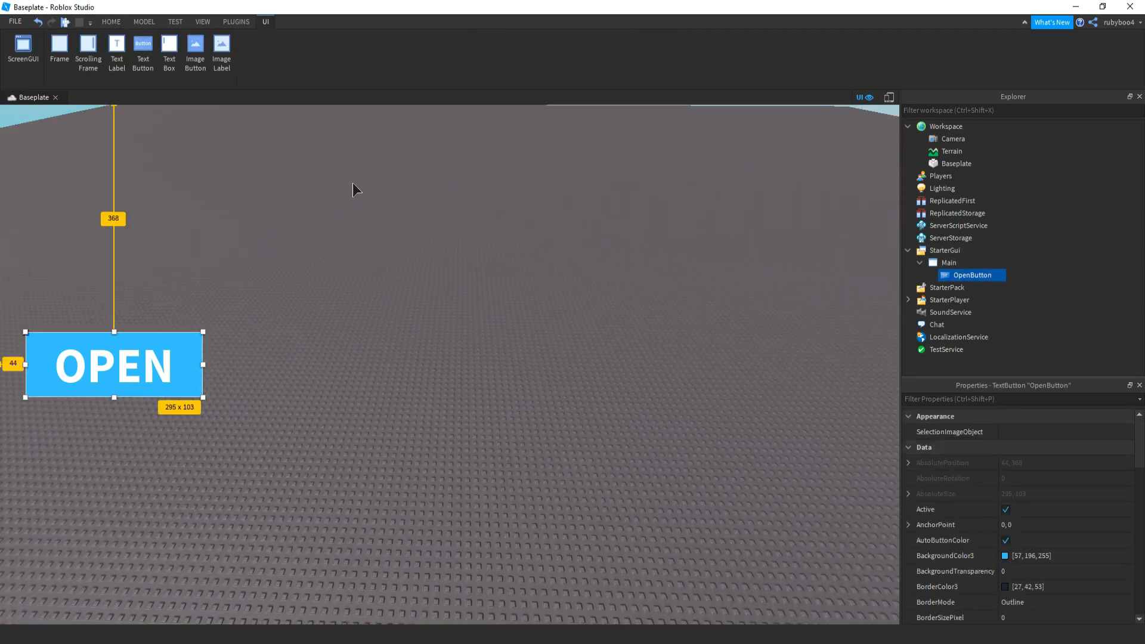
{"action": "left_click", "coordinate": [237, 22]}
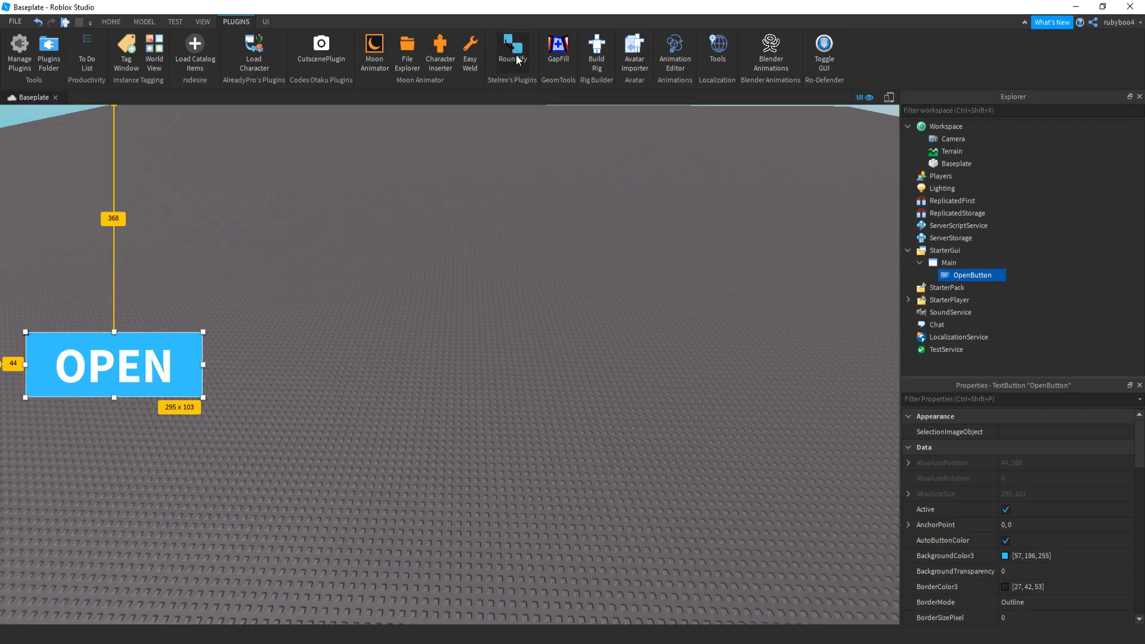
{"action": "left_click", "coordinate": [516, 55]}
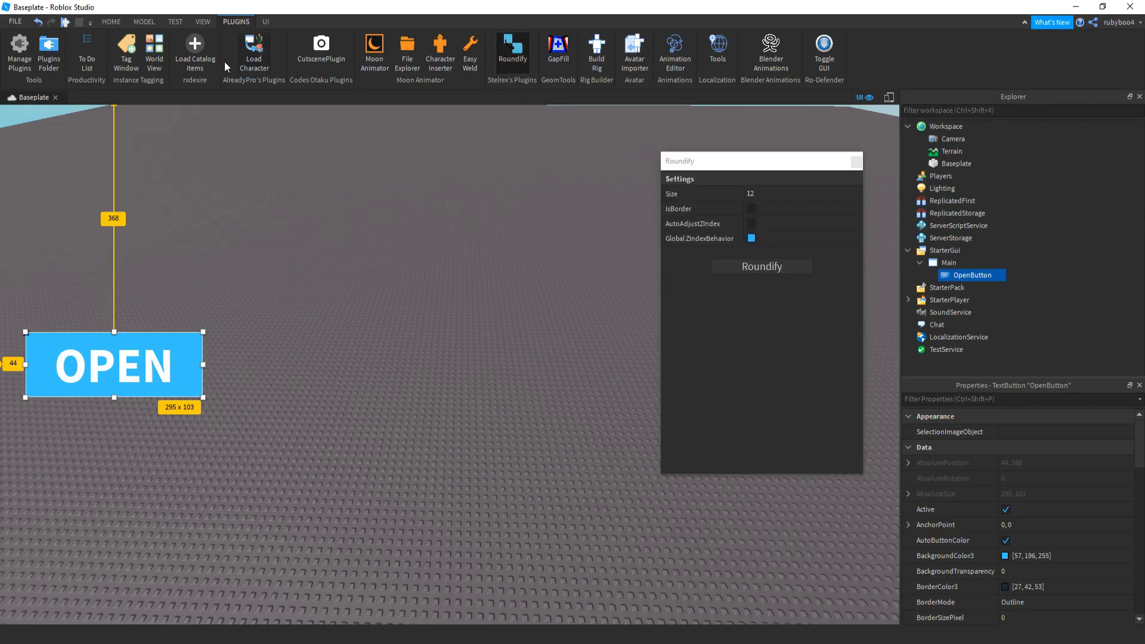
{"action": "left_click_drag", "start_coordinate": [741, 167], "coordinate": [476, 180]}
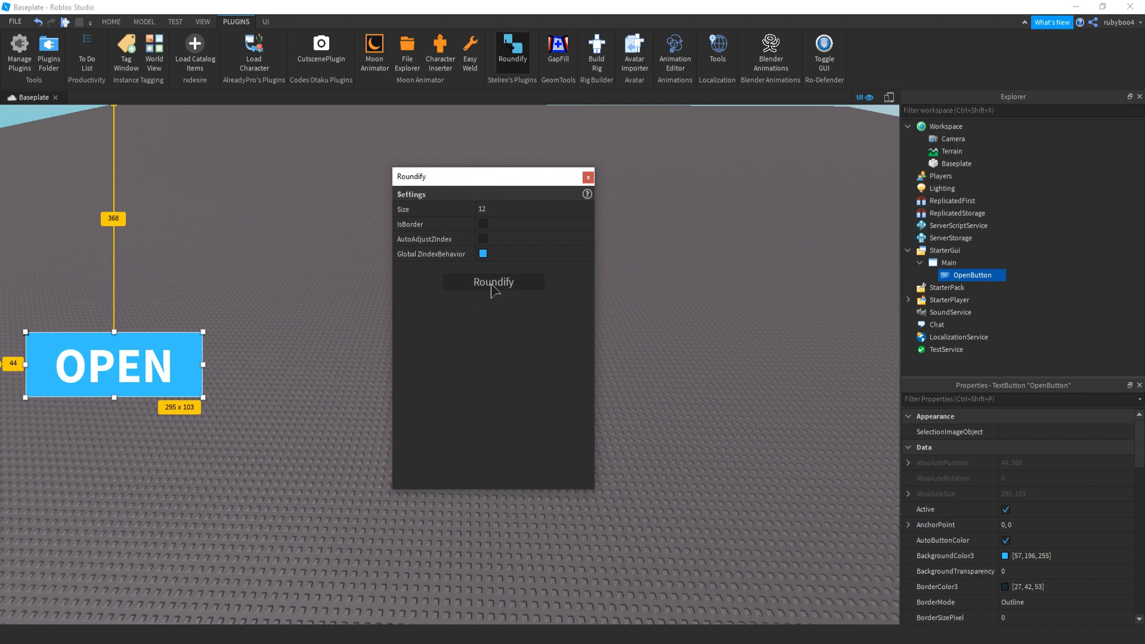
{"action": "left_click", "coordinate": [511, 283]}
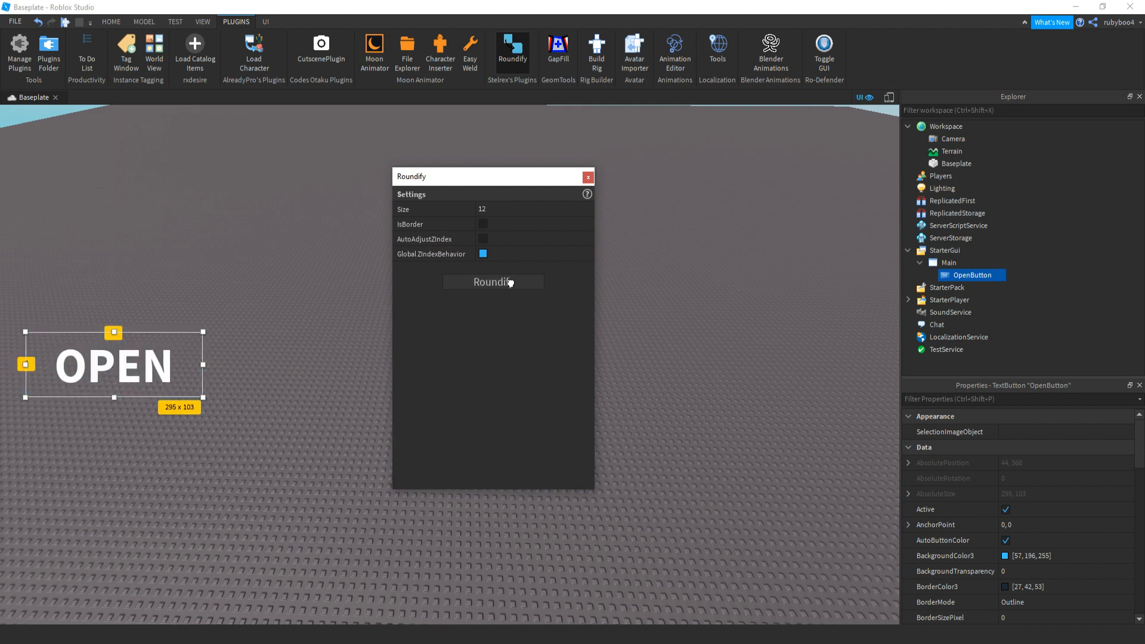
{"action": "left_click", "coordinate": [588, 178]}
{"action": "left_click", "coordinate": [520, 134]}
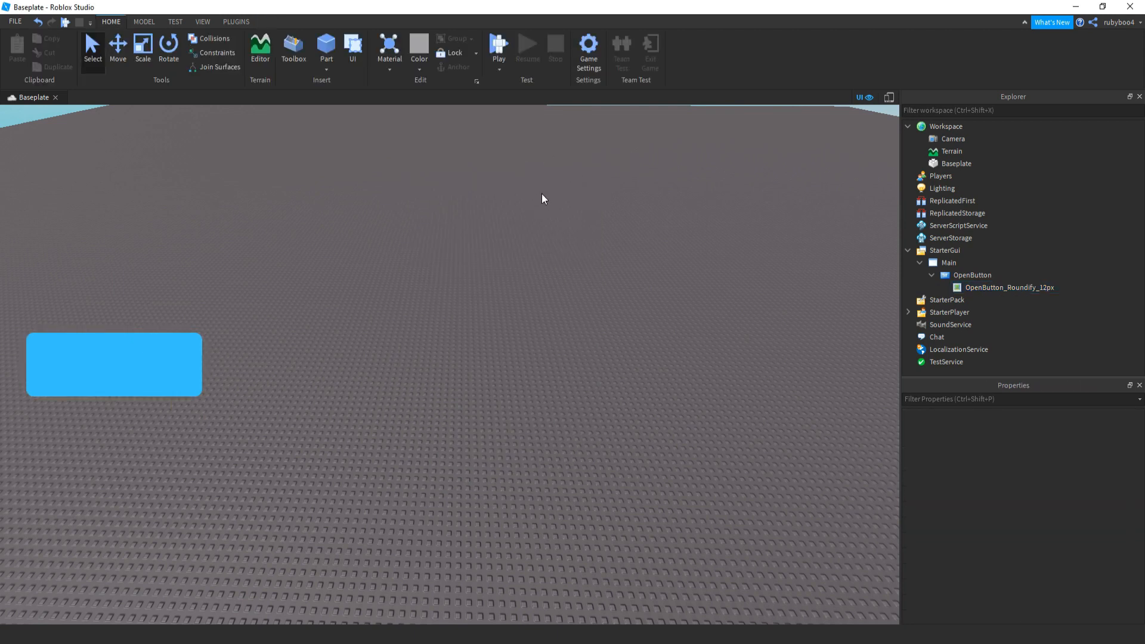
Set the ZIndex of OpenButton's Roundify image to 2.
{"action": "left_click_drag", "start_coordinate": [301, 280], "coordinate": [25, 421]}
{"action": "left_click", "coordinate": [1010, 288]}
{"action": "left_click", "coordinate": [519, 284]}
{"action": "left_click", "coordinate": [1061, 287]}
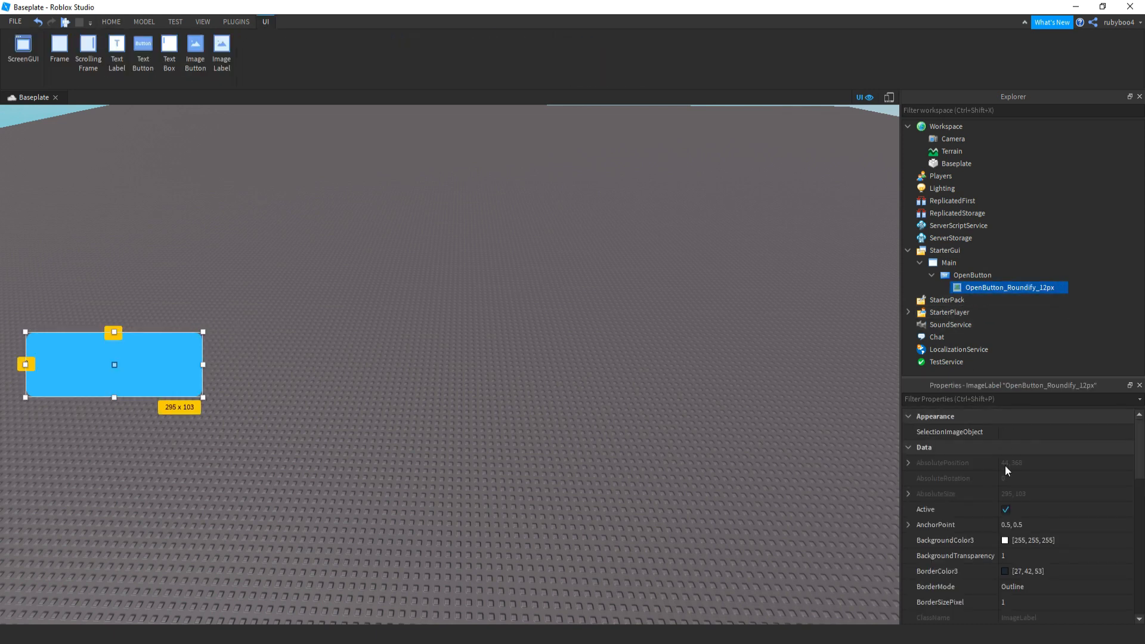
{"action": "left_click_drag", "start_coordinate": [1136, 471], "coordinate": [1135, 512]}
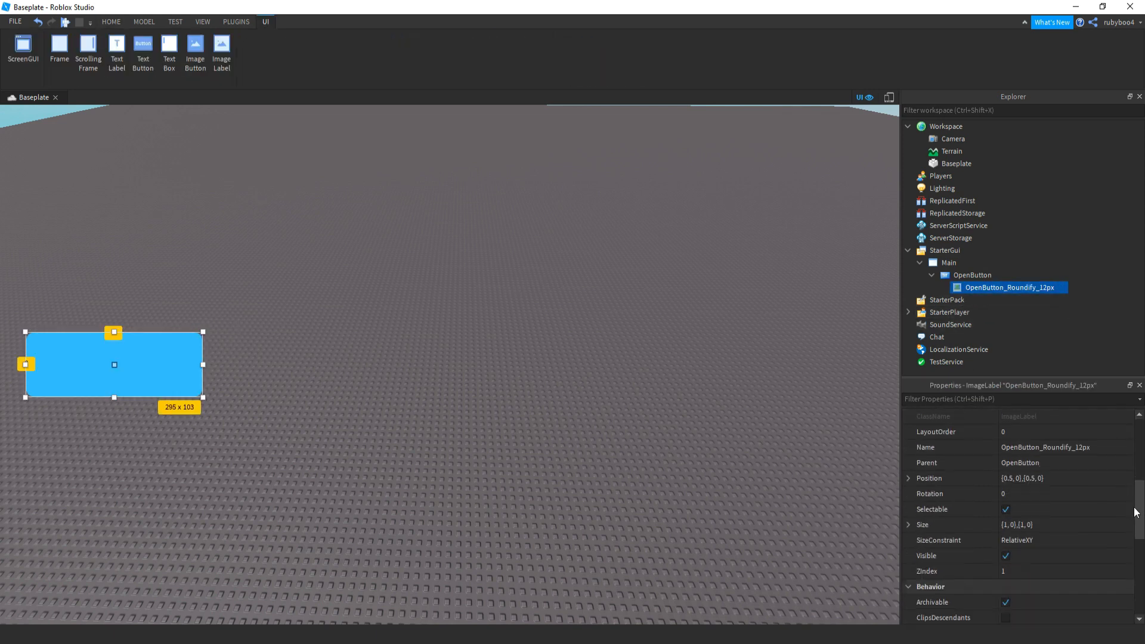
{"action": "left_click", "coordinate": [1006, 572]}
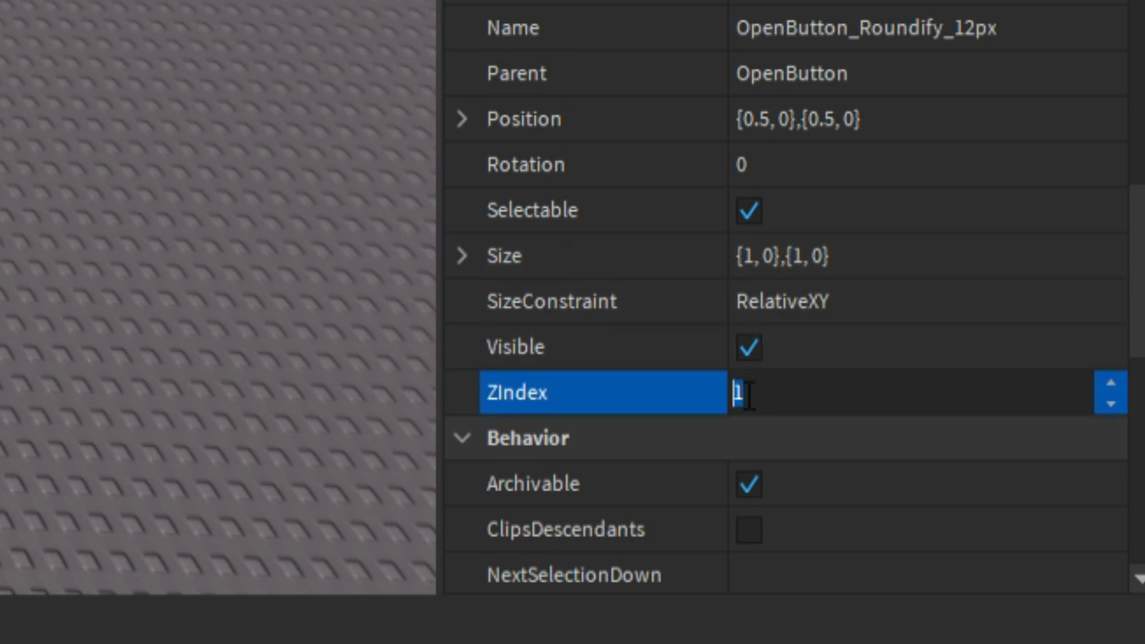
{"action": "type", "text": "2"}
{"action": "key", "text": "Return"}
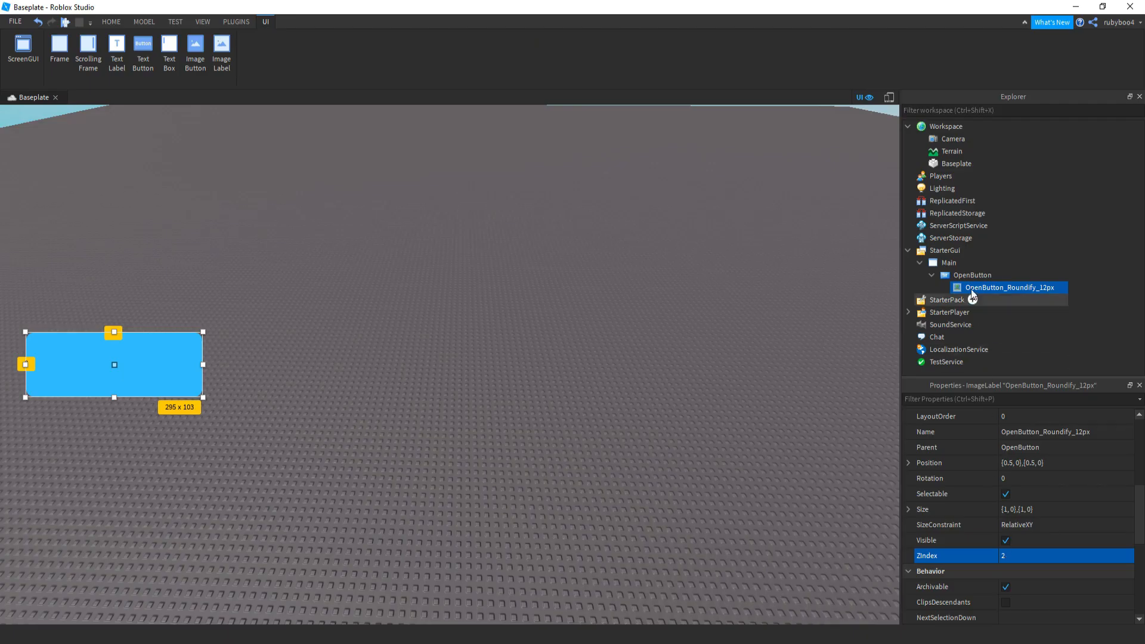
Set OpenButton's ZIndex to 3 and deselect it.
{"action": "left_click", "coordinate": [979, 275]}
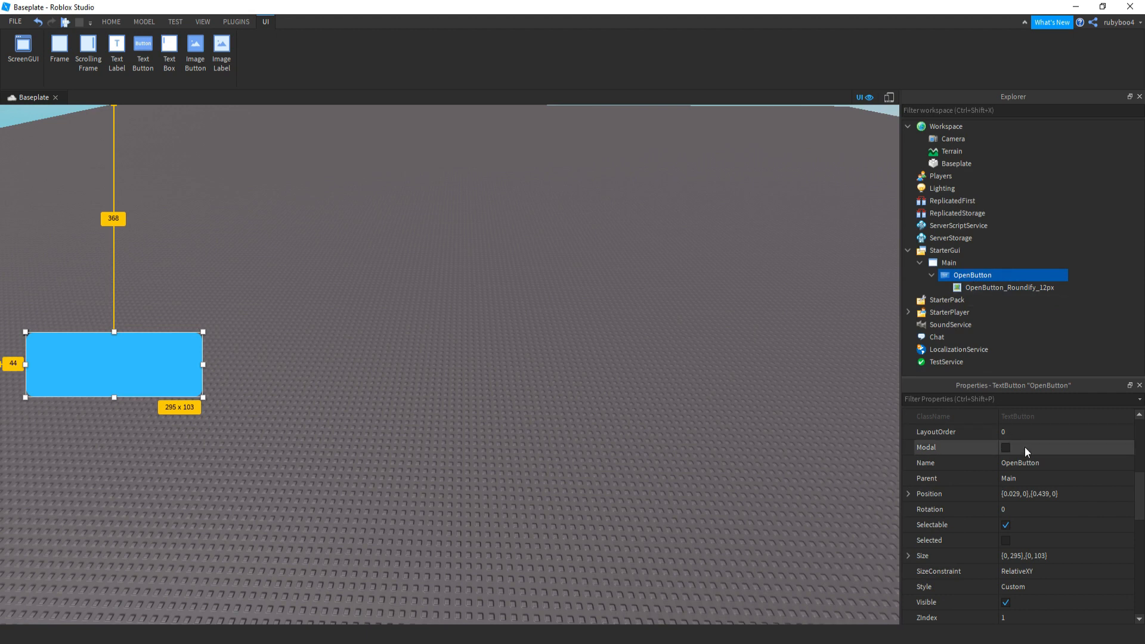
{"action": "scroll", "coordinate": [1138, 478], "scroll_direction": "down", "scroll_amount": 1}
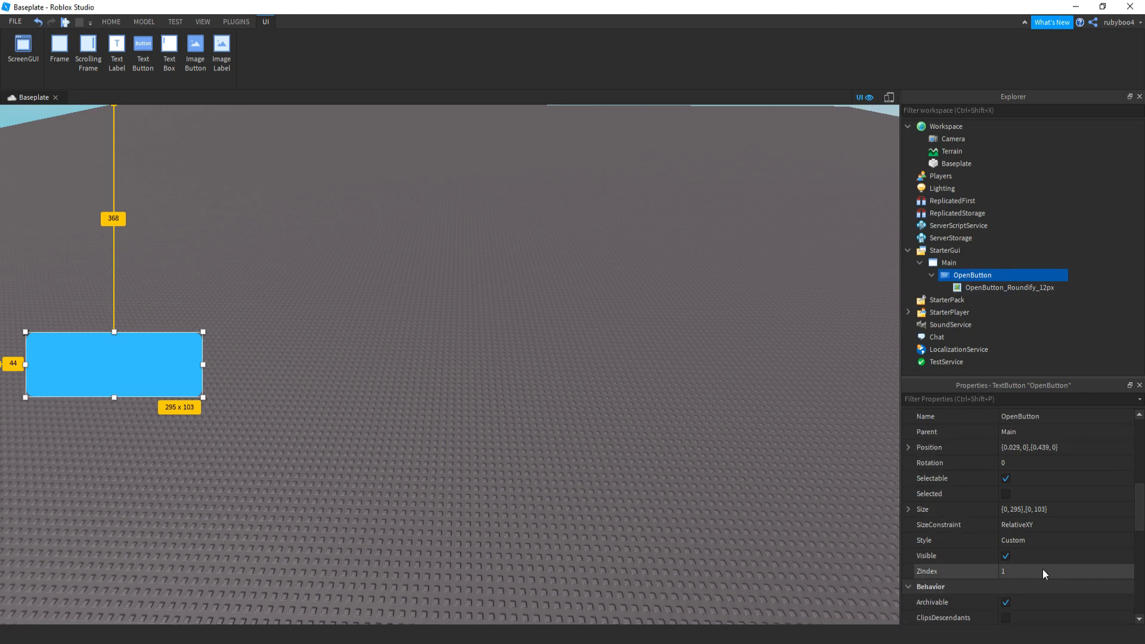
{"action": "left_click", "coordinate": [1044, 572]}
{"action": "type", "text": "2"}
{"action": "key", "text": "Return"}
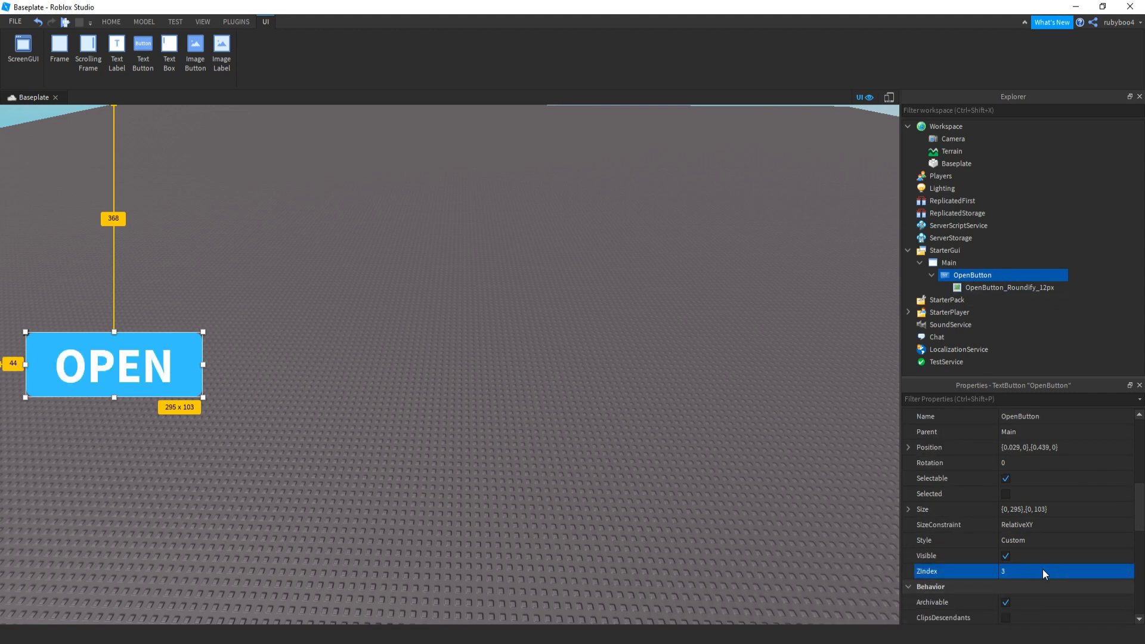
{"action": "left_click", "coordinate": [715, 419]}
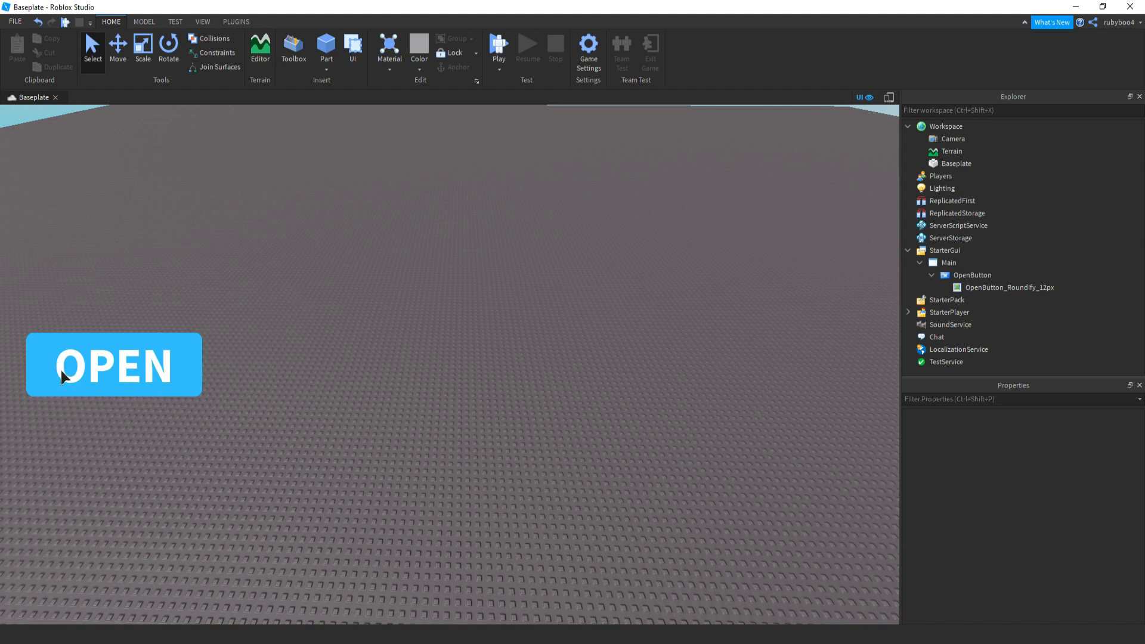
Duplicate OpenButton's Roundify image and extend the copy's bottom edge to a size of about 295 x 120.
{"action": "left_click", "coordinate": [976, 288]}
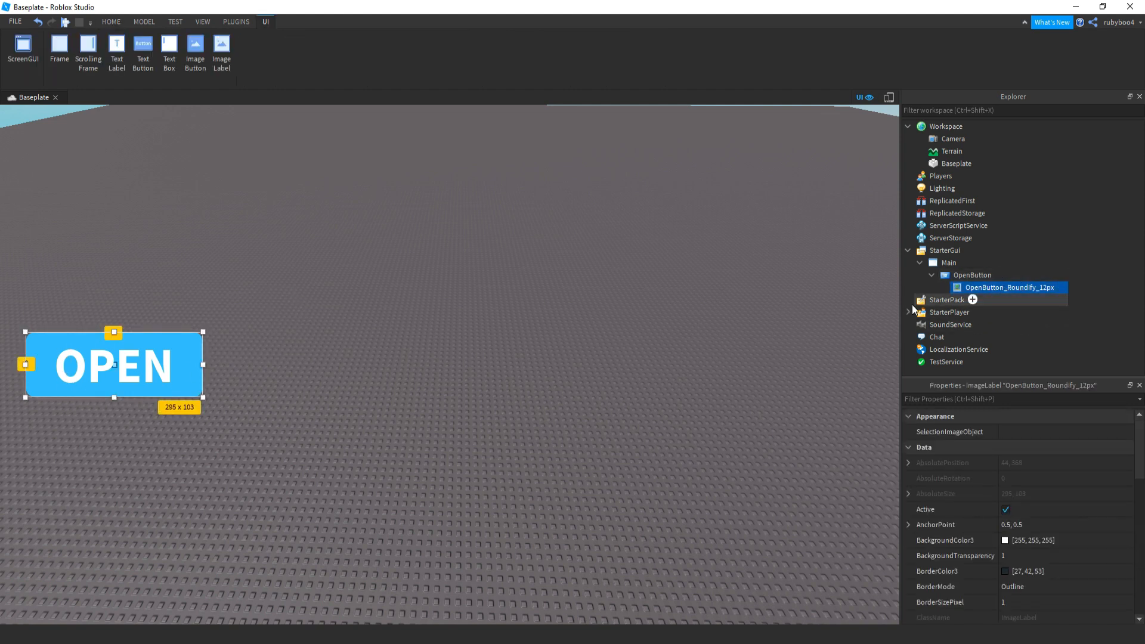
{"action": "key", "text": "ctrl+d"}
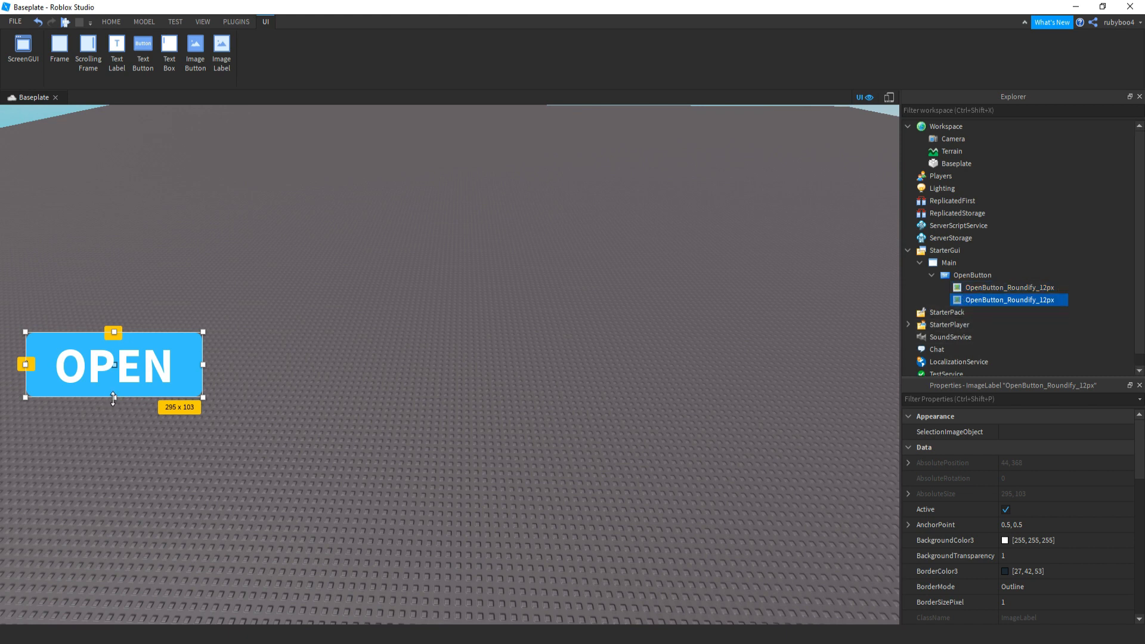
{"action": "left_click_drag", "start_coordinate": [114, 397], "coordinate": [114, 408]}
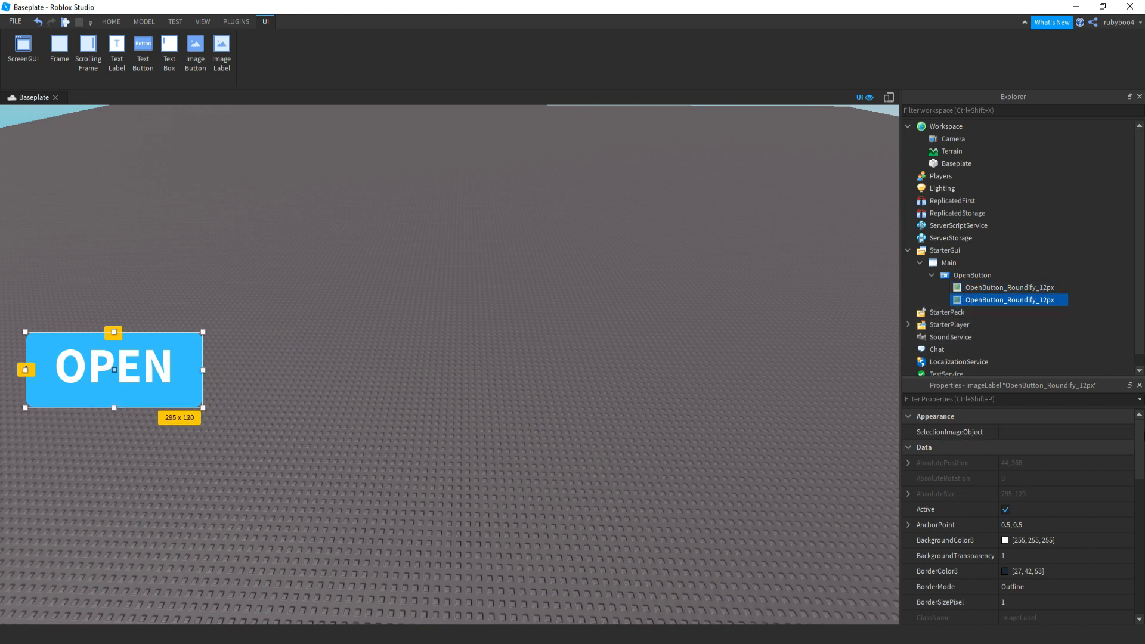
{"action": "left_click", "coordinate": [454, 366]}
Set the ZIndex of the duplicated Roundify image to 1.
{"action": "left_click", "coordinate": [979, 301]}
{"action": "scroll", "coordinate": [1142, 482], "scroll_direction": "down", "scroll_amount": 4}
{"action": "scroll", "coordinate": [1142, 482], "scroll_direction": "down", "scroll_amount": 5}
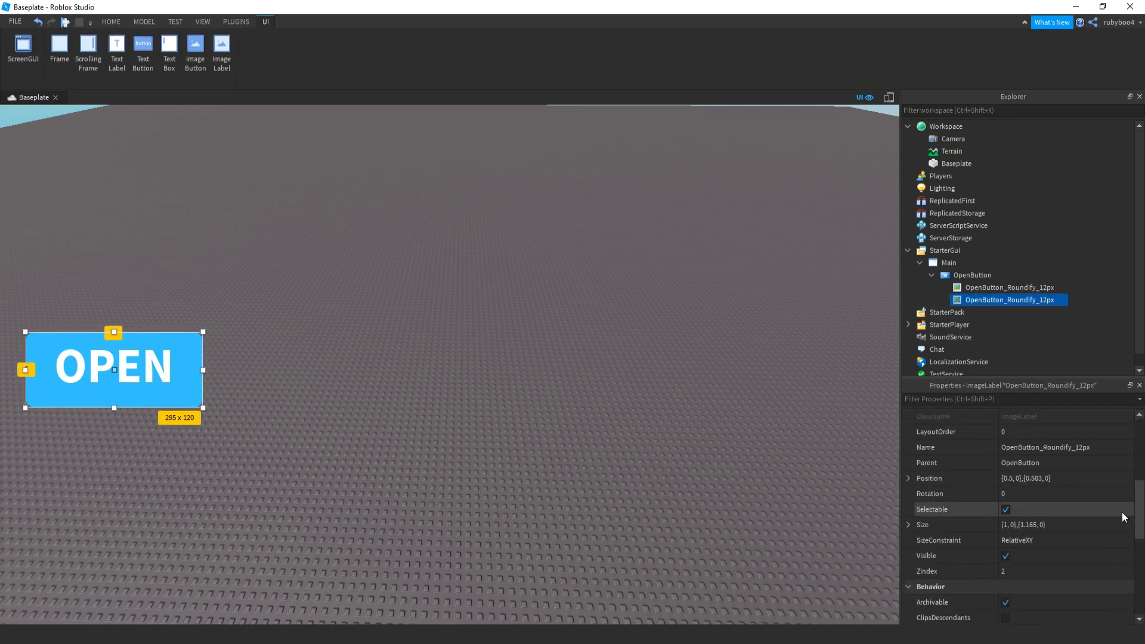
{"action": "left_click", "coordinate": [1071, 525]}
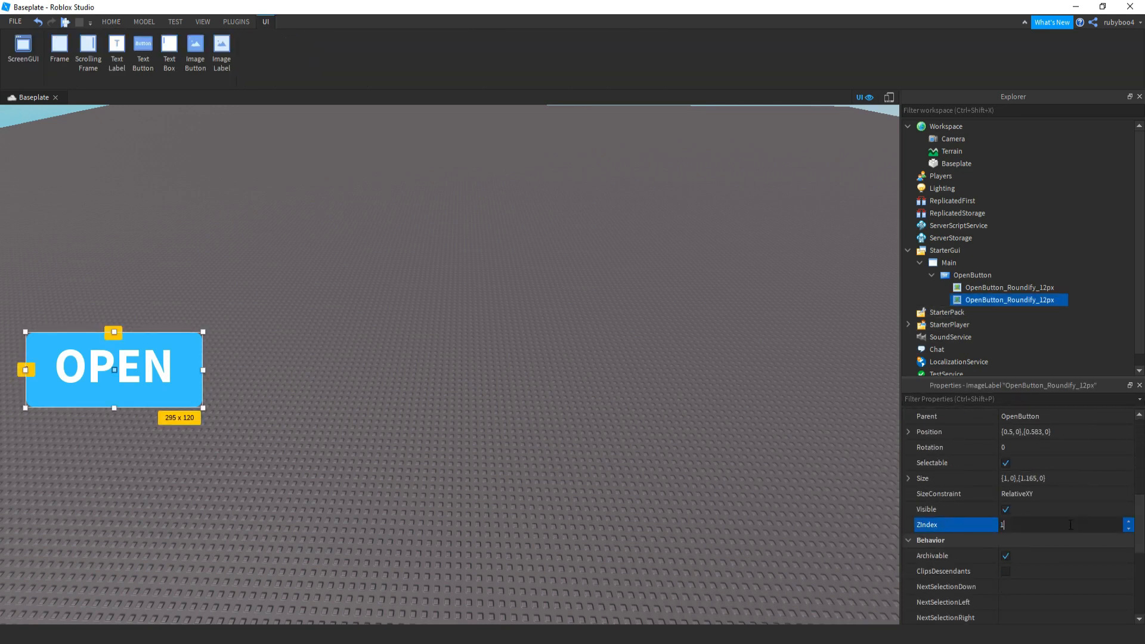
{"action": "type", "text": "1"}
{"action": "key", "text": "Return"}
Set the duplicated Roundify image's ImageColor3 to a darker blue (35, 160, 218) and shorten its height slightly.
{"action": "scroll", "coordinate": [1141, 553], "scroll_direction": "down", "scroll_amount": 3}
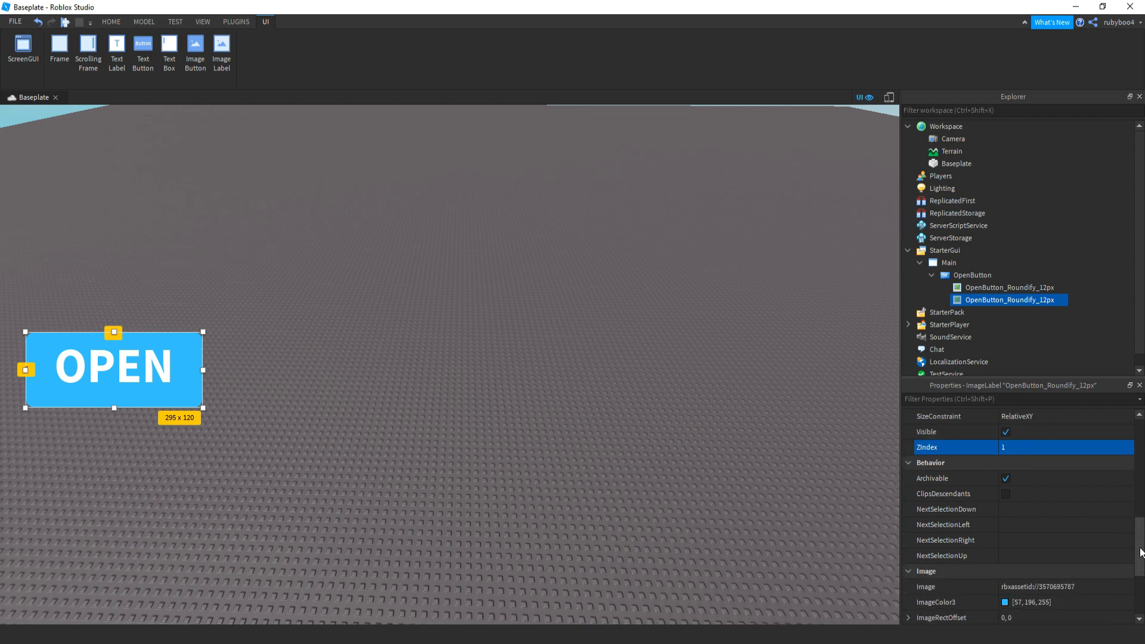
{"action": "scroll", "coordinate": [1140, 552], "scroll_direction": "down", "scroll_amount": 4}
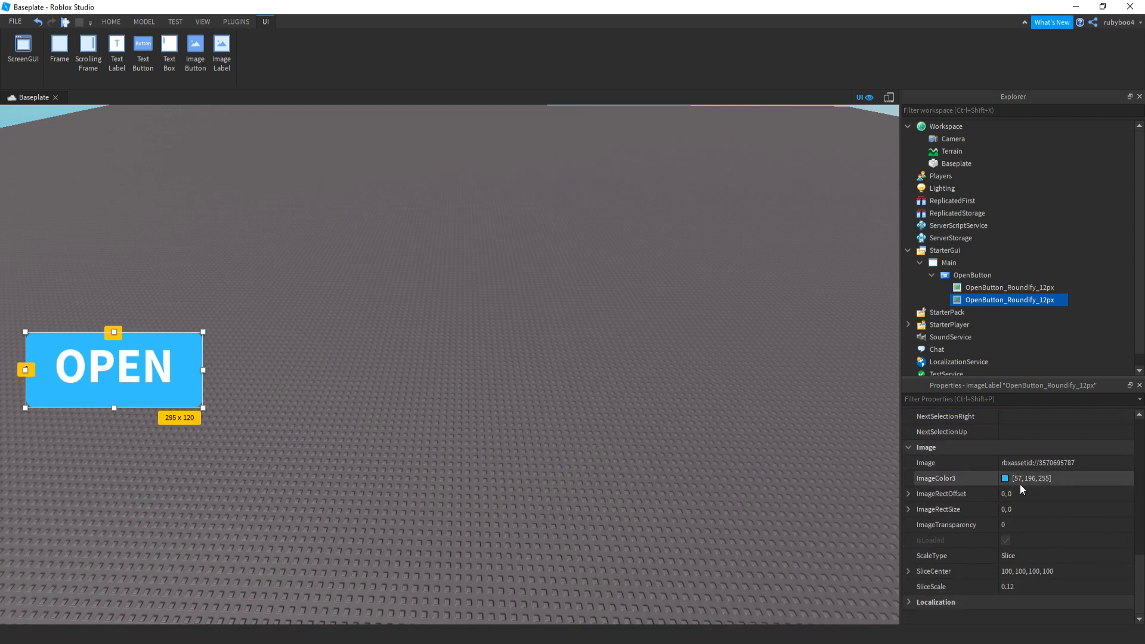
{"action": "left_click", "coordinate": [1006, 482]}
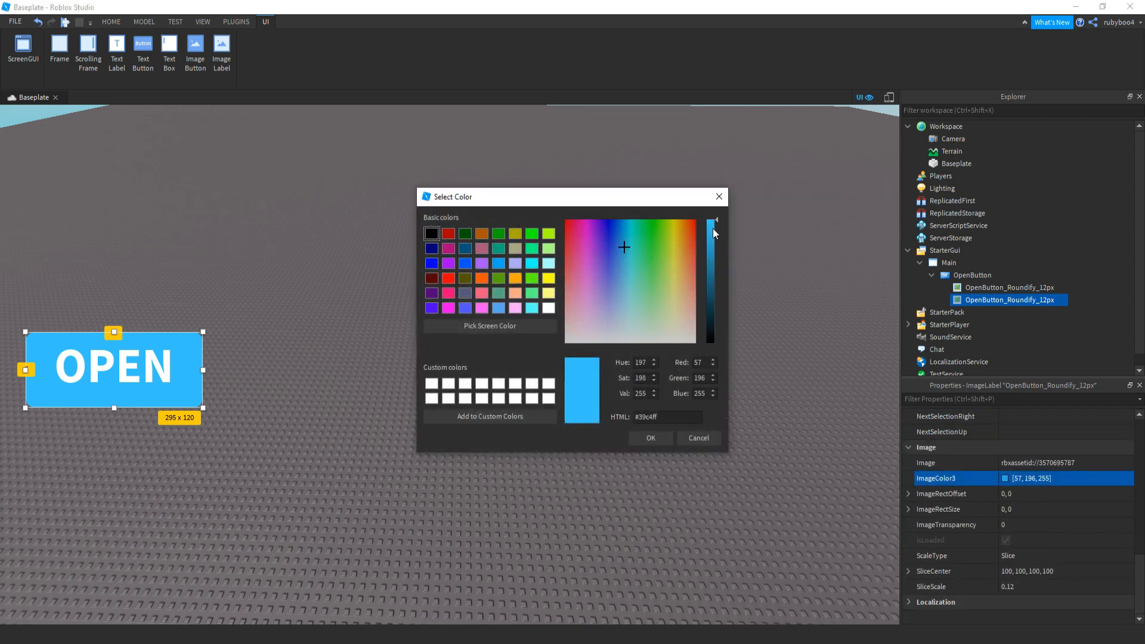
{"action": "left_click_drag", "start_coordinate": [714, 228], "coordinate": [714, 237]}
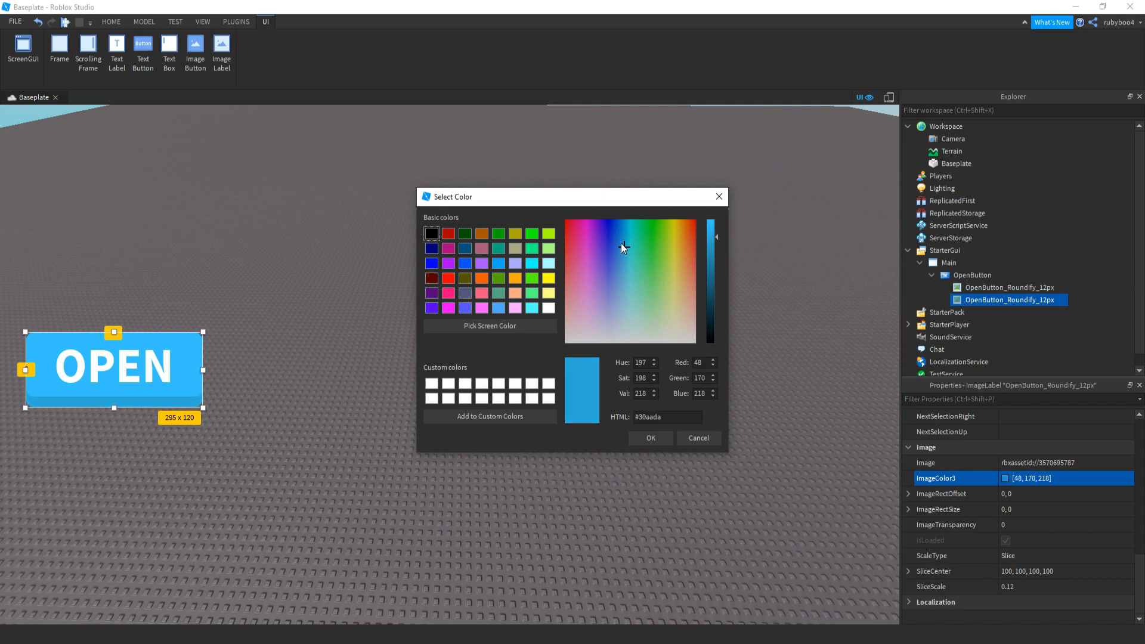
{"action": "left_click", "coordinate": [622, 245]}
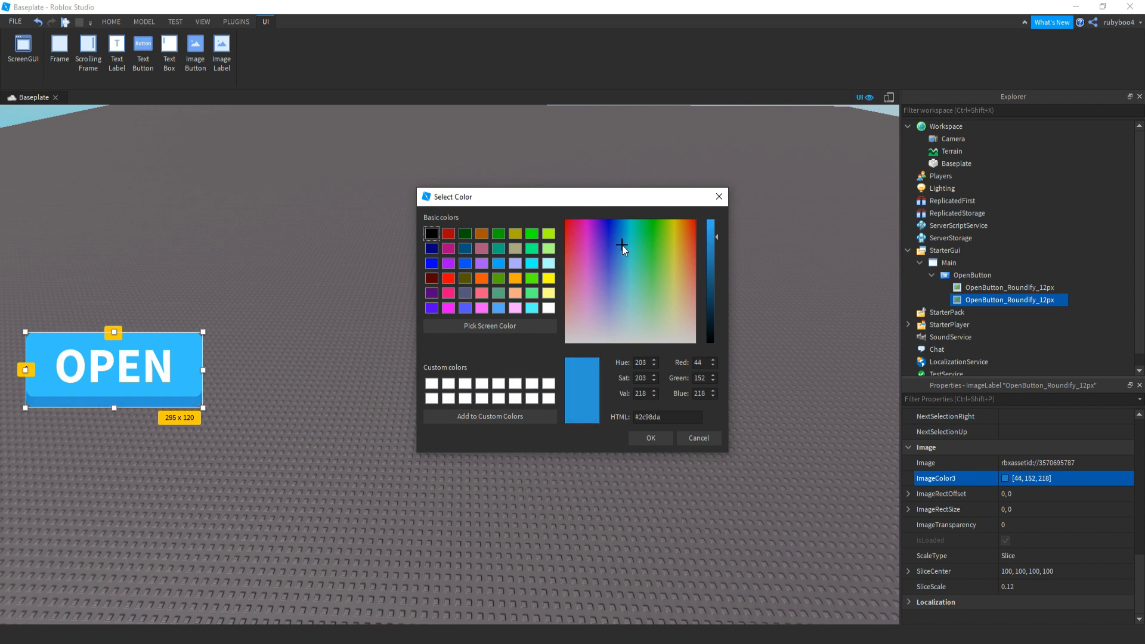
{"action": "left_click", "coordinate": [624, 239]}
{"action": "left_click", "coordinate": [661, 437]}
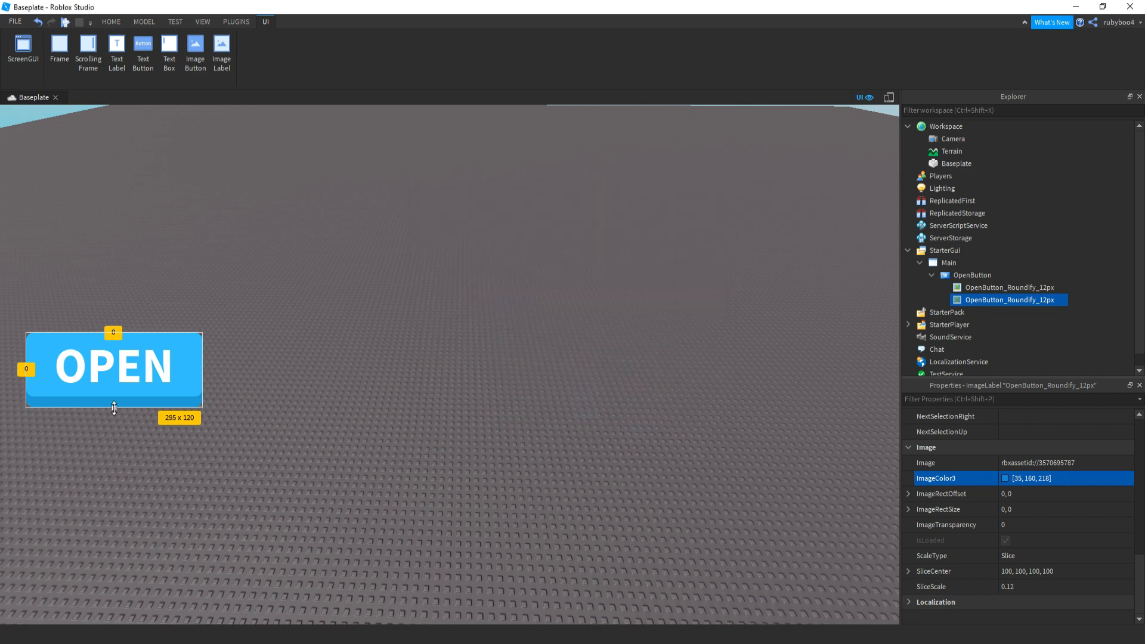
{"action": "left_click", "coordinate": [255, 410]}
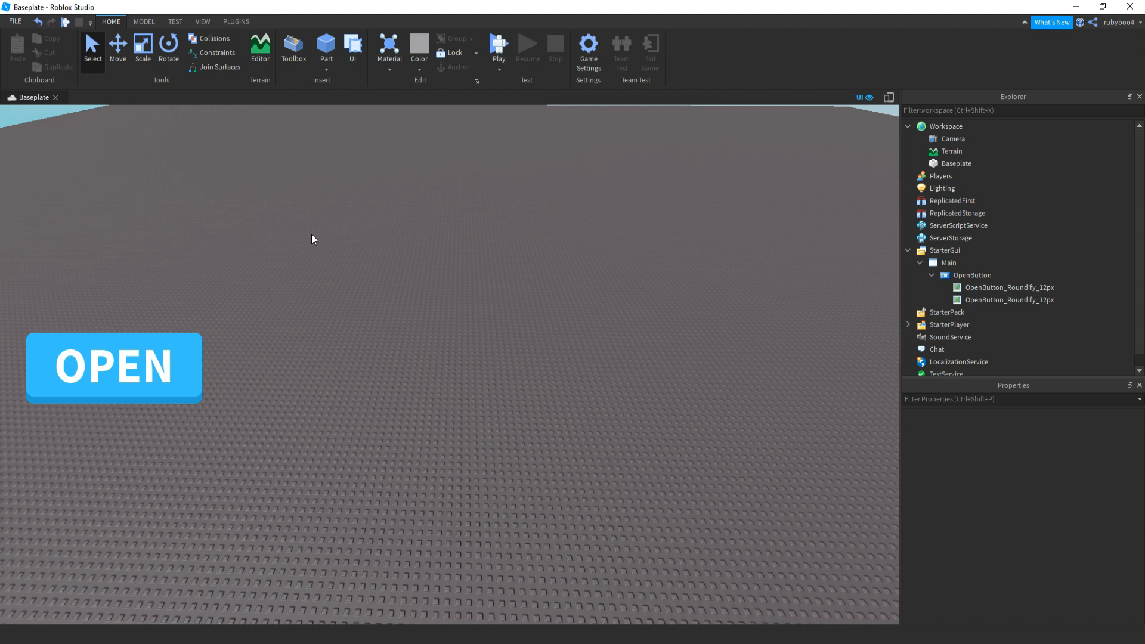
{"action": "left_click_drag", "start_coordinate": [292, 309], "coordinate": [534, 399]}
{"action": "left_click", "coordinate": [932, 275]}
{"action": "right_click_drag", "start_coordinate": [286, 310], "coordinate": [282, 285]}
{"action": "left_click_drag", "start_coordinate": [274, 290], "coordinate": [210, 333]}
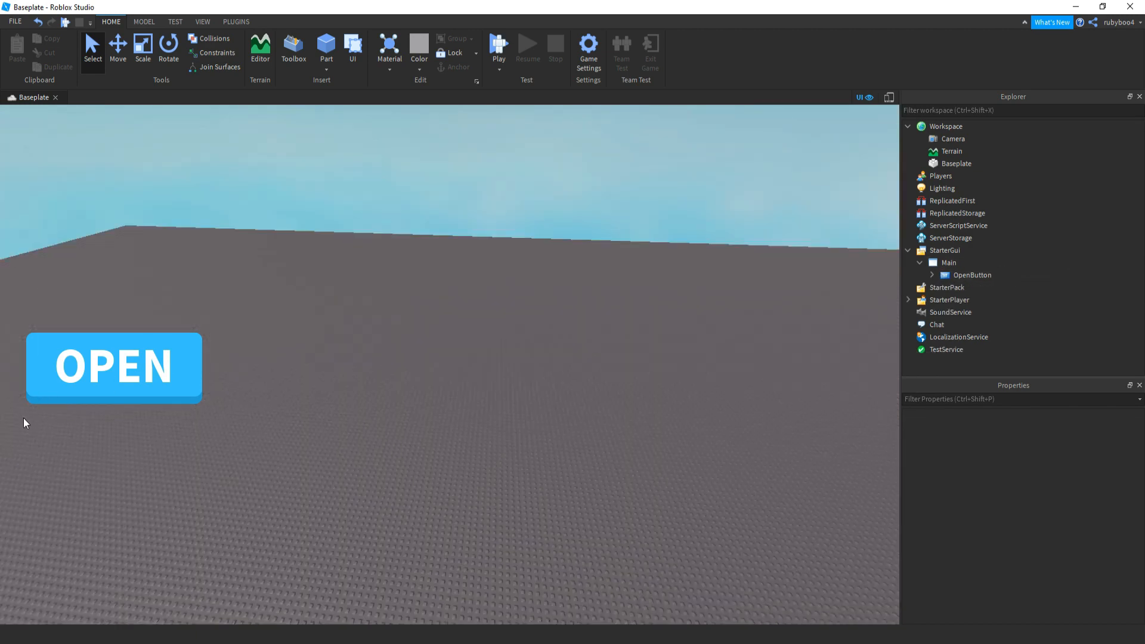
{"action": "left_click_drag", "start_coordinate": [24, 419], "coordinate": [233, 505]}
{"action": "right_click_drag", "start_coordinate": [368, 482], "coordinate": [444, 405]}
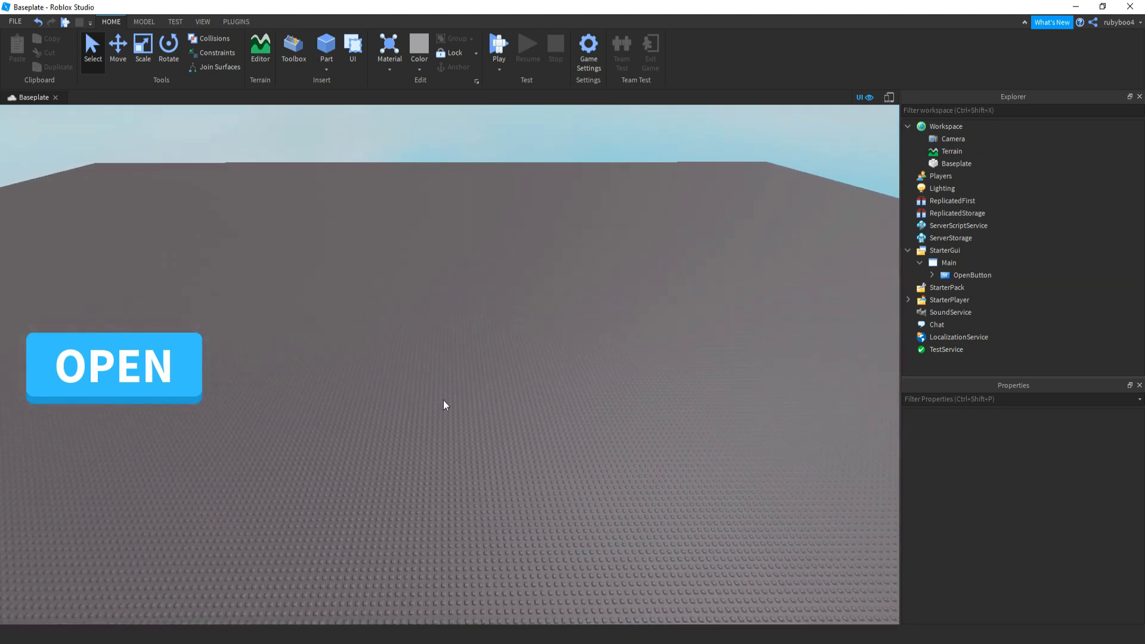
Add a TextButton to the Main GUI, move it to the middle of the screen, and resize it to about 317 x 98.
{"action": "left_click", "coordinate": [959, 263]}
{"action": "left_click", "coordinate": [964, 263]}
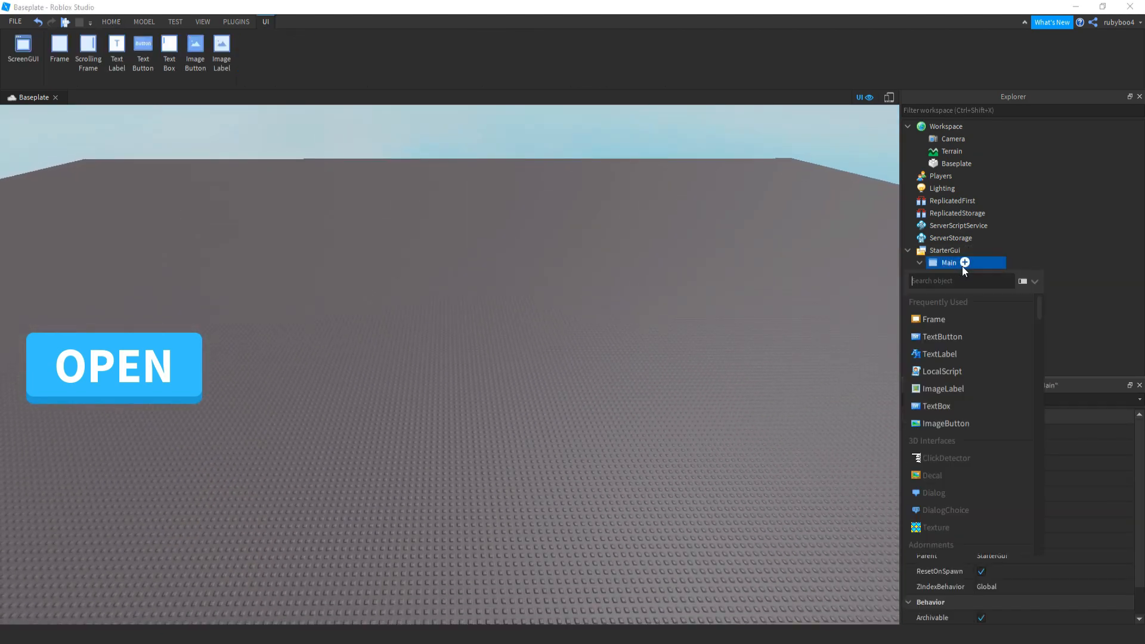
{"action": "left_click", "coordinate": [942, 338]}
{"action": "left_click_drag", "start_coordinate": [70, 134], "coordinate": [485, 401]}
{"action": "left_click_drag", "start_coordinate": [387, 369], "coordinate": [454, 379]}
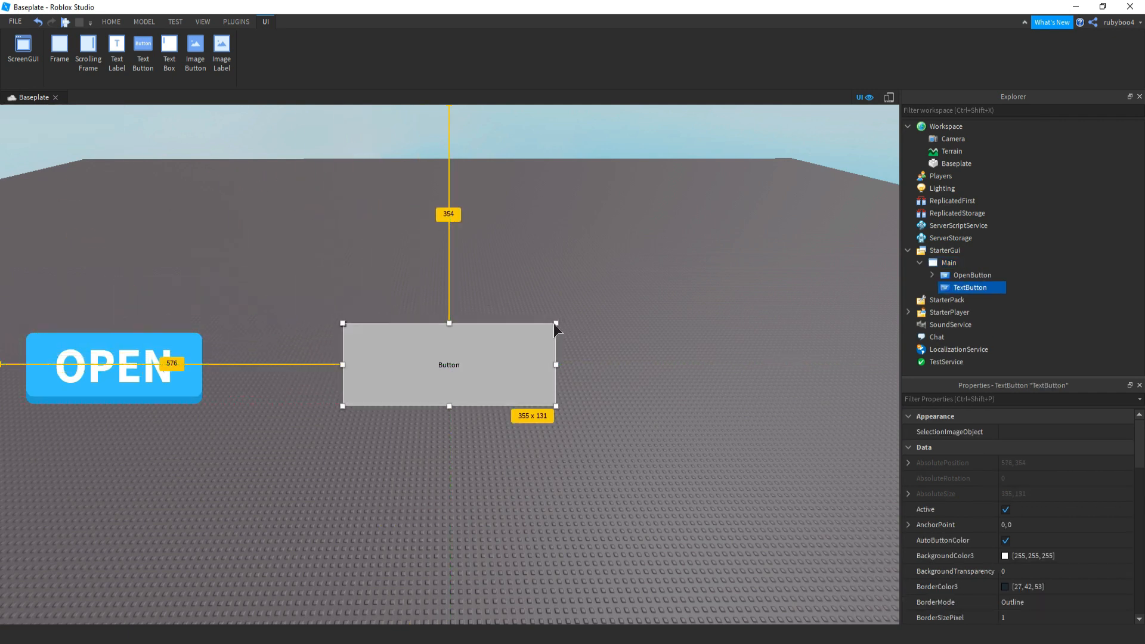
{"action": "left_click_drag", "start_coordinate": [556, 324], "coordinate": [503, 341]}
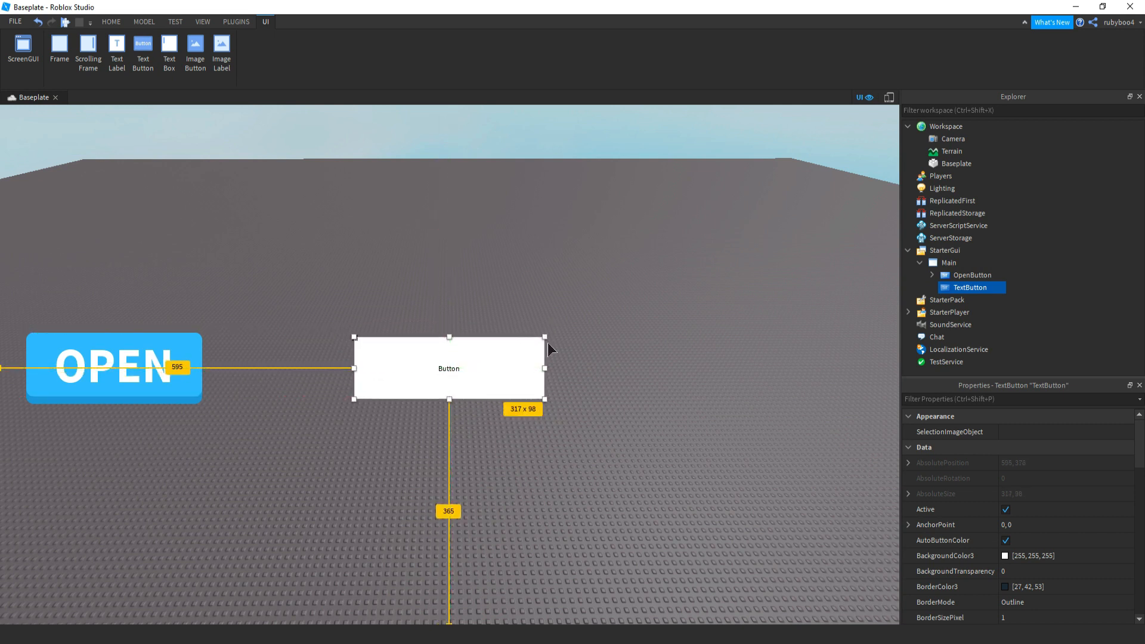
Set the new TextButton's BackgroundColor3 to light red (255, 73, 73).
{"action": "mouse_move", "coordinate": [949, 285]}
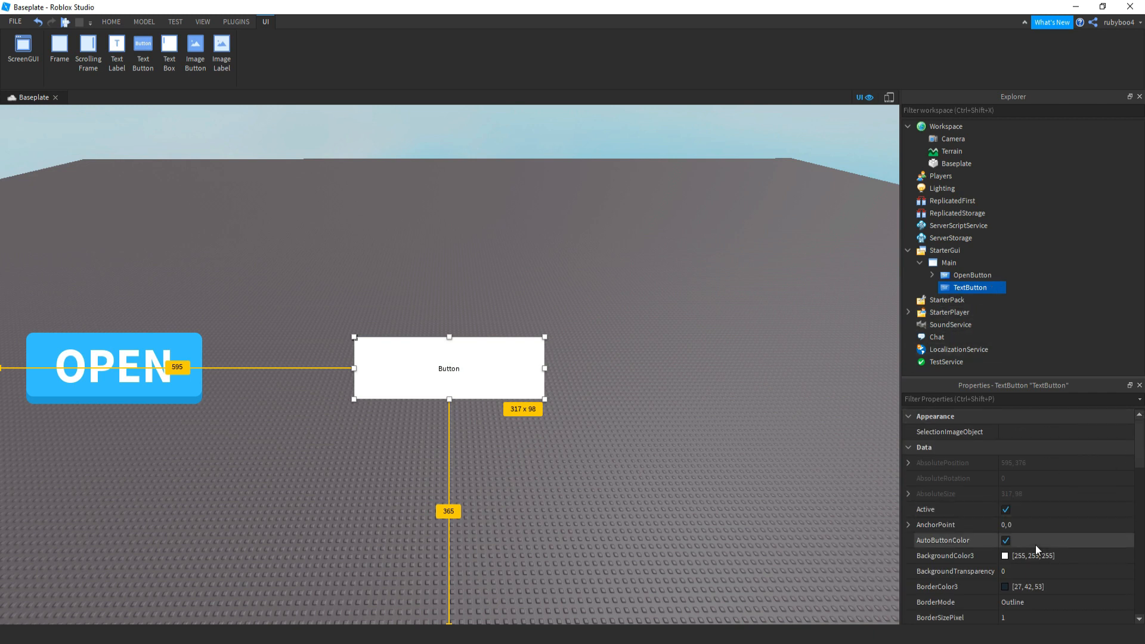
{"action": "left_click", "coordinate": [1005, 556]}
{"action": "left_click_drag", "start_coordinate": [600, 196], "coordinate": [289, 98]}
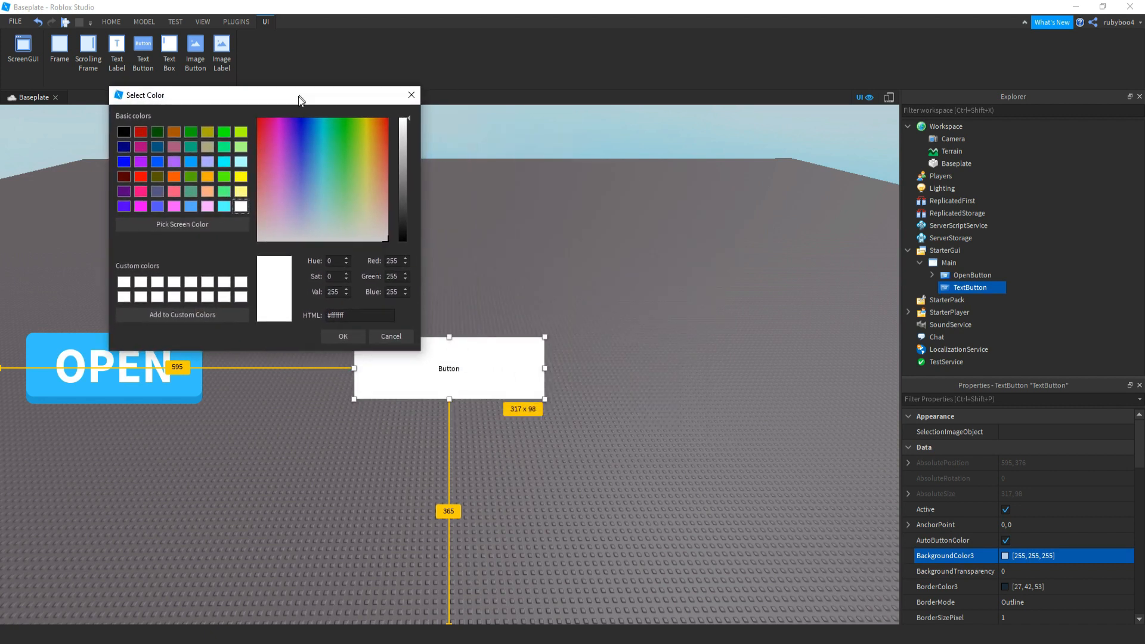
{"action": "left_click_drag", "start_coordinate": [356, 218], "coordinate": [498, 165]}
{"action": "left_click_drag", "start_coordinate": [384, 167], "coordinate": [385, 166]}
{"action": "left_click_drag", "start_coordinate": [419, 127], "coordinate": [418, 159]}
{"action": "left_click", "coordinate": [333, 339]}
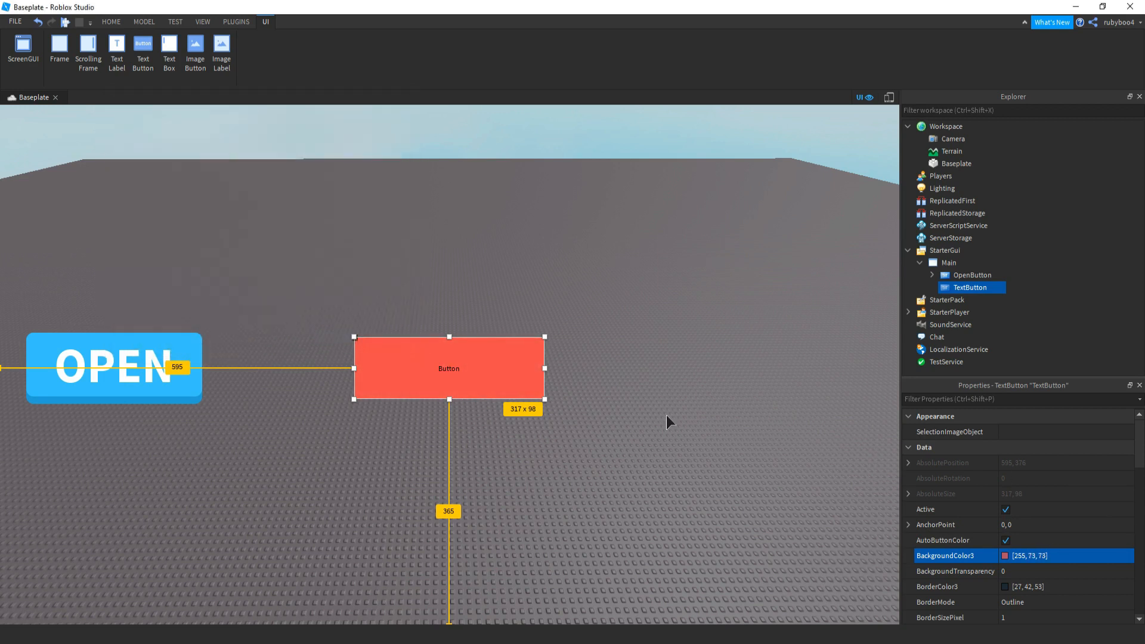
Set the red TextButton's BorderSizePixel to 0 and deselect it.
{"action": "scroll", "coordinate": [1021, 525], "scroll_direction": "down", "scroll_amount": 2}
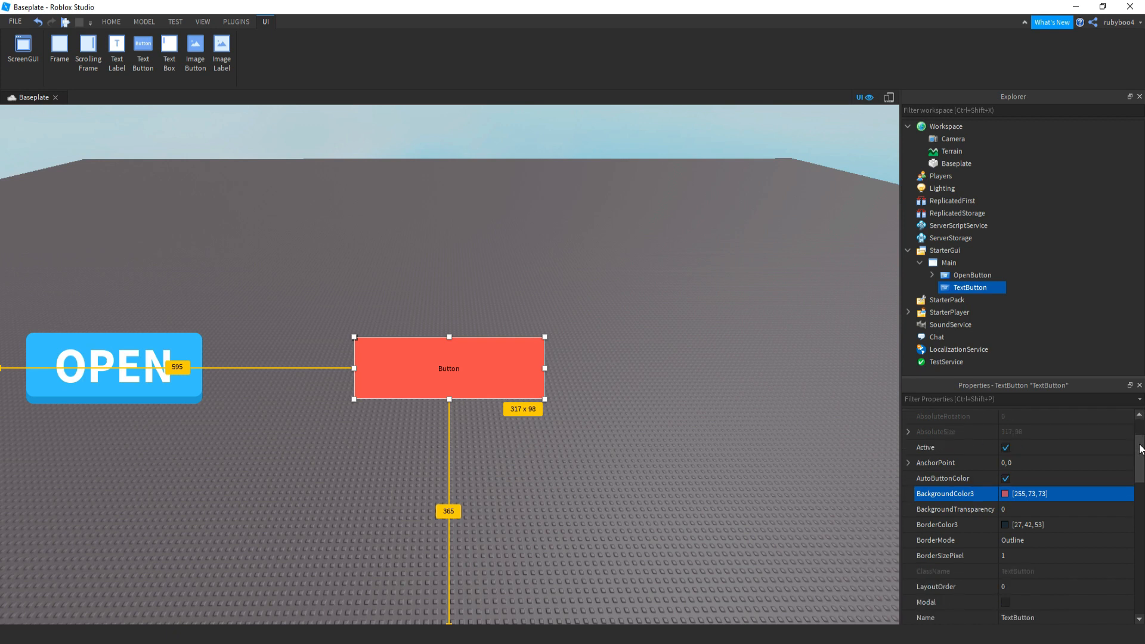
{"action": "left_click", "coordinate": [1029, 554]}
{"action": "type", "text": "0"}
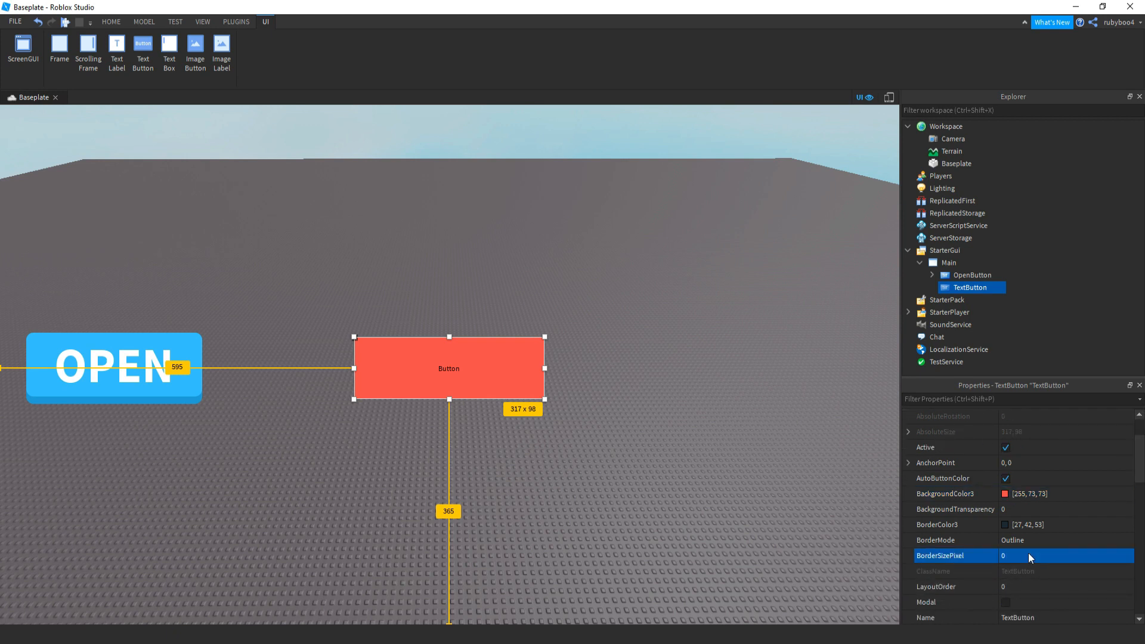
{"action": "left_click", "coordinate": [615, 505]}
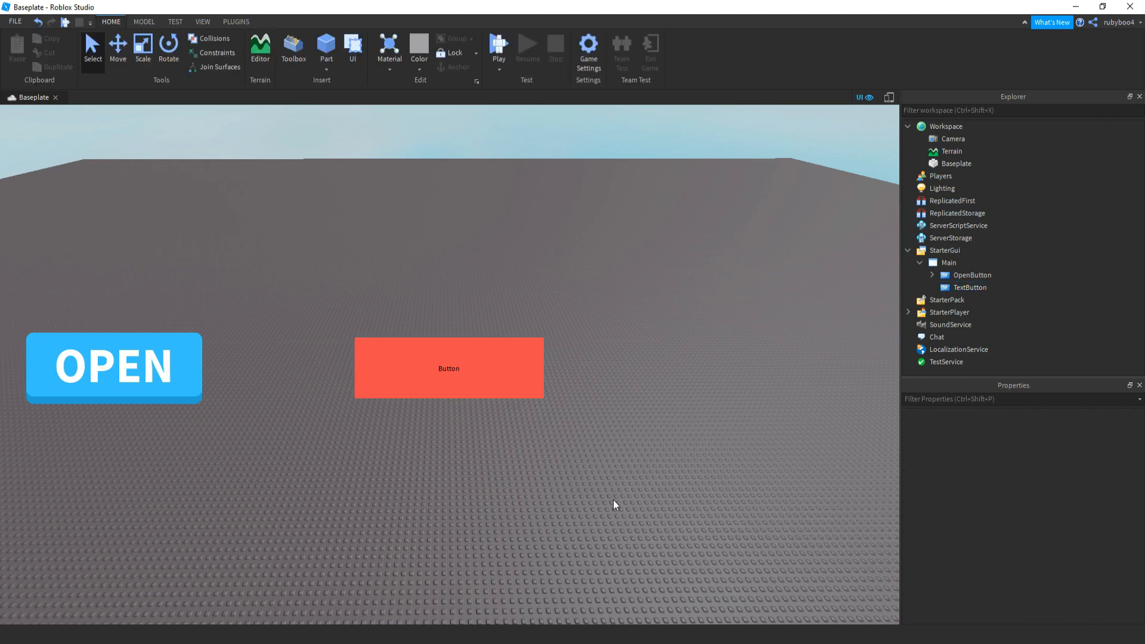
Set the red TextButton's BorderSizePixel to 5.
{"action": "left_click", "coordinate": [968, 288]}
{"action": "scroll", "coordinate": [1131, 482], "scroll_direction": "down", "scroll_amount": 2}
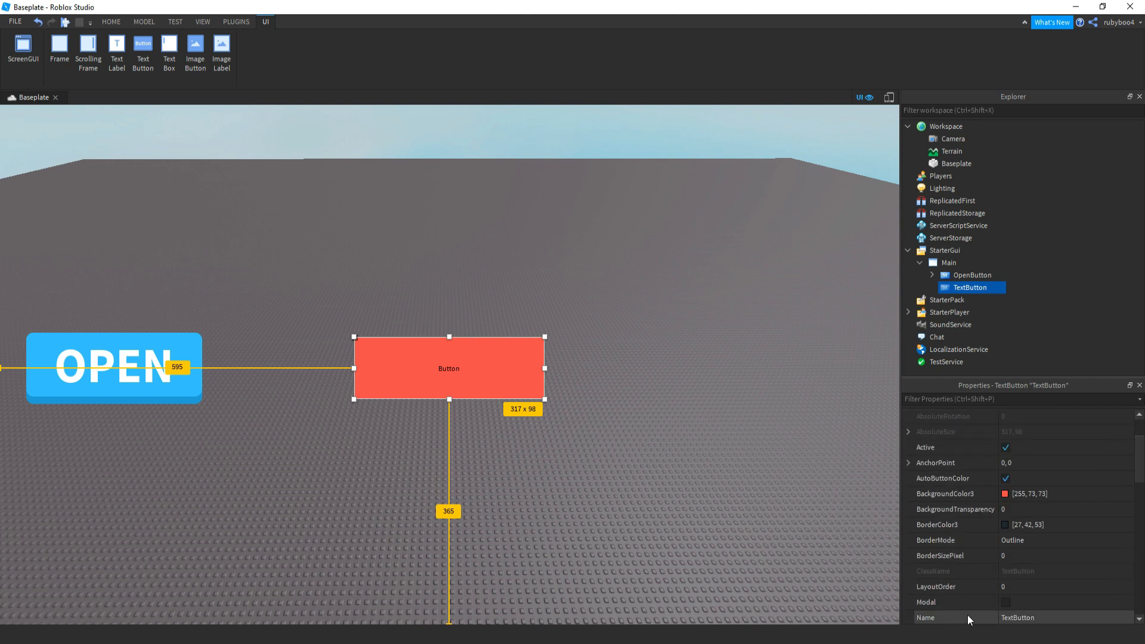
{"action": "left_click", "coordinate": [1018, 557]}
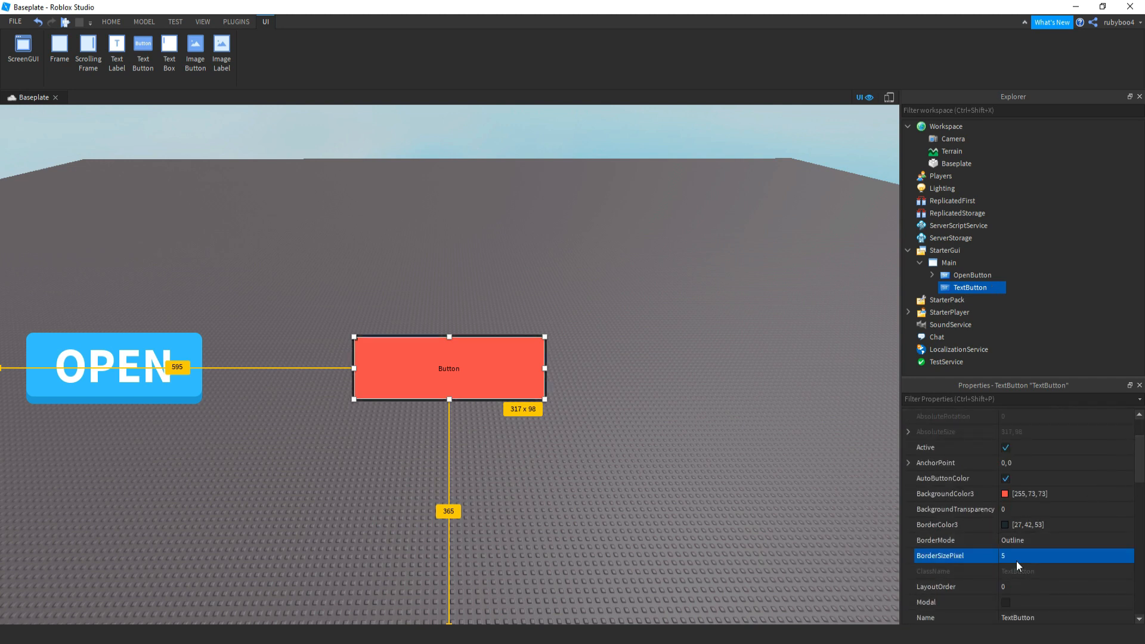
Set the red TextButton's BorderColor3 to a darker red and deselect the button.
{"action": "left_click", "coordinate": [1005, 525]}
{"action": "left_click", "coordinate": [788, 195]}
{"action": "mouse_move", "coordinate": [810, 234]}
{"action": "left_mouse_down"}
{"action": "mouse_move", "coordinate": [809, 196]}
{"action": "mouse_move", "coordinate": [785, 214]}
{"action": "mouse_move", "coordinate": [804, 203]}
{"action": "mouse_move", "coordinate": [804, 215]}
{"action": "left_mouse_up"}
{"action": "left_click", "coordinate": [788, 216]}
{"action": "left_click", "coordinate": [742, 393]}
{"action": "left_click", "coordinate": [705, 408]}
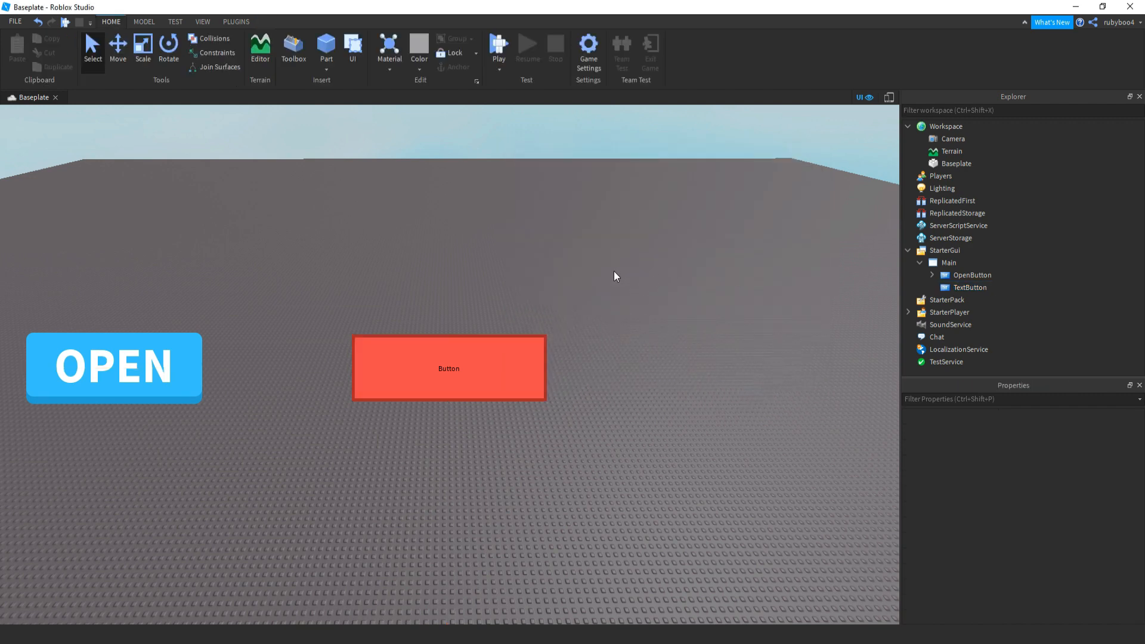
Undo the border color and border size changes on the red TextButton.
{"action": "key", "text": "ctrl+z"}
{"action": "key", "text": "ctrl+z"}
{"action": "left_click", "coordinate": [647, 284]}
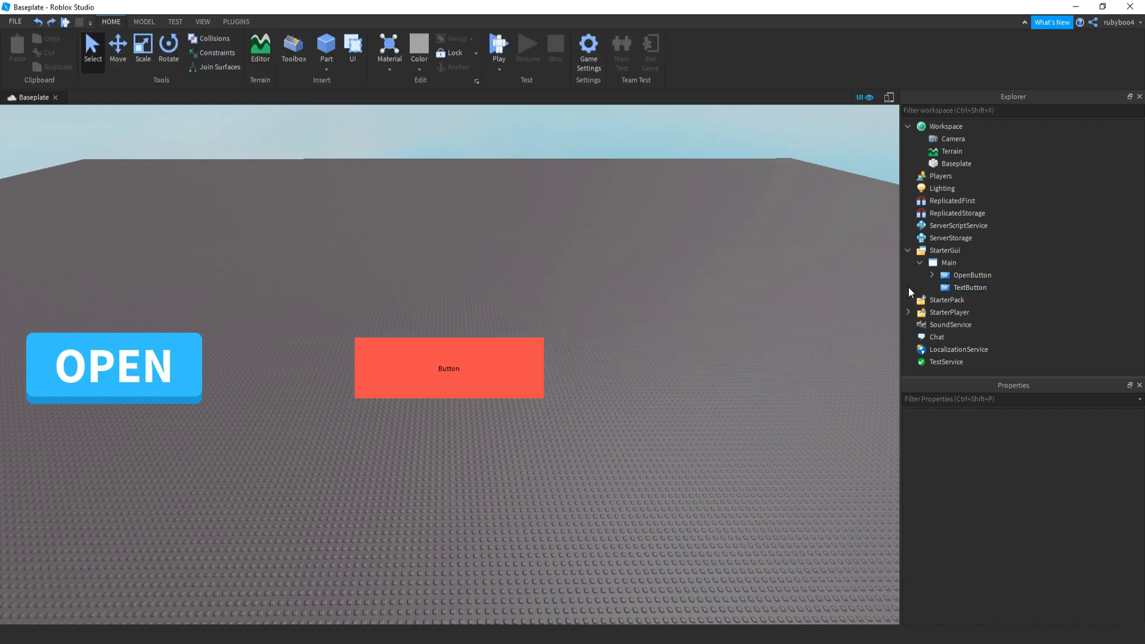
Enable TextScaled on the red TextButton.
{"action": "left_click", "coordinate": [972, 287]}
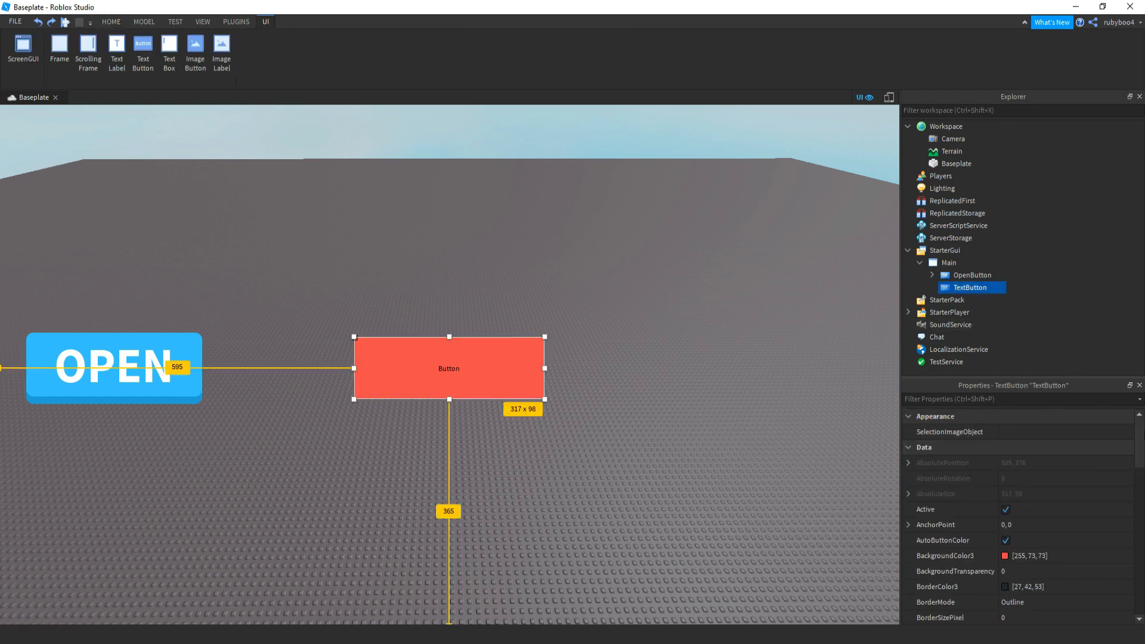
{"action": "scroll", "coordinate": [1112, 528], "scroll_direction": "down", "scroll_amount": 10}
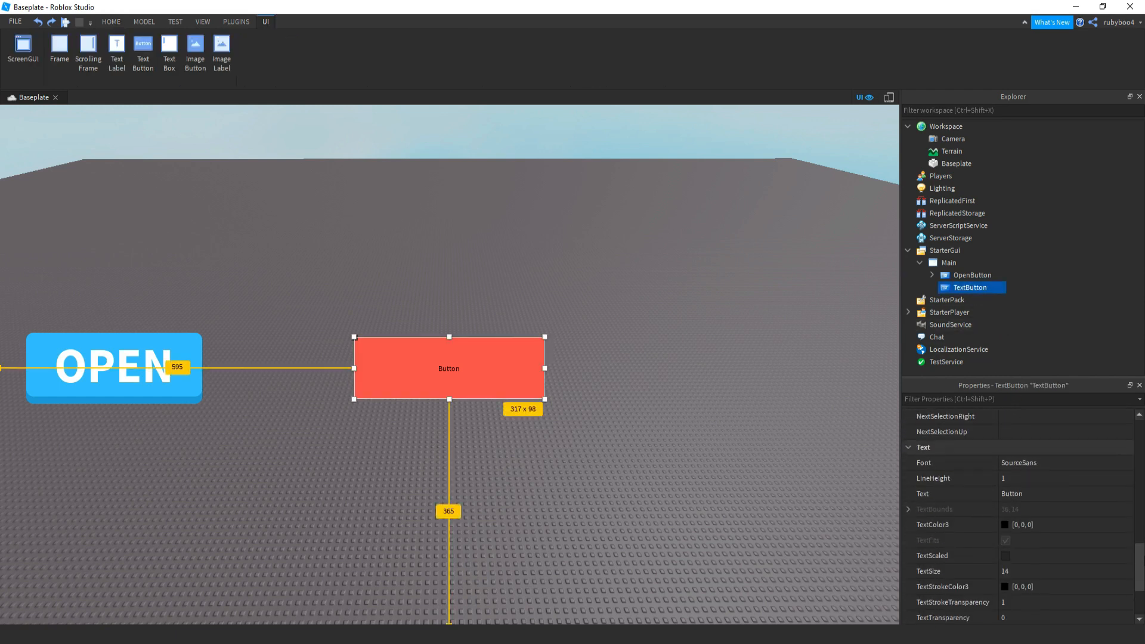
{"action": "left_click", "coordinate": [1043, 537]}
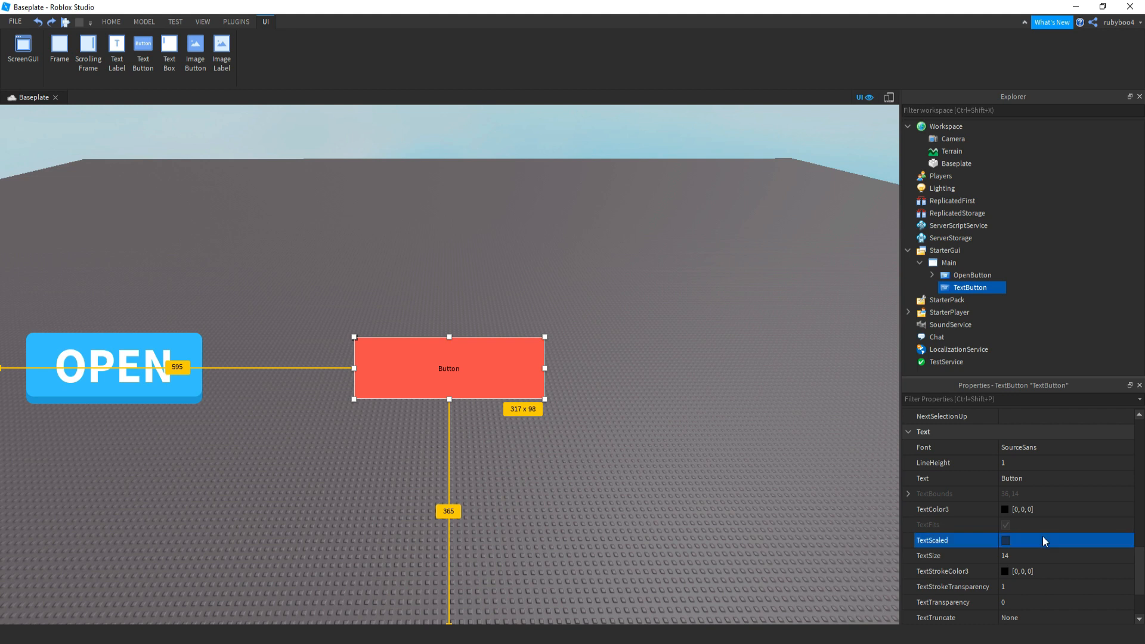
Try the SciFi and GothamSemibold fonts on the red TextButton, and settle on SourceSansBold.
{"action": "left_click", "coordinate": [1037, 449]}
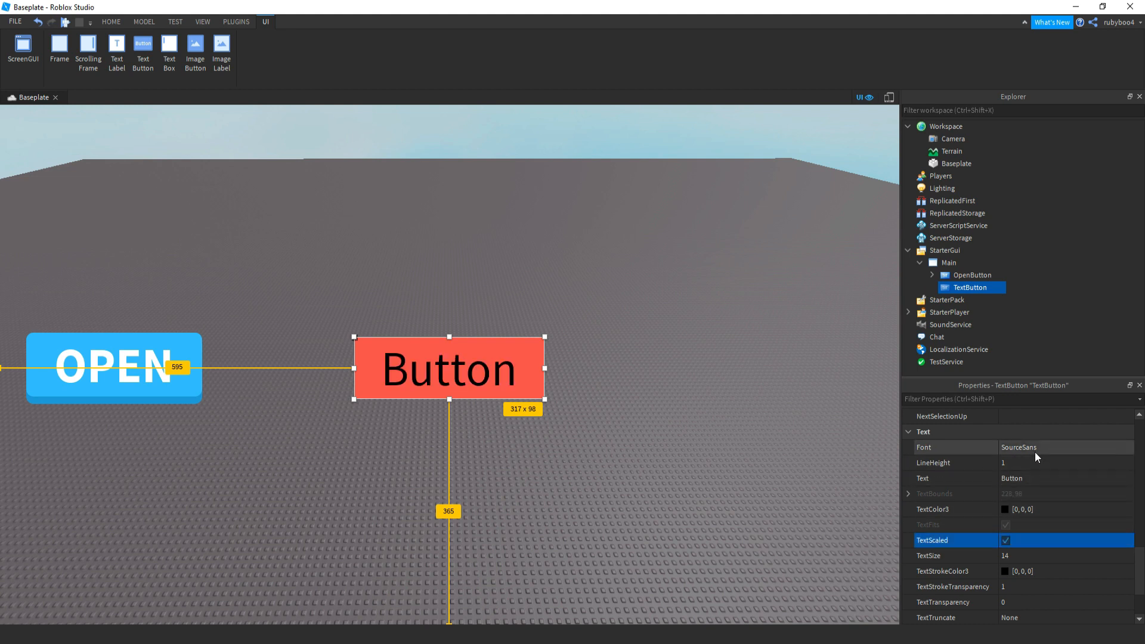
{"action": "scroll", "coordinate": [1053, 486], "scroll_direction": "down", "scroll_amount": 2}
{"action": "left_click", "coordinate": [1047, 500]}
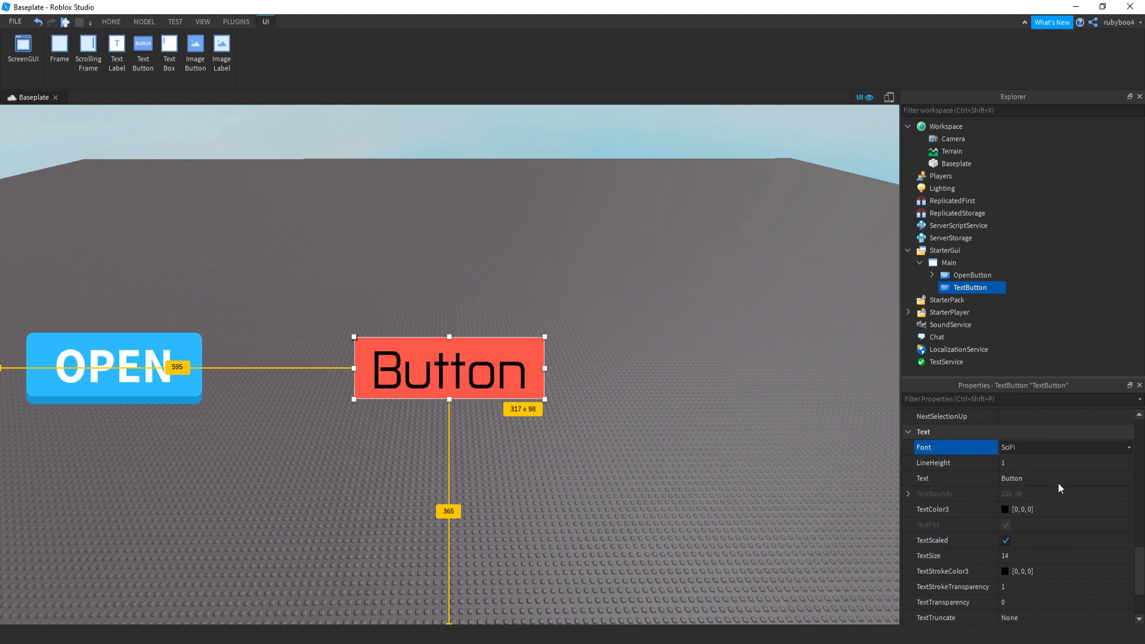
{"action": "left_click", "coordinate": [1053, 446]}
{"action": "left_click", "coordinate": [1056, 468]}
{"action": "left_click", "coordinate": [1059, 448]}
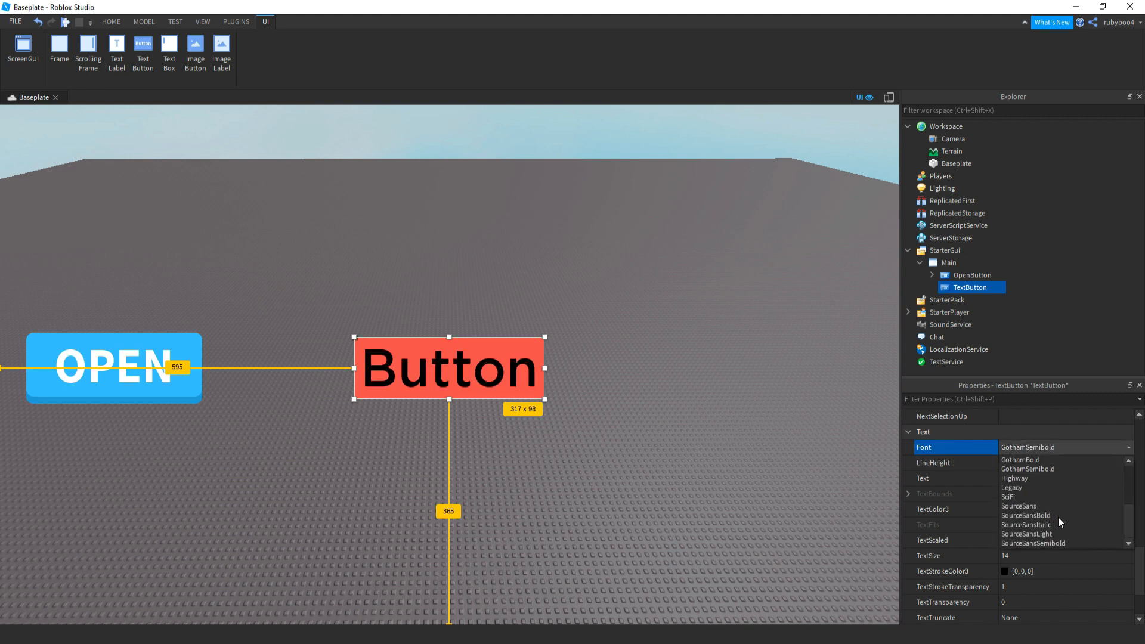
{"action": "left_click", "coordinate": [1052, 514]}
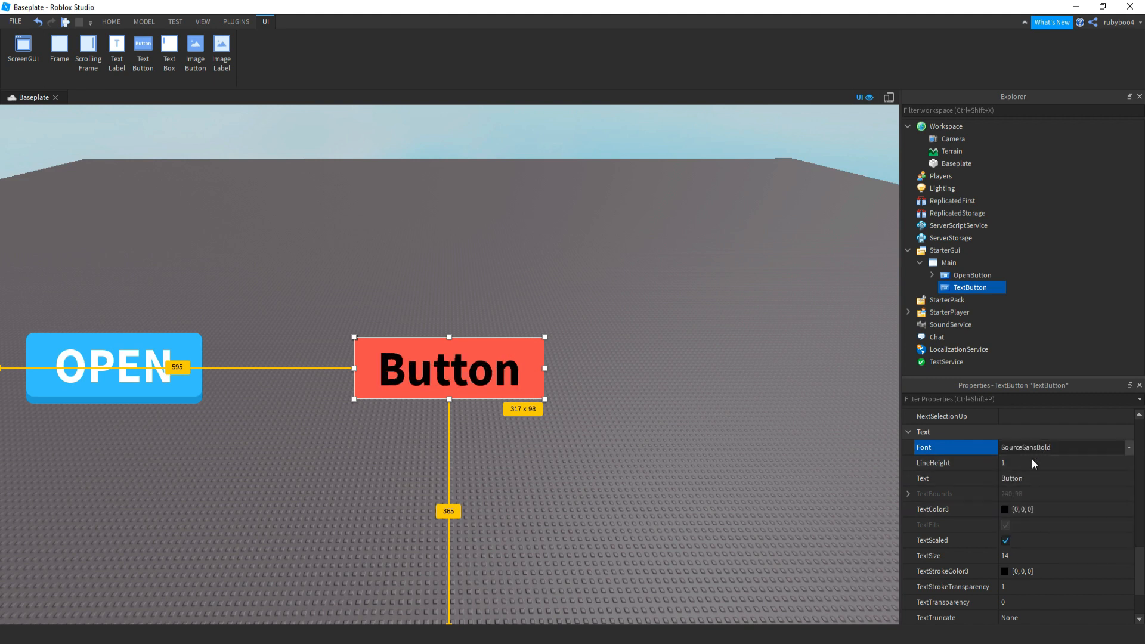
Set the red TextButton's TextColor3 to white and deselect the button.
{"action": "left_click", "coordinate": [1007, 509]}
{"action": "left_click_drag", "start_coordinate": [660, 201], "coordinate": [832, 130]}
{"action": "left_click_drag", "start_coordinate": [813, 195], "coordinate": [789, 145]}
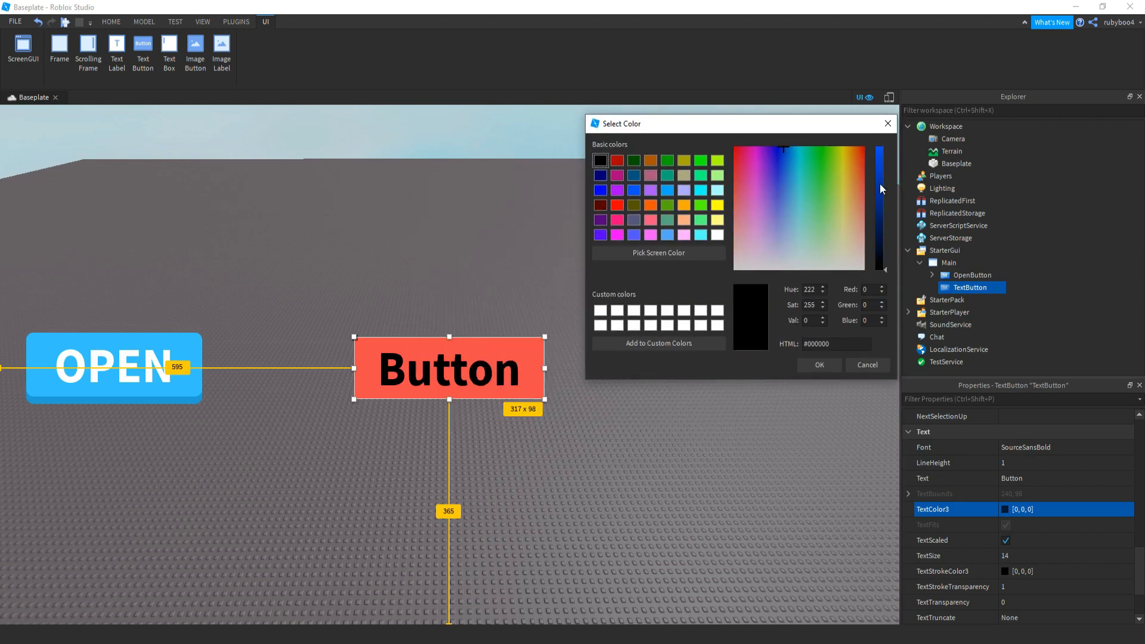
{"action": "left_click_drag", "start_coordinate": [880, 184], "coordinate": [886, 153]}
{"action": "left_click_drag", "start_coordinate": [822, 203], "coordinate": [886, 317]}
{"action": "left_click_drag", "start_coordinate": [876, 209], "coordinate": [881, 87]}
{"action": "left_click_drag", "start_coordinate": [823, 210], "coordinate": [868, 296]}
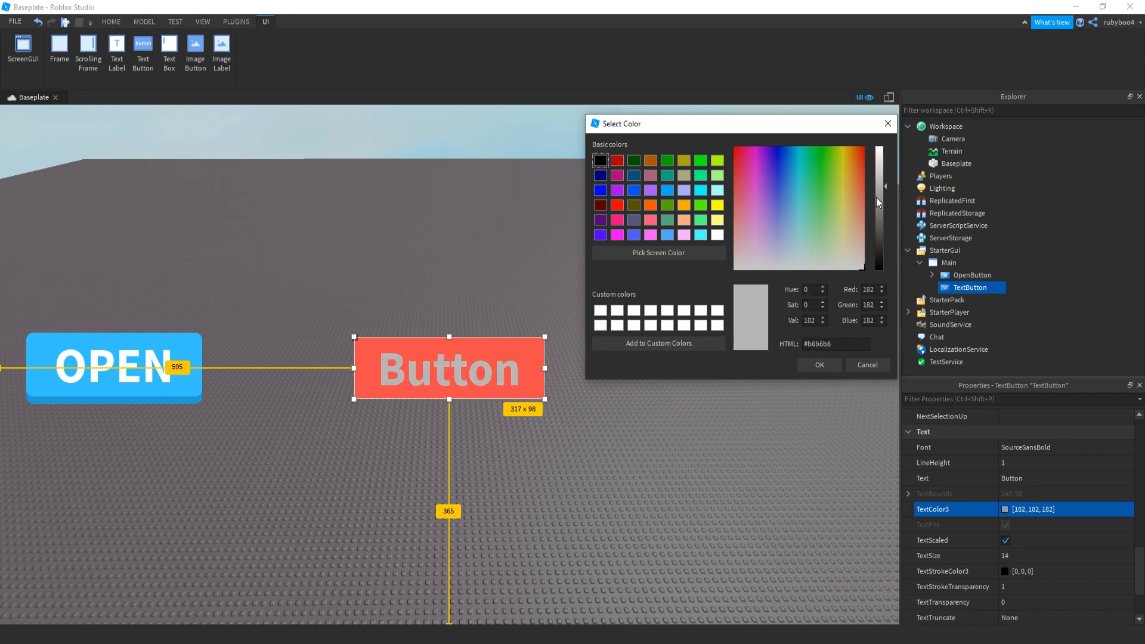
{"action": "left_click", "coordinate": [818, 365]}
{"action": "left_click", "coordinate": [765, 445]}
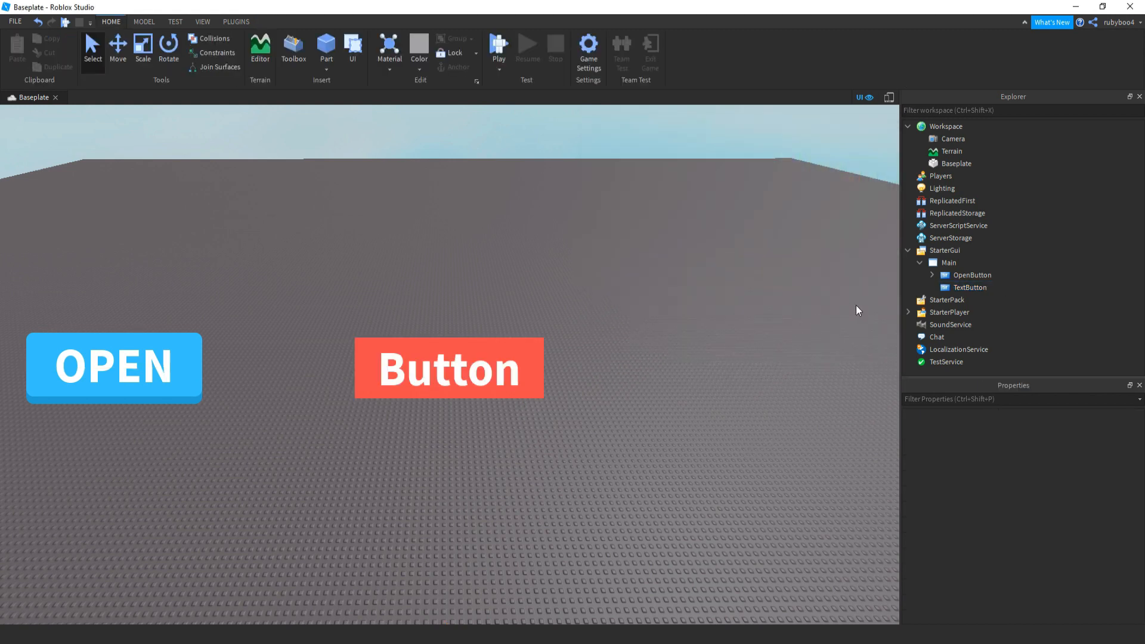
Add a Frame inside the red TextButton and shape it into a 317 x 9 strip along the button's lower edge.
{"action": "left_click", "coordinate": [996, 288]}
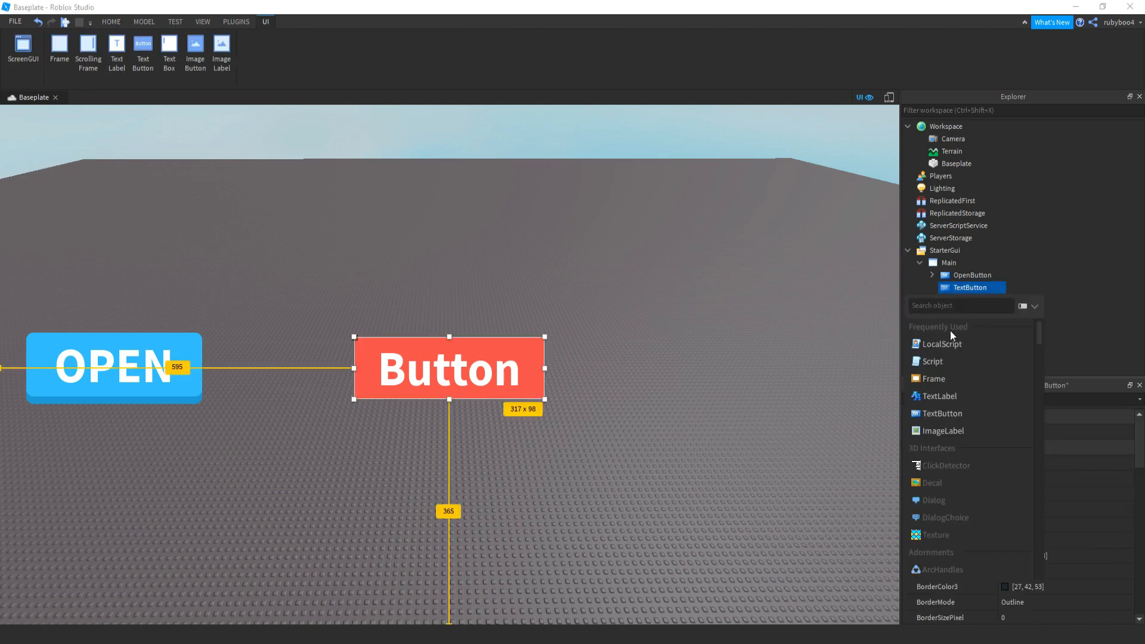
{"action": "left_click", "coordinate": [951, 390]}
{"action": "left_click_drag", "start_coordinate": [396, 374], "coordinate": [544, 403]}
{"action": "left_click", "coordinate": [551, 472]}
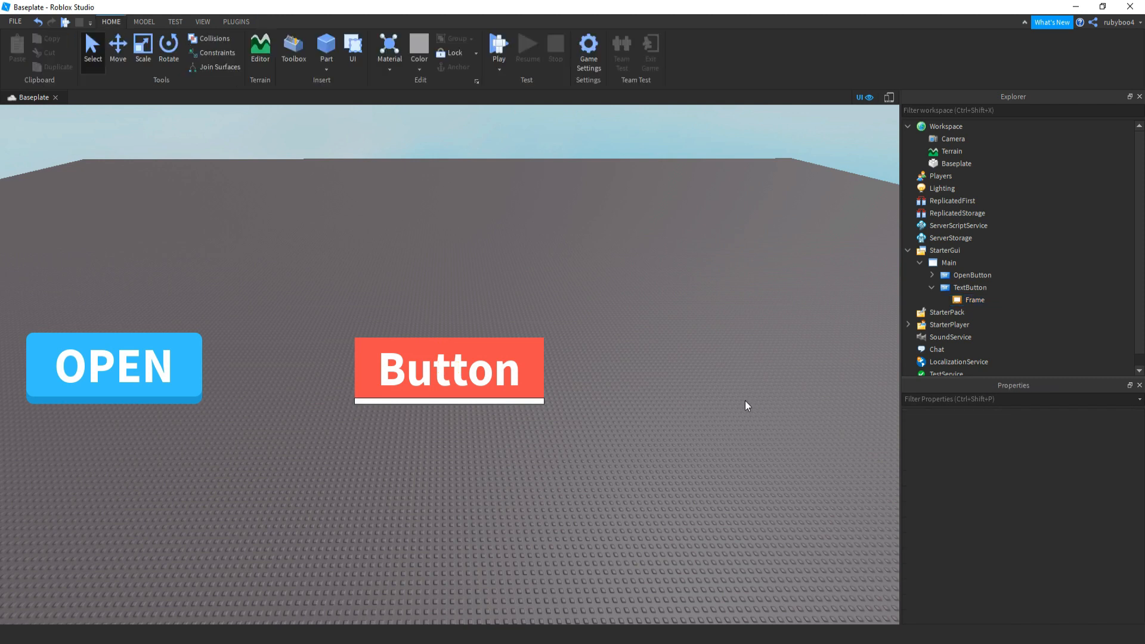
Set the strip Frame's BorderSizePixel to 0 and deselect it.
{"action": "left_click", "coordinate": [977, 299]}
{"action": "scroll", "coordinate": [1044, 564], "scroll_direction": "down", "scroll_amount": 2}
{"action": "left_click", "coordinate": [1013, 510]}
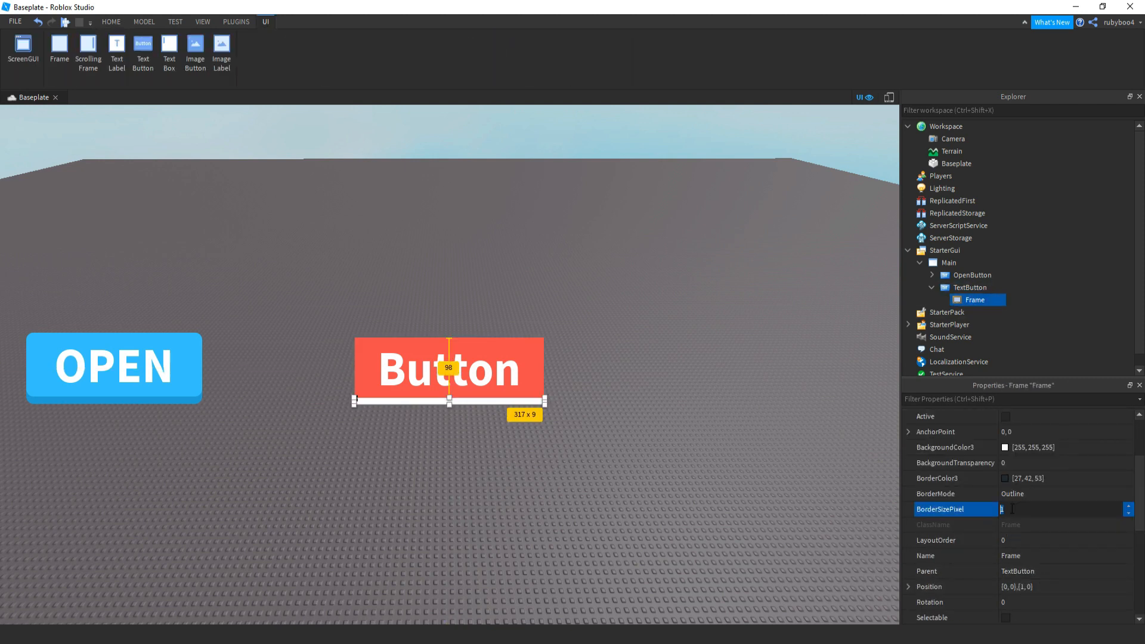
{"action": "type", "text": "0"}
{"action": "key", "text": "Return"}
{"action": "left_click", "coordinate": [631, 423]}
Set the strip Frame's BackgroundColor3 to a darker red than the button, as a shadow, and deselect it.
{"action": "left_click", "coordinate": [984, 299]}
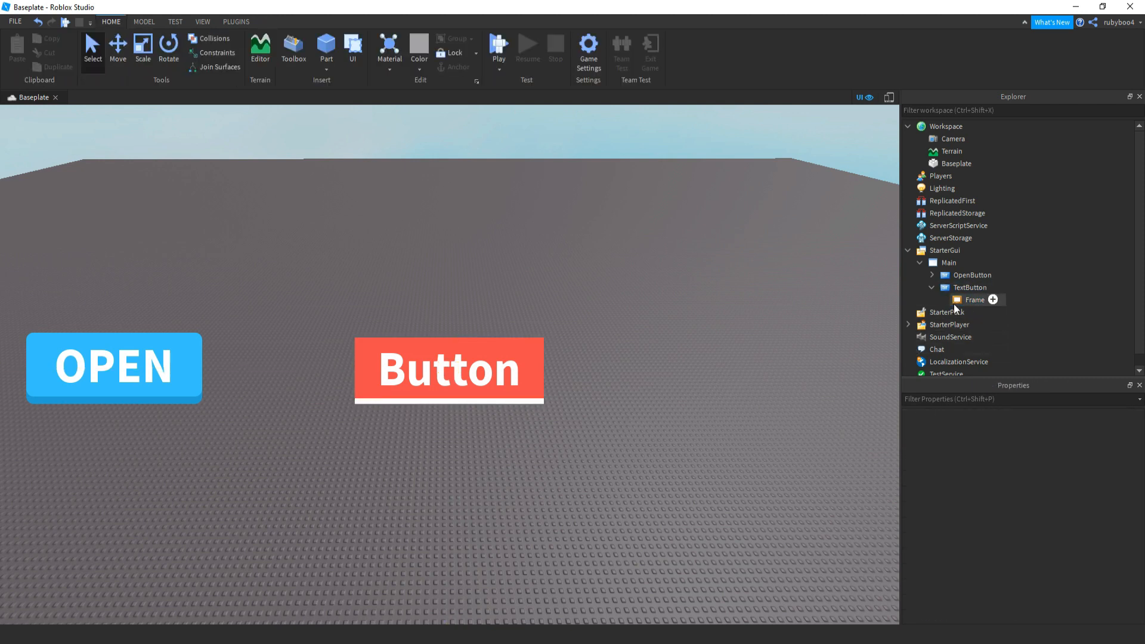
{"action": "left_click", "coordinate": [1006, 540]}
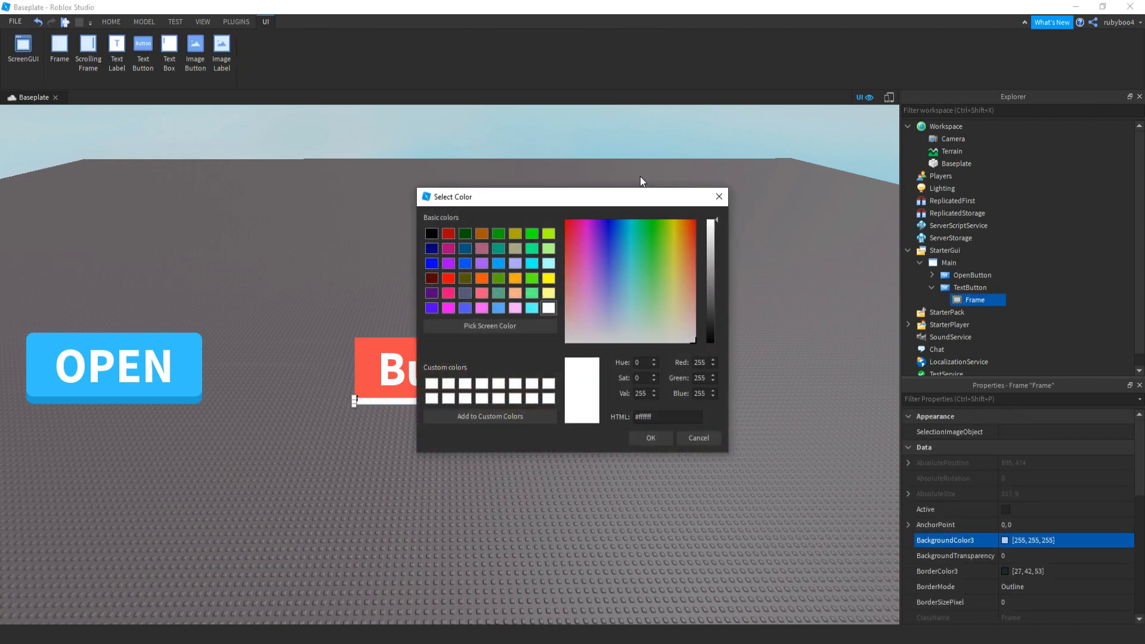
{"action": "left_click_drag", "start_coordinate": [793, 184], "coordinate": [855, 191]}
{"action": "left_click", "coordinate": [792, 380]}
{"action": "left_click", "coordinate": [735, 357]}
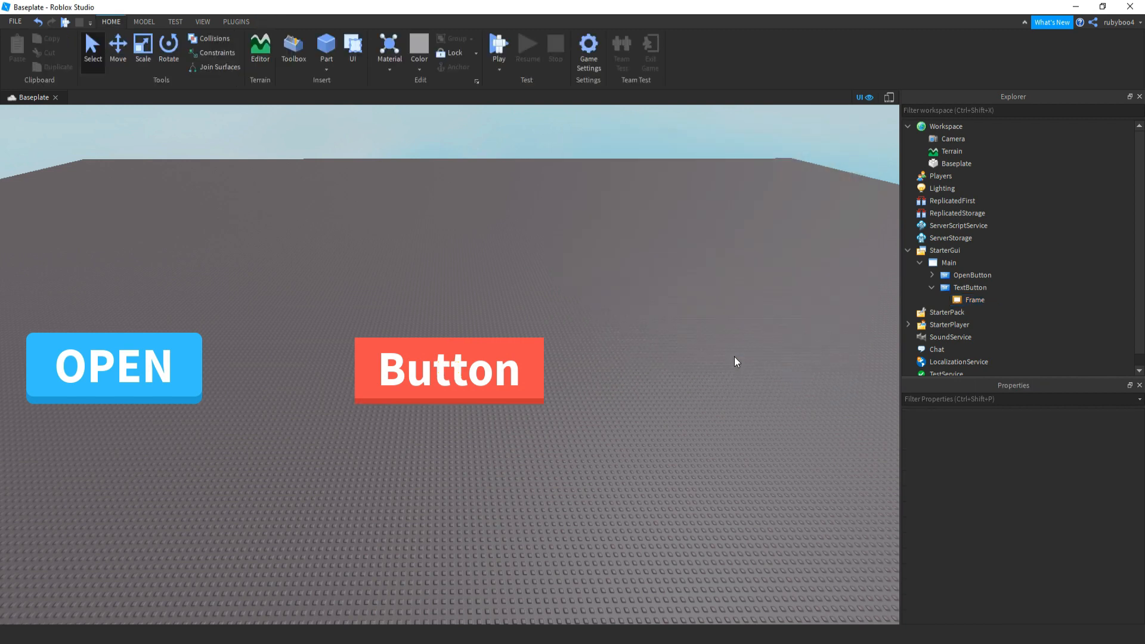
Collapse the red TextButton's contents and move the button directly below the blue OPEN button.
{"action": "right_click_drag", "start_coordinate": [738, 336], "coordinate": [732, 317]}
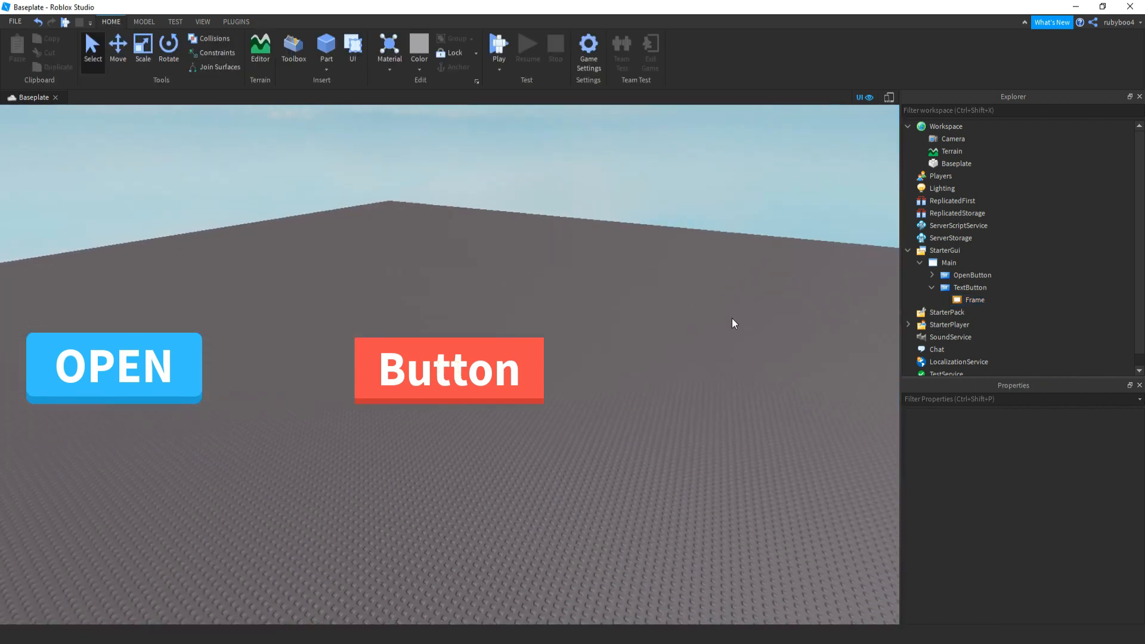
{"action": "left_click", "coordinate": [932, 287]}
{"action": "left_click", "coordinate": [952, 286]}
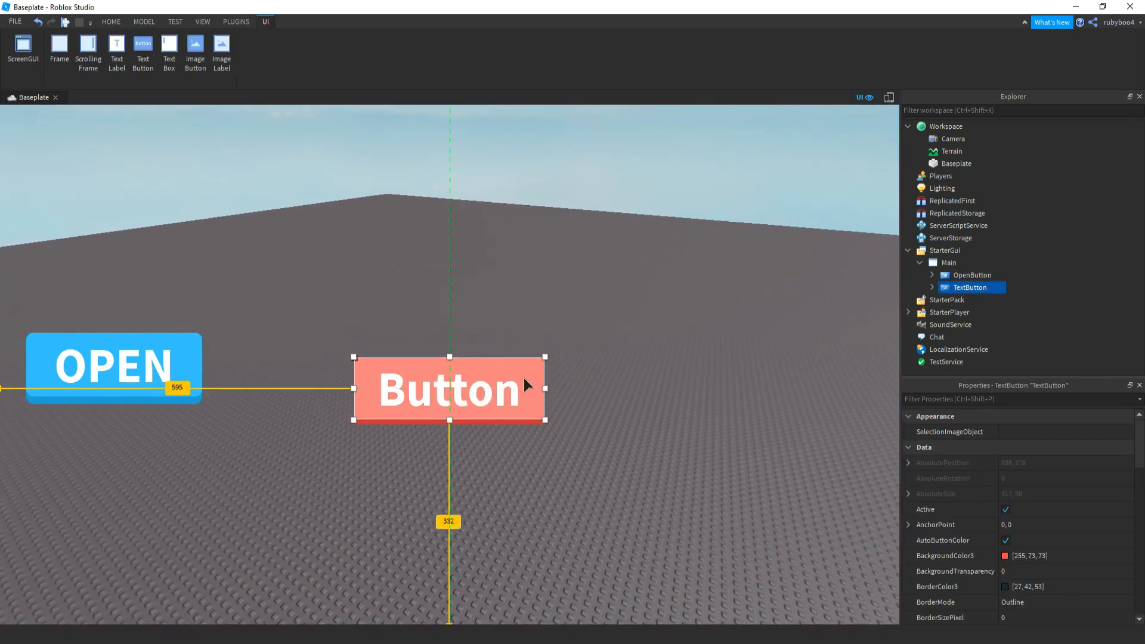
{"action": "left_click_drag", "start_coordinate": [524, 378], "coordinate": [190, 427]}
{"action": "left_click", "coordinate": [328, 403]}
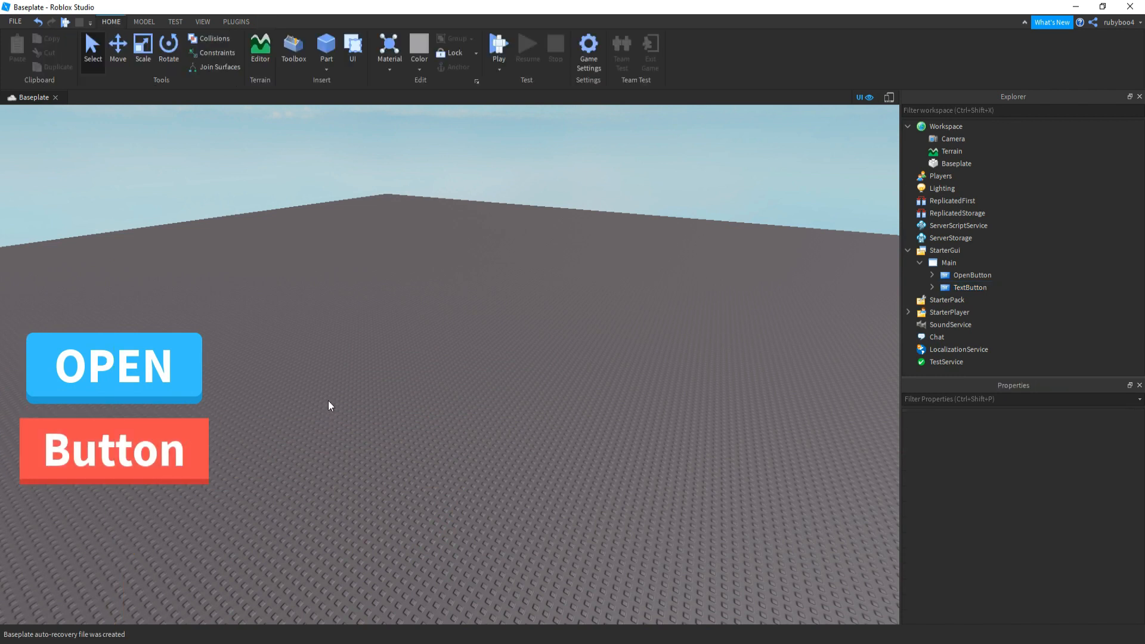
Insert a new default TextButton into the Main ScreenGui and move it above the OPEN button.
{"action": "left_click", "coordinate": [950, 263]}
{"action": "left_click", "coordinate": [963, 262]}
{"action": "left_click", "coordinate": [934, 332]}
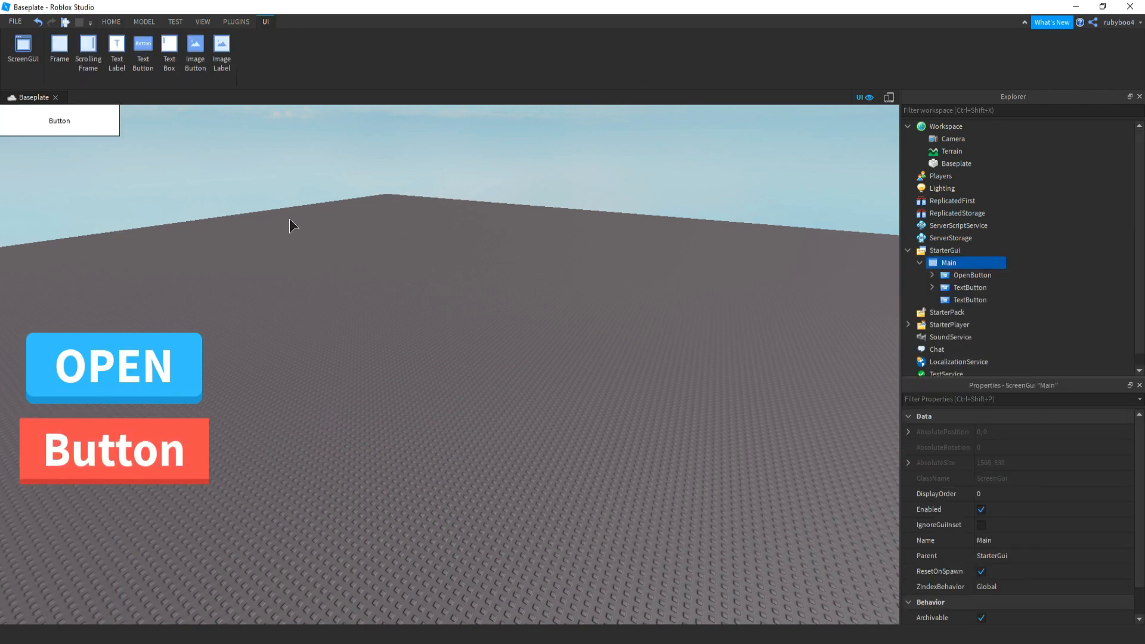
{"action": "left_click", "coordinate": [87, 140]}
{"action": "left_click", "coordinate": [961, 287]}
{"action": "left_click", "coordinate": [953, 300]}
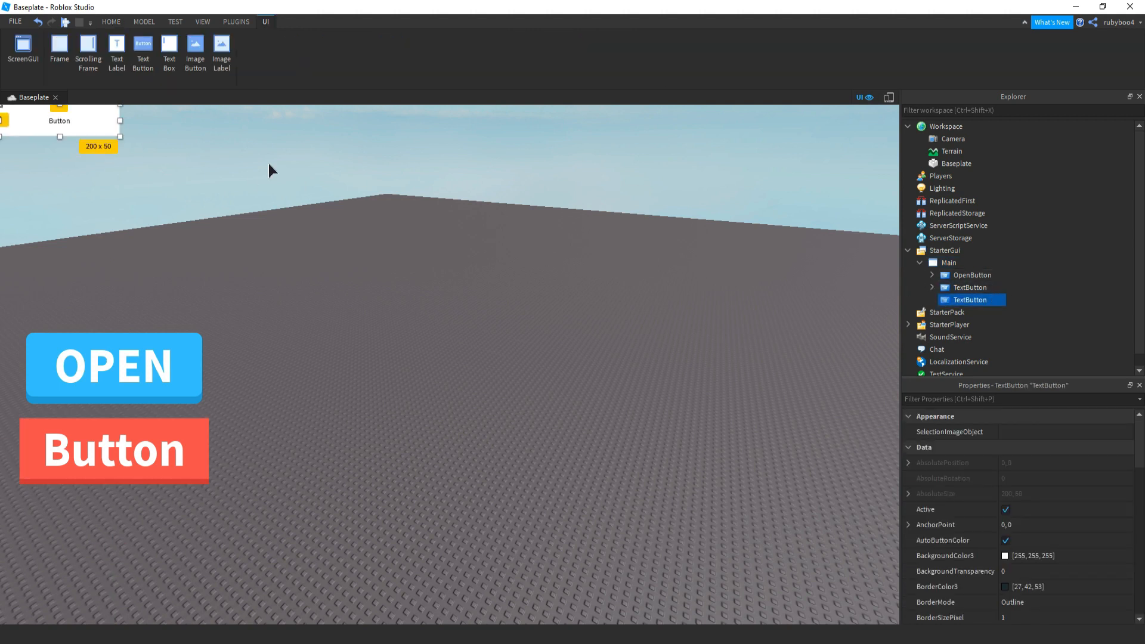
{"action": "left_click_drag", "start_coordinate": [93, 124], "coordinate": [146, 282]}
{"action": "left_click", "coordinate": [228, 310]}
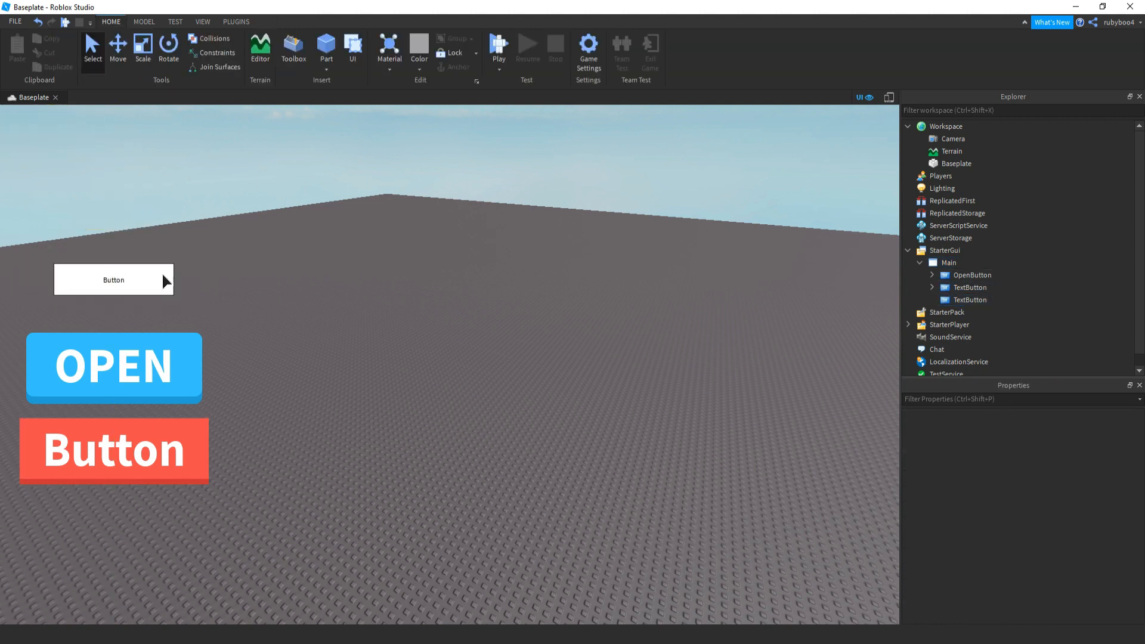
Restyle the new TextButton as a 416 x 105 red [255, 0, 0] button reading "shop" and place it beside the OPEN button.
{"action": "left_click_drag", "start_coordinate": [166, 379], "coordinate": [242, 346]}
{"action": "left_click", "coordinate": [960, 300]}
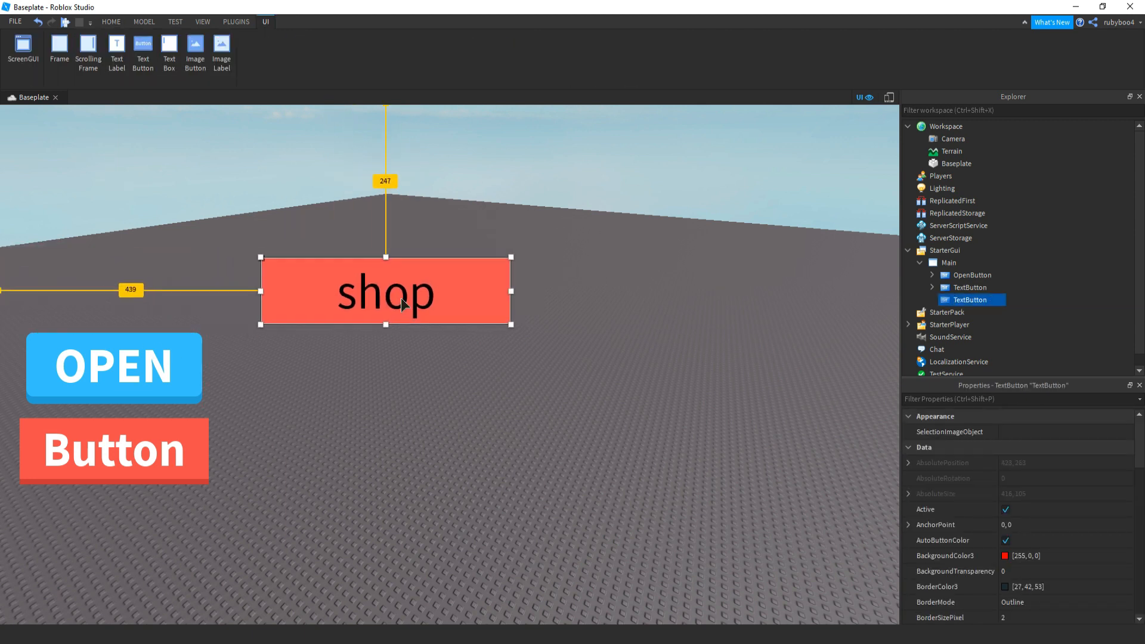
{"action": "left_click_drag", "start_coordinate": [402, 305], "coordinate": [424, 381]}
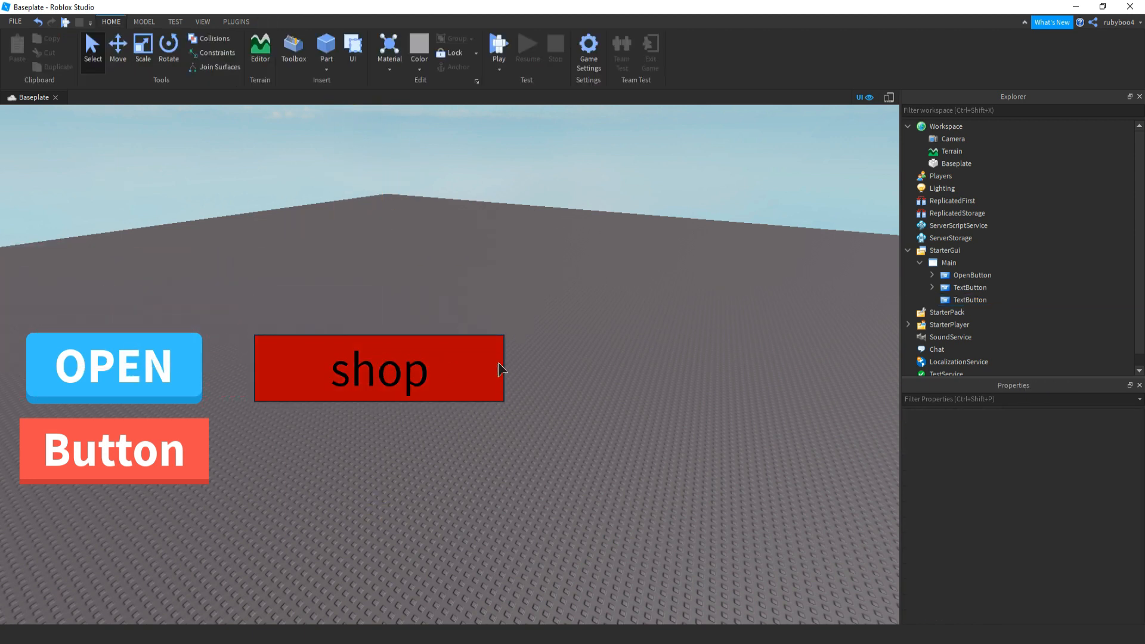
{"action": "left_click", "coordinate": [960, 299]}
{"action": "left_click_drag", "start_coordinate": [387, 379], "coordinate": [394, 375]}
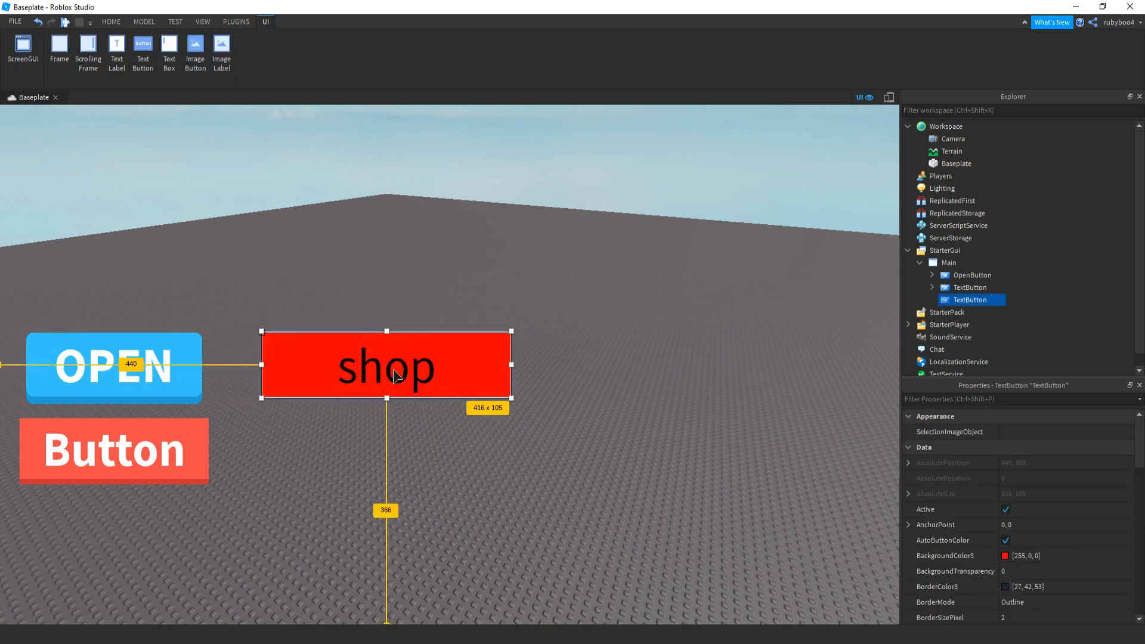
{"action": "left_click", "coordinate": [635, 411]}
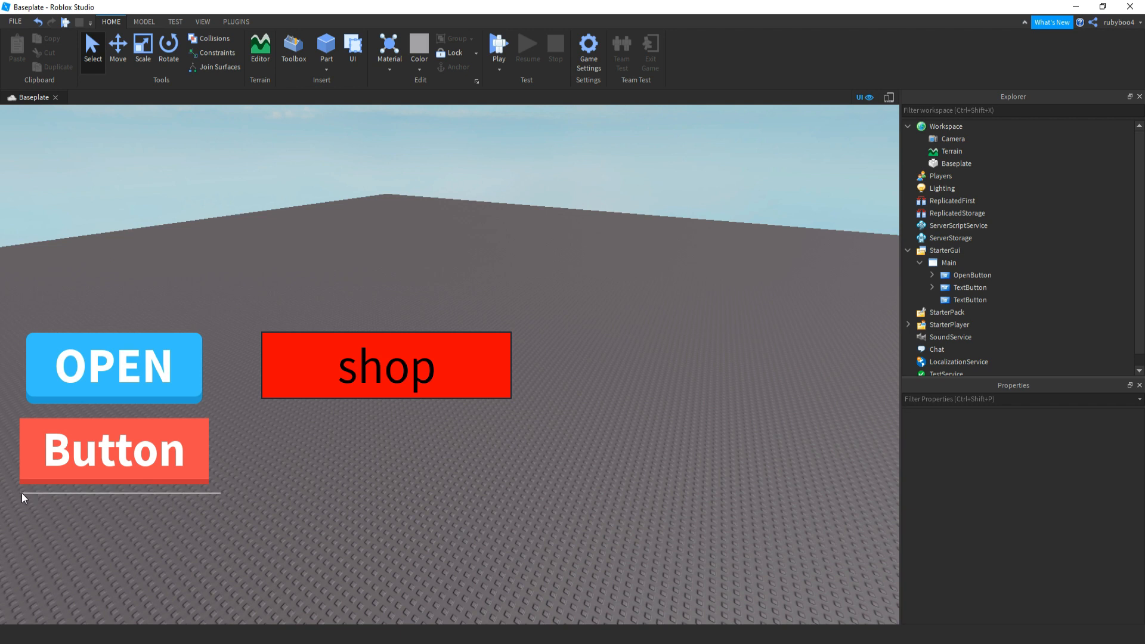
Delete the plain red "shop" TextButton.
{"action": "left_click", "coordinate": [942, 300]}
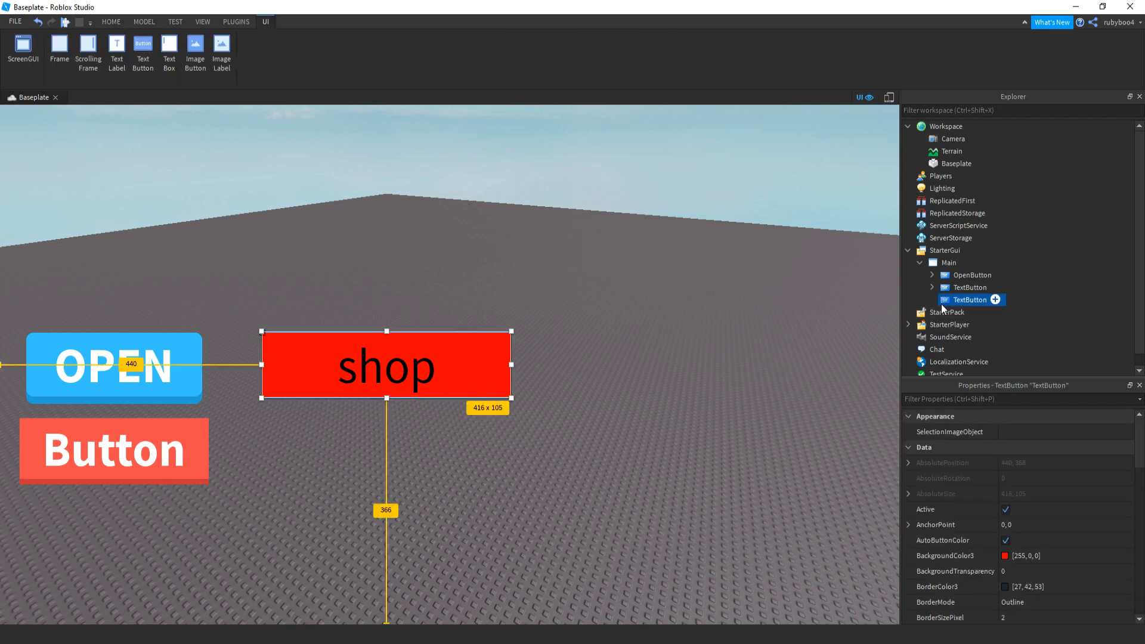
{"action": "key", "text": "Delete"}
{"action": "left_click", "coordinate": [961, 289]}
{"action": "left_click", "coordinate": [621, 374]}
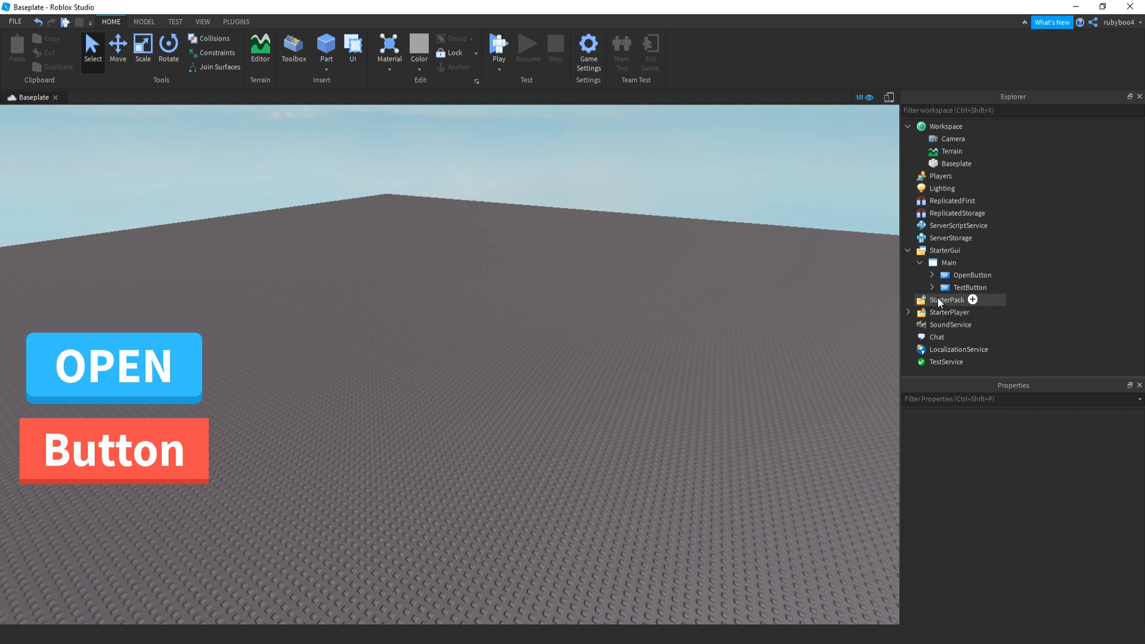
Duplicate the styled red TextButton and move the copy beside the original at the same height, 595 pixels from the screen edge.
{"action": "key", "text": "ctrl+z"}
{"action": "left_click_drag", "start_coordinate": [193, 447], "coordinate": [528, 443]}
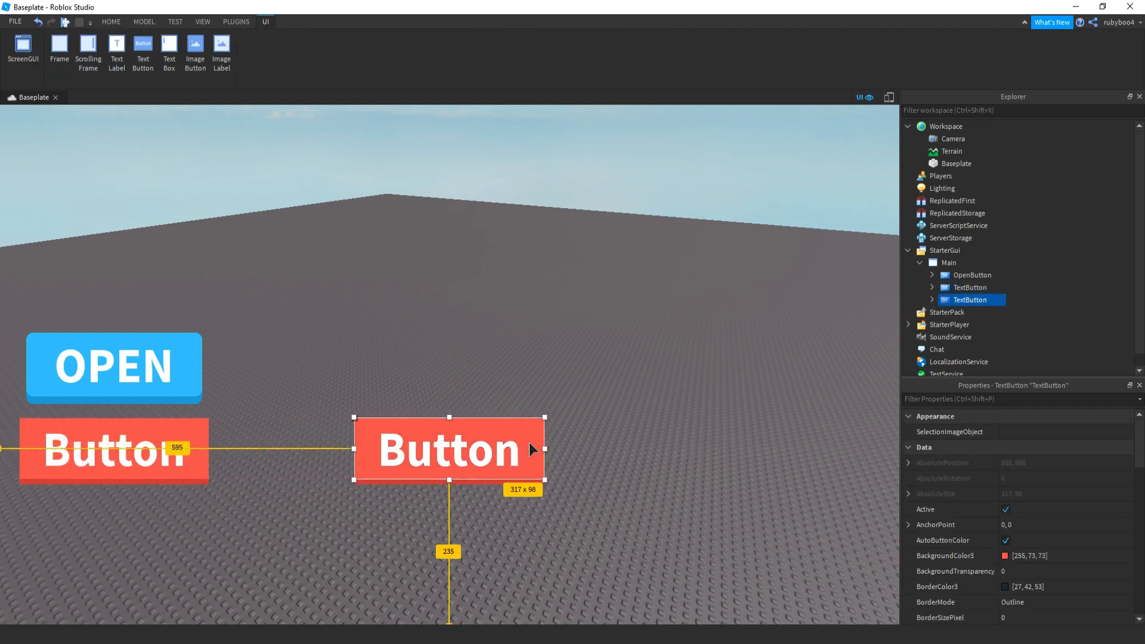
{"action": "left_click", "coordinate": [630, 461]}
Set the duplicated TextButton's BackgroundColor3 to dark grey [48, 48, 48].
{"action": "left_click", "coordinate": [972, 297]}
{"action": "left_click", "coordinate": [998, 558]}
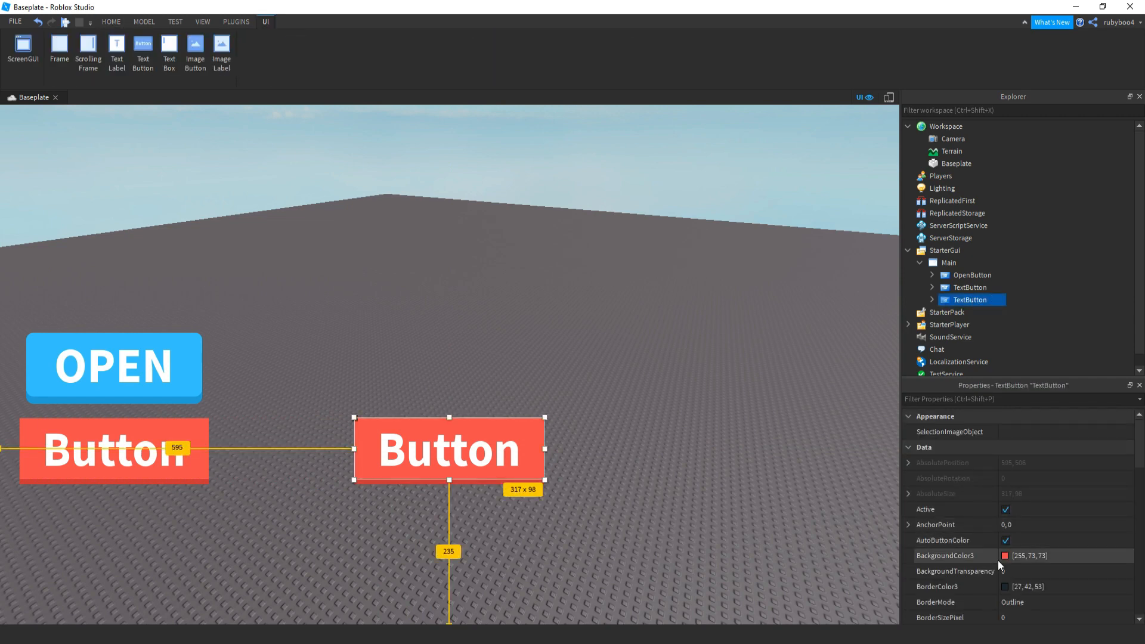
{"action": "left_click", "coordinate": [1006, 556]}
{"action": "left_click_drag", "start_coordinate": [645, 184], "coordinate": [762, 150]}
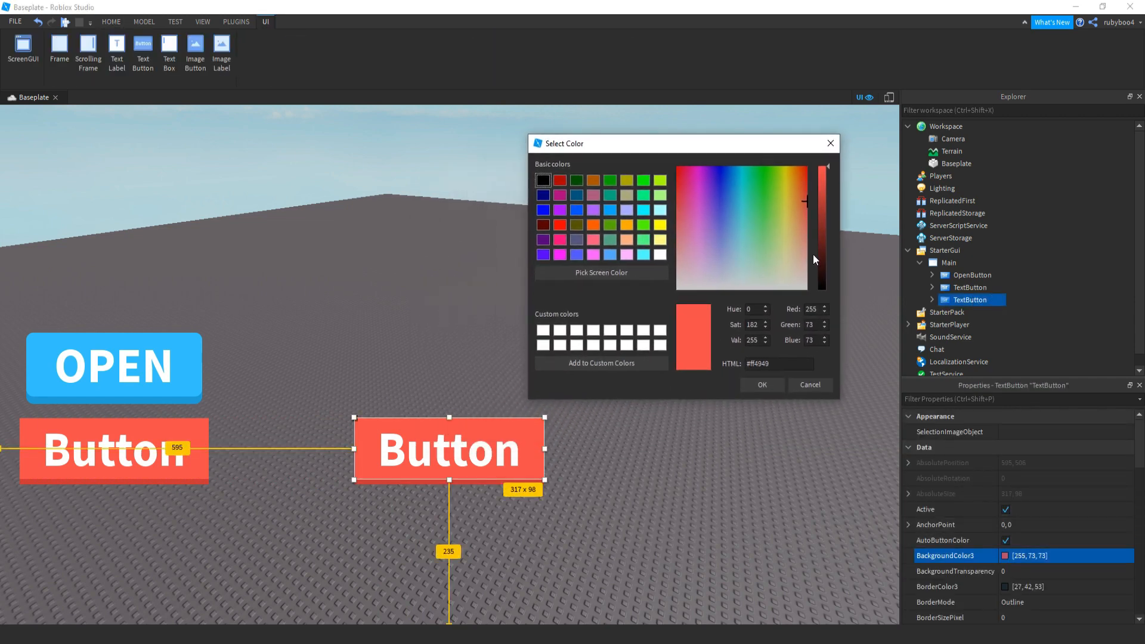
{"action": "left_click_drag", "start_coordinate": [795, 248], "coordinate": [815, 314]}
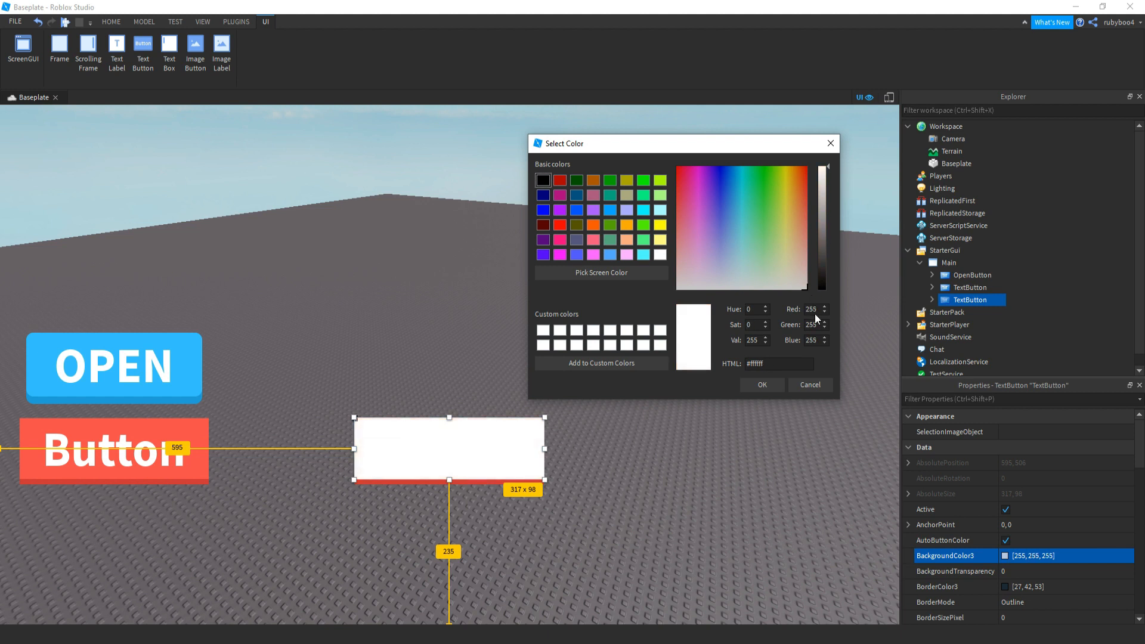
{"action": "left_click_drag", "start_coordinate": [822, 206], "coordinate": [825, 267]}
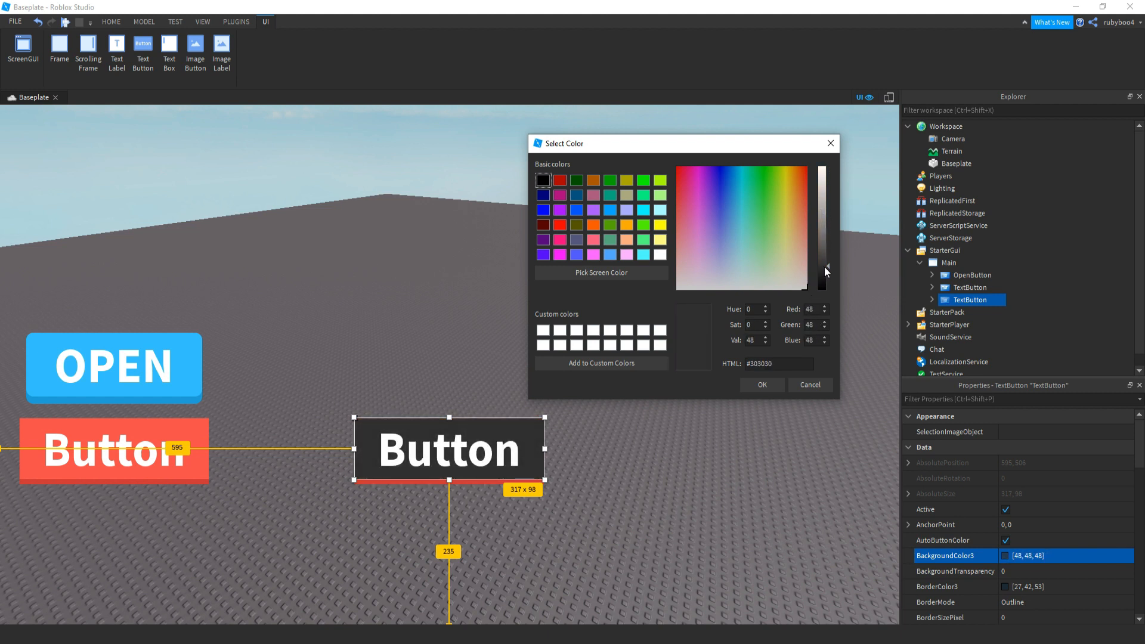
{"action": "left_click", "coordinate": [768, 385]}
{"action": "left_click", "coordinate": [765, 388]}
Rename the dark grey duplicated TextButton as Horror and expand it to show its child Frame.
{"action": "left_click", "coordinate": [921, 301]}
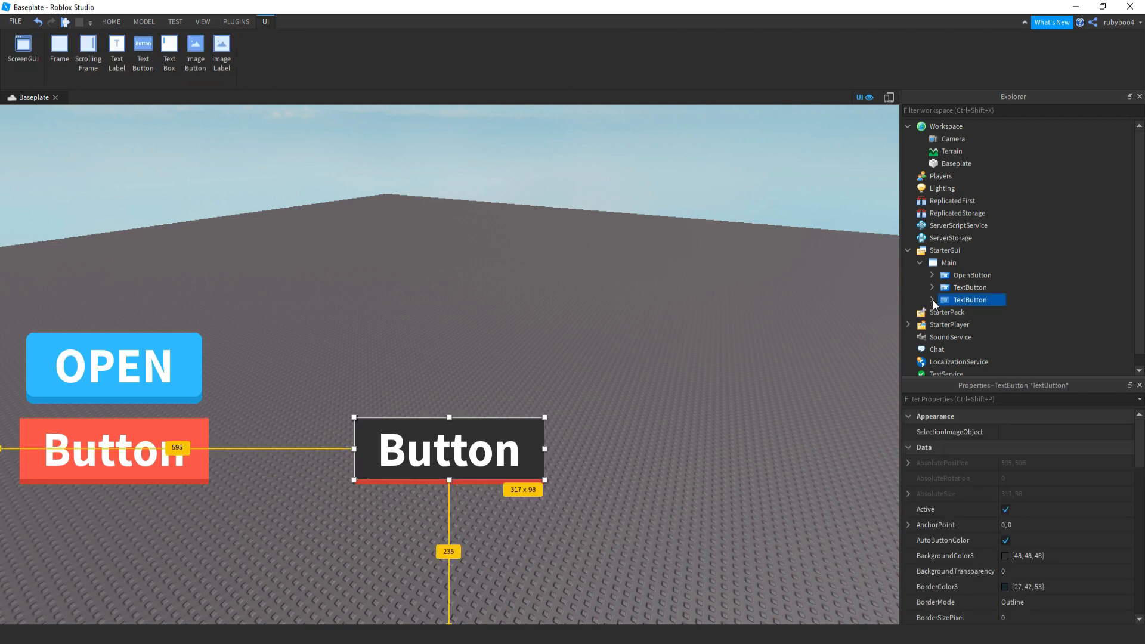
{"action": "left_click", "coordinate": [933, 299]}
{"action": "right_click", "coordinate": [962, 302]}
{"action": "left_click", "coordinate": [1004, 378]}
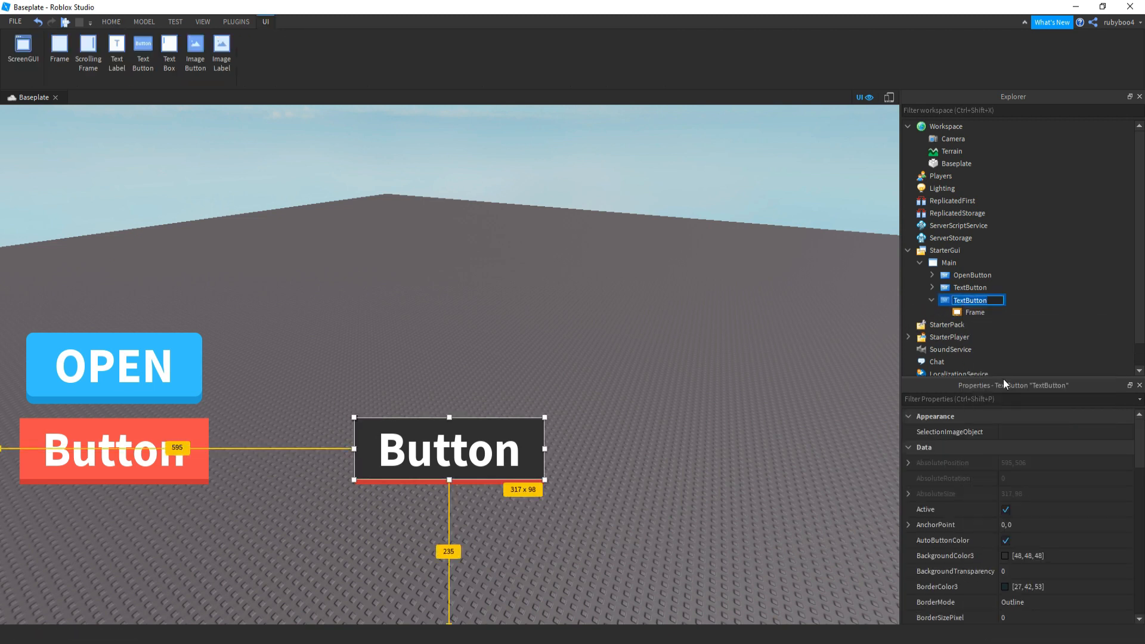
{"action": "type", "text": "Horror"}
{"action": "key", "text": "Return"}
{"action": "left_click", "coordinate": [773, 346]}
Set the BackgroundColor3 of the Horror button's shading Frame to near-black [27, 27, 27].
{"action": "left_click", "coordinate": [976, 312]}
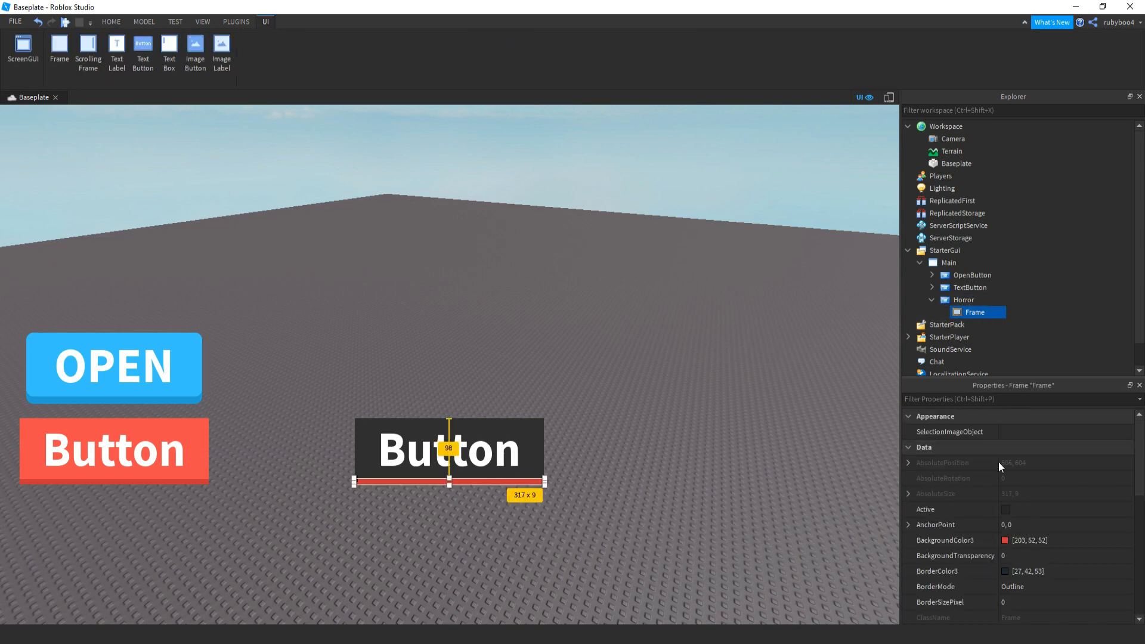
{"action": "left_click", "coordinate": [1007, 541]}
{"action": "left_click_drag", "start_coordinate": [694, 279], "coordinate": [708, 388]}
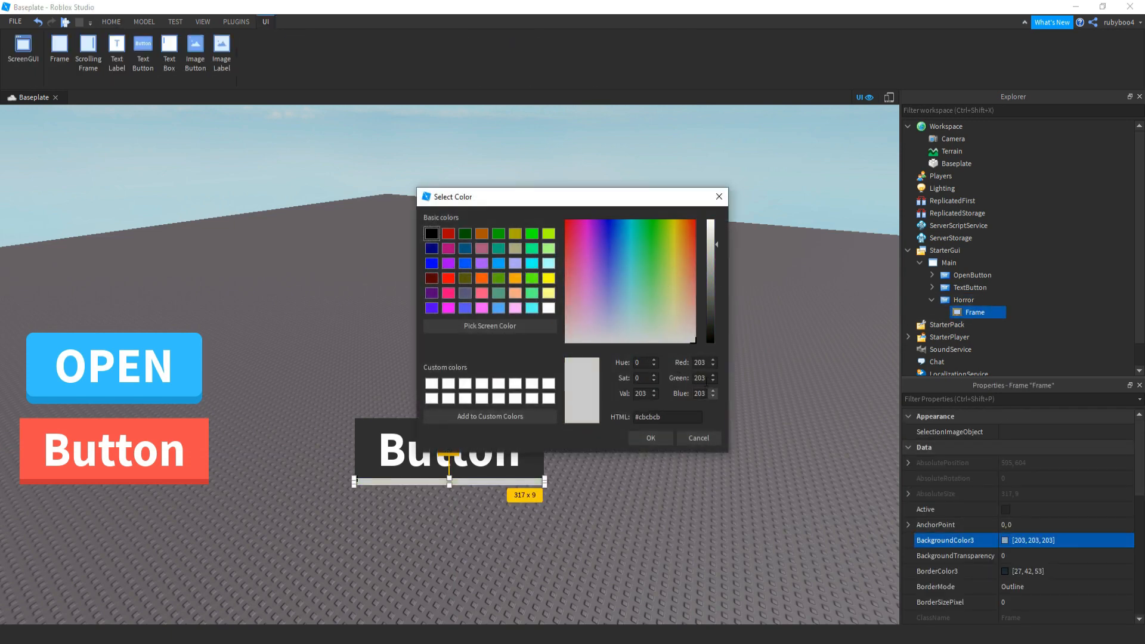
{"action": "left_click_drag", "start_coordinate": [709, 327], "coordinate": [711, 332]}
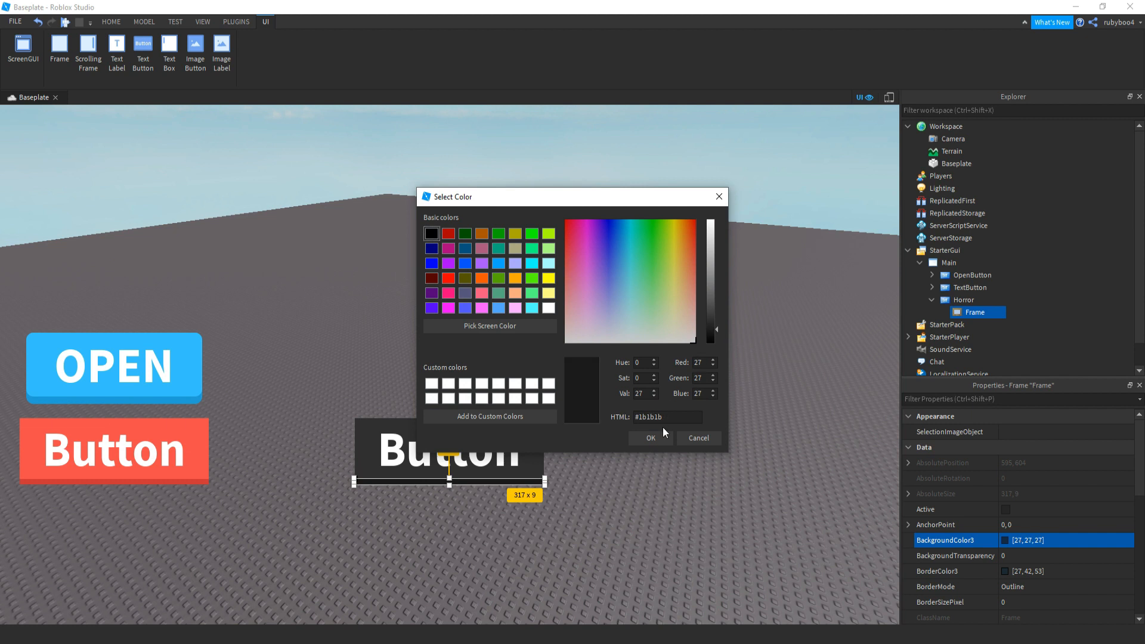
{"action": "left_click", "coordinate": [661, 438]}
{"action": "left_click", "coordinate": [664, 440]}
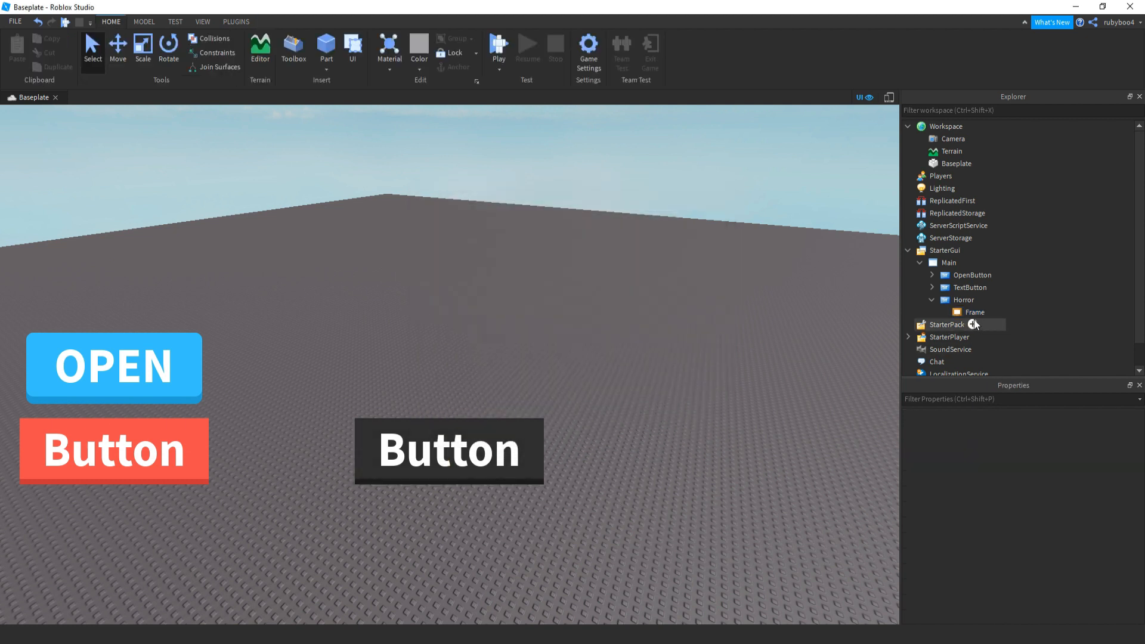
Try the Antique font on the Horror button's text and switch it to Bodoni.
{"action": "left_click", "coordinate": [966, 300]}
{"action": "left_click", "coordinate": [932, 300]}
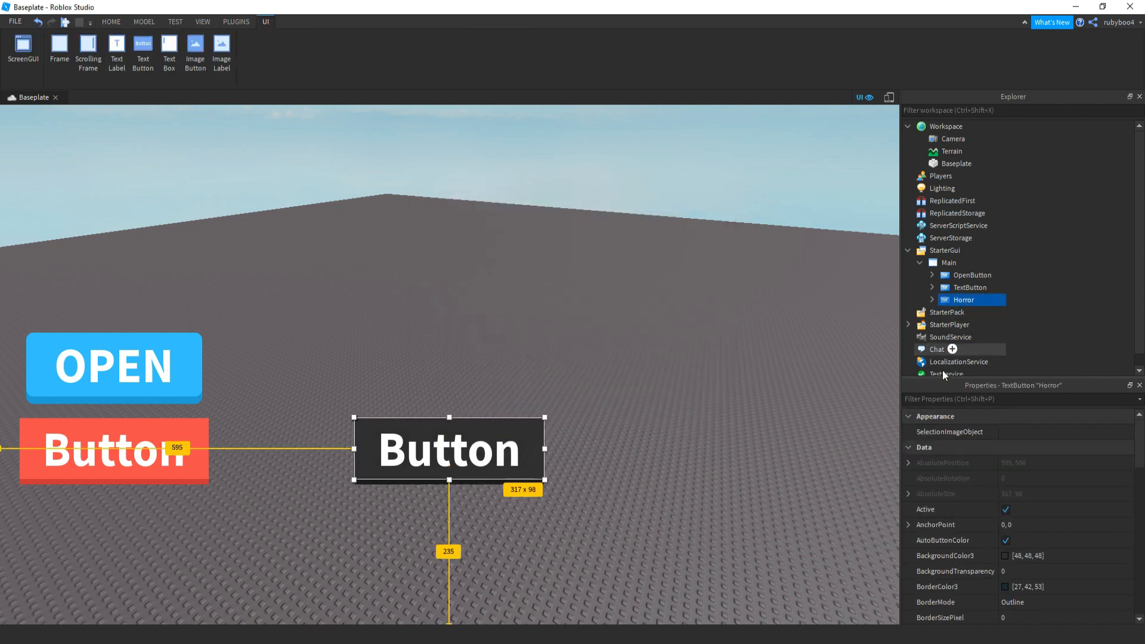
{"action": "scroll", "coordinate": [1038, 478], "scroll_direction": "down", "scroll_amount": 5}
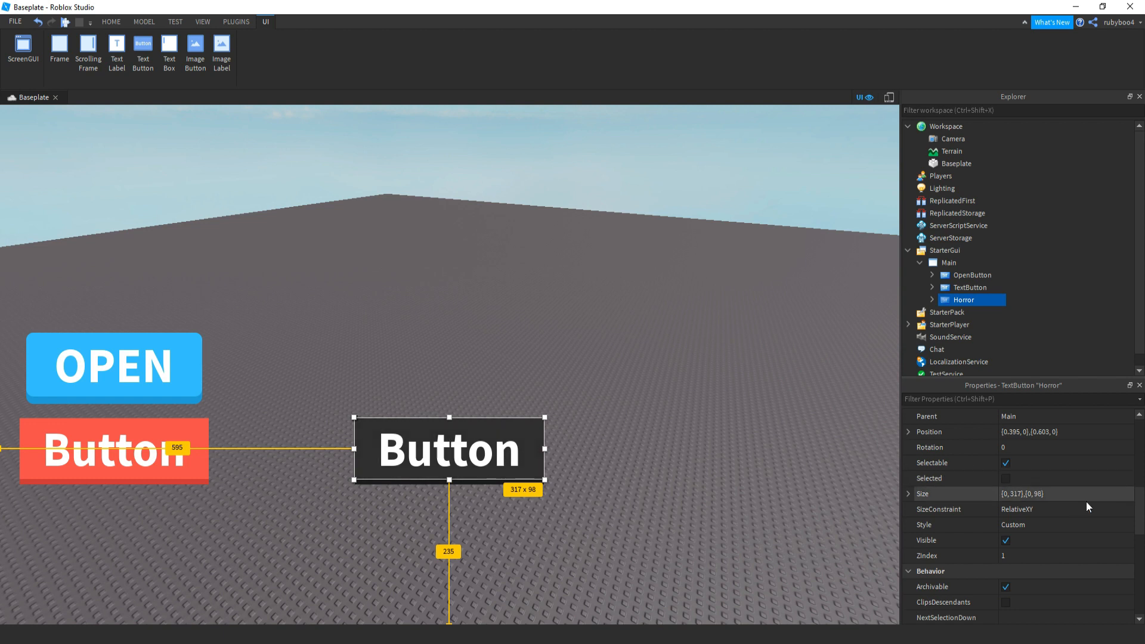
{"action": "left_click_drag", "start_coordinate": [1135, 508], "coordinate": [1137, 552]}
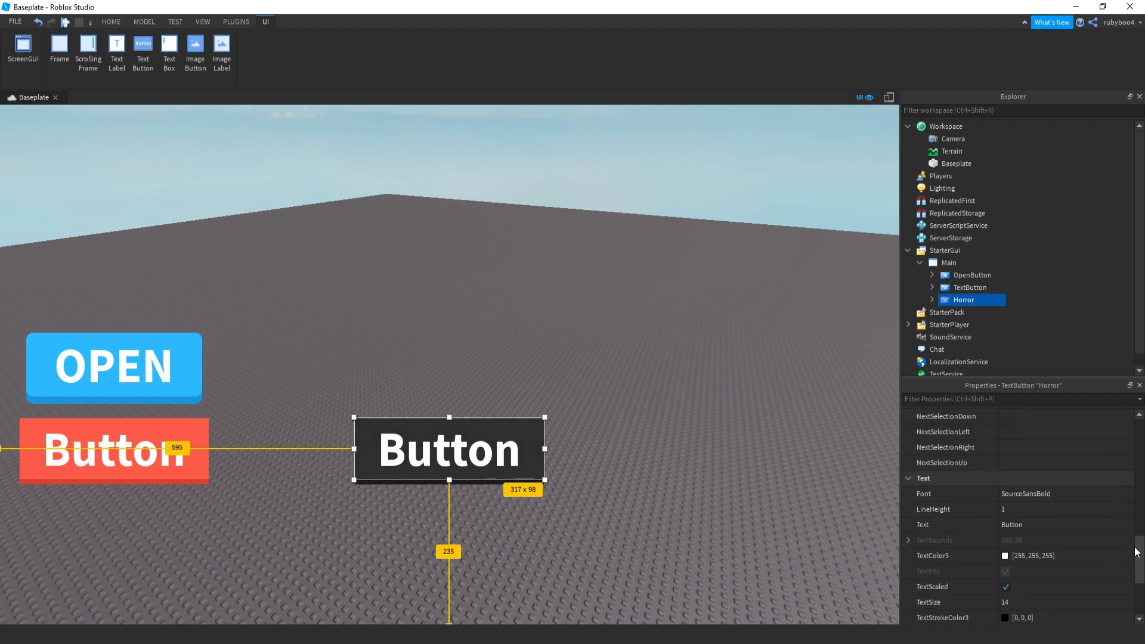
{"action": "left_click", "coordinate": [1056, 495]}
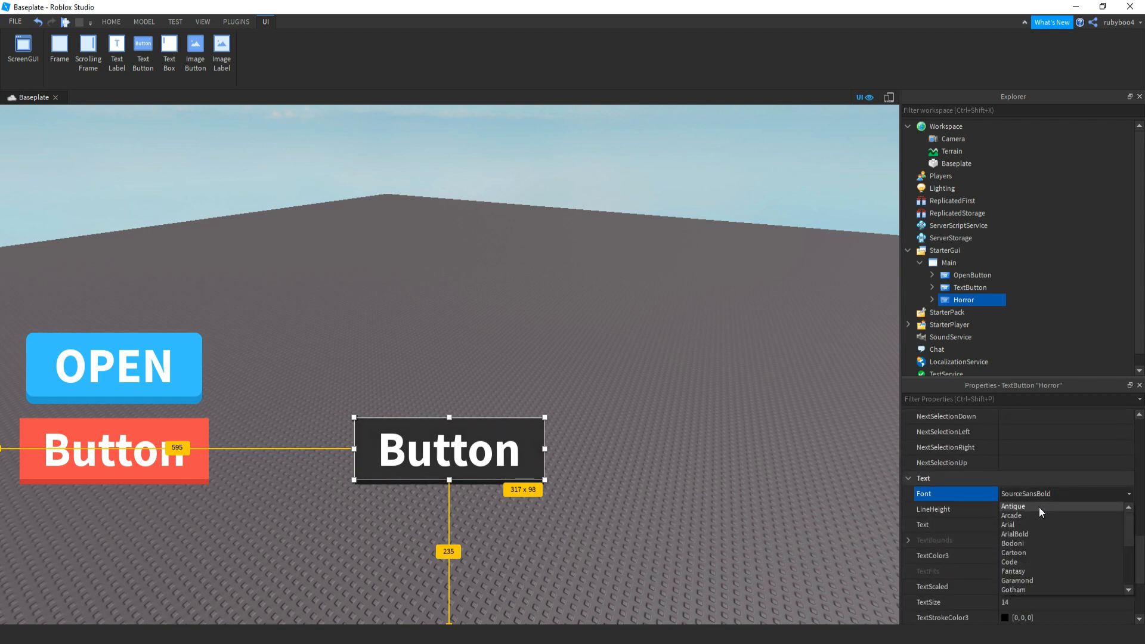
{"action": "left_click", "coordinate": [1039, 507]}
{"action": "left_click", "coordinate": [1058, 496]}
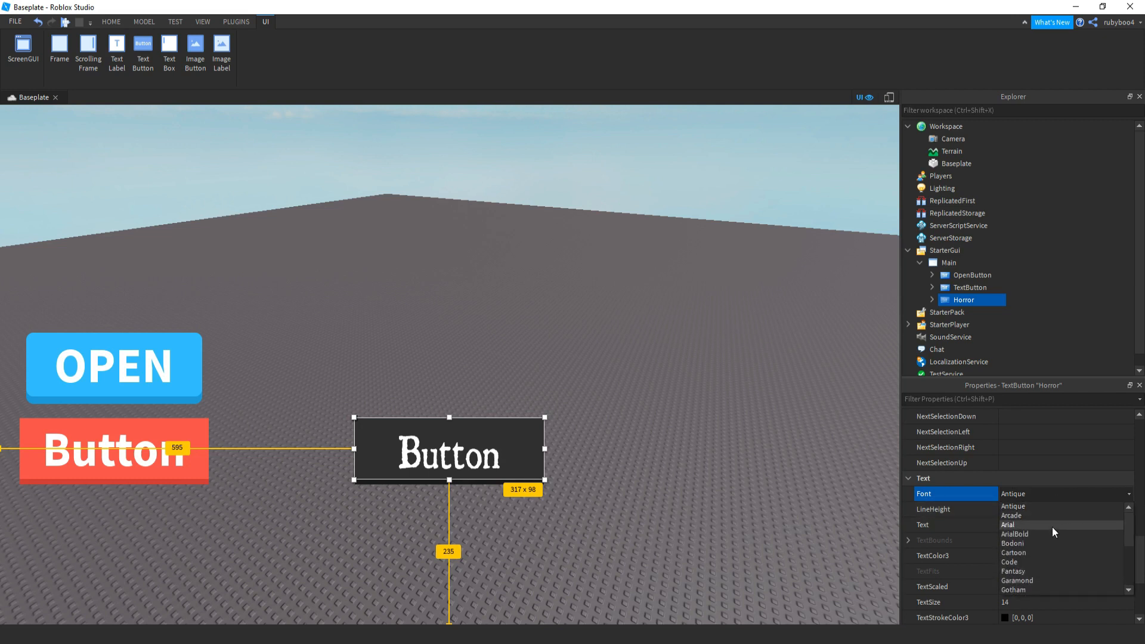
{"action": "left_click", "coordinate": [1048, 543]}
Compare the Horror button's text in Antique once more and return its font to Bodoni.
{"action": "left_click", "coordinate": [1045, 492]}
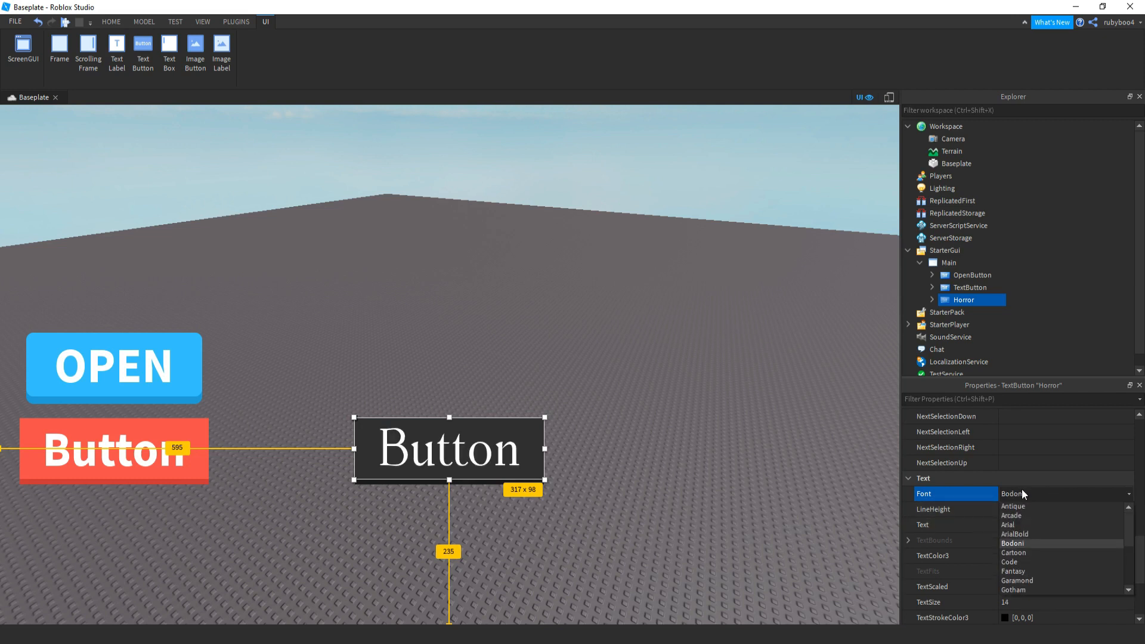
{"action": "scroll", "coordinate": [1044, 537], "scroll_direction": "down", "scroll_amount": 4}
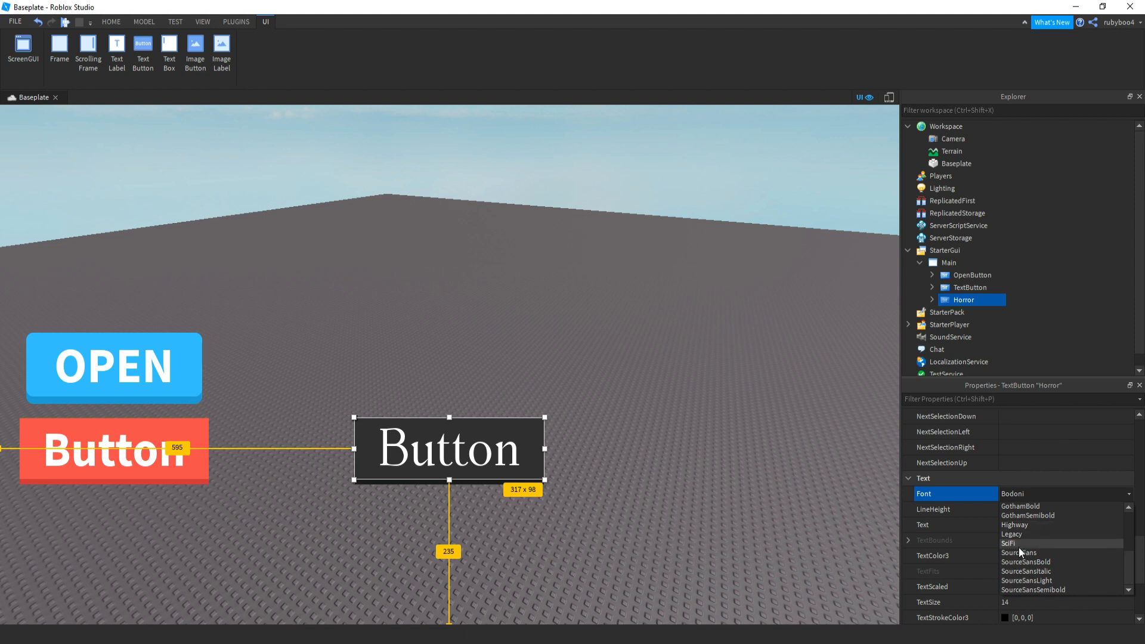
{"action": "scroll", "coordinate": [1032, 546], "scroll_direction": "up", "scroll_amount": 4}
{"action": "left_click", "coordinate": [1048, 507]}
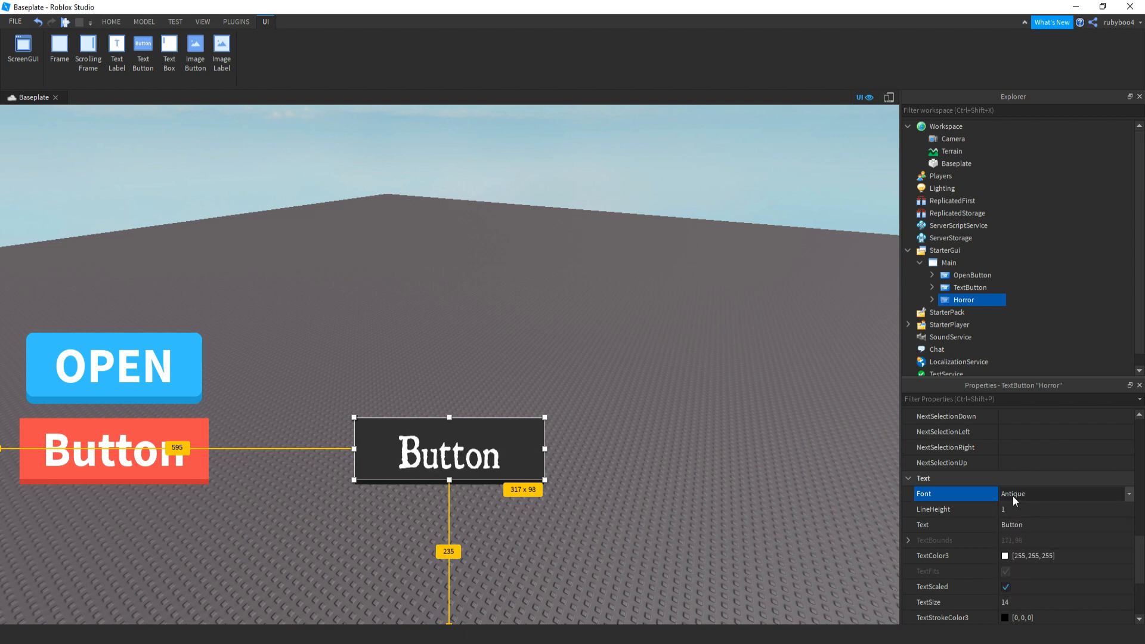
{"action": "left_click", "coordinate": [1019, 499]}
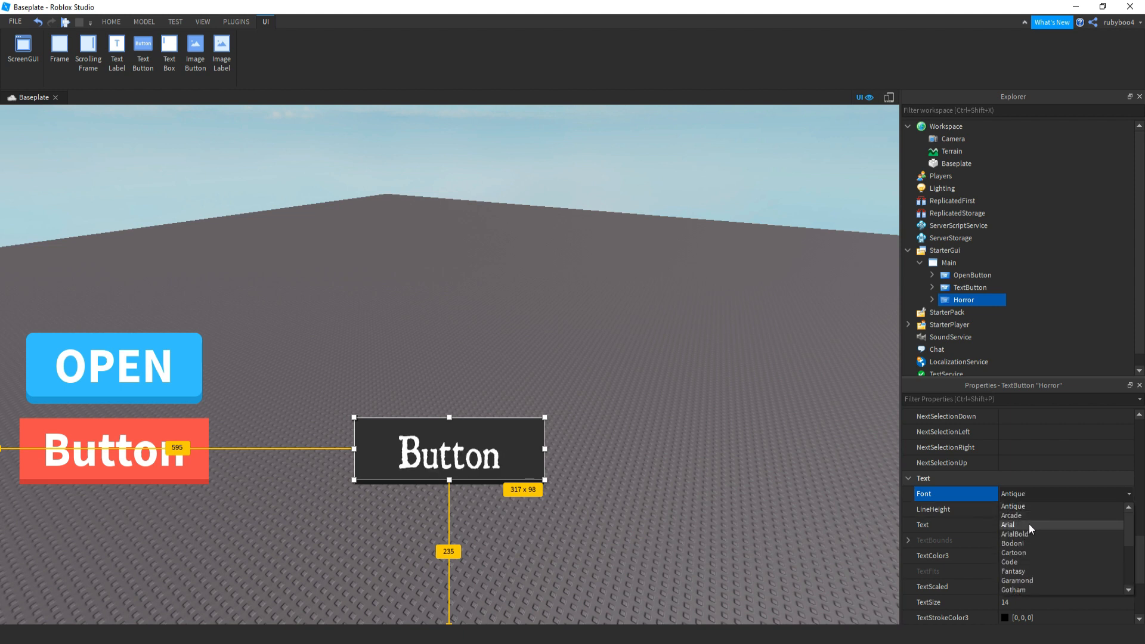
{"action": "left_click", "coordinate": [1024, 542]}
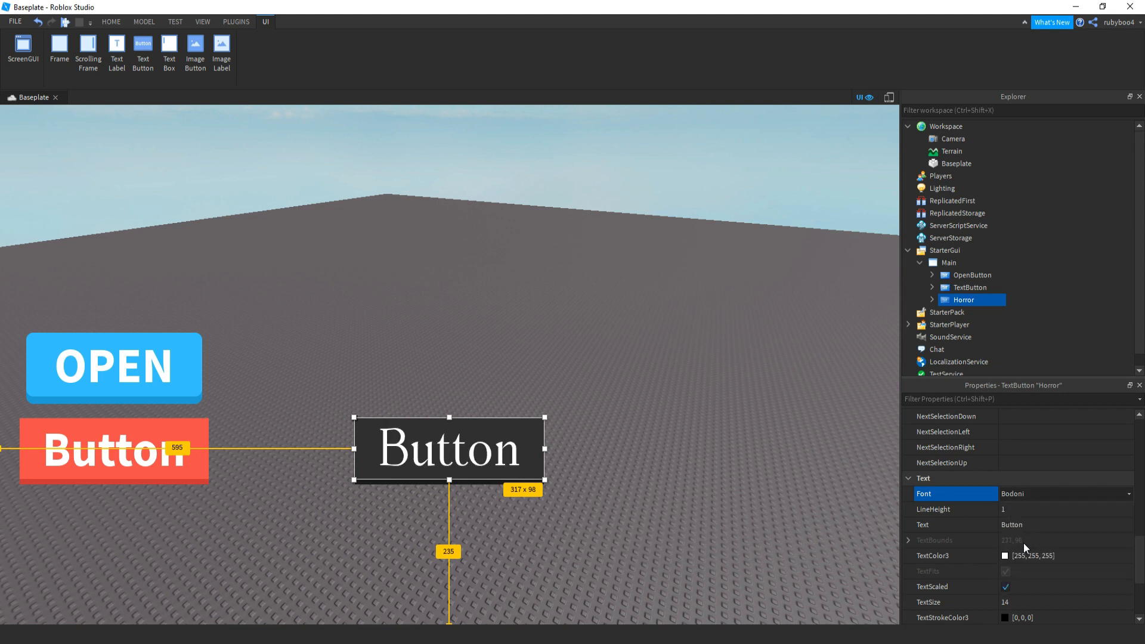
Set the Horror button's TextColor3 to red [218, 37, 37].
{"action": "left_click", "coordinate": [1007, 556]}
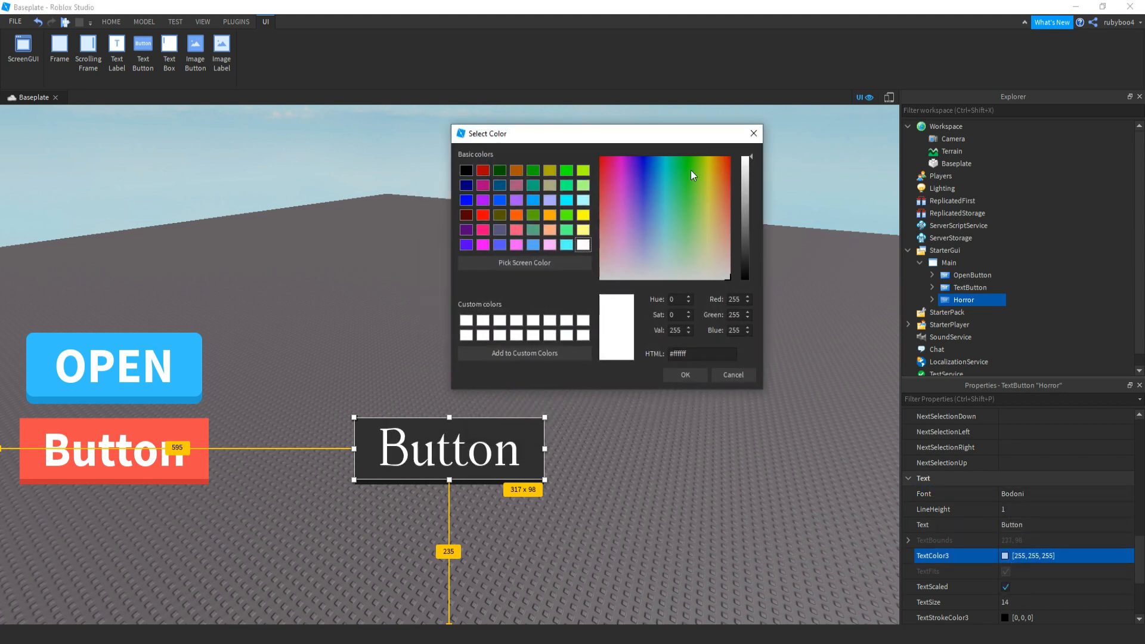
{"action": "left_click_drag", "start_coordinate": [691, 170], "coordinate": [733, 154]}
{"action": "left_click", "coordinate": [729, 178]}
{"action": "left_click", "coordinate": [746, 173]}
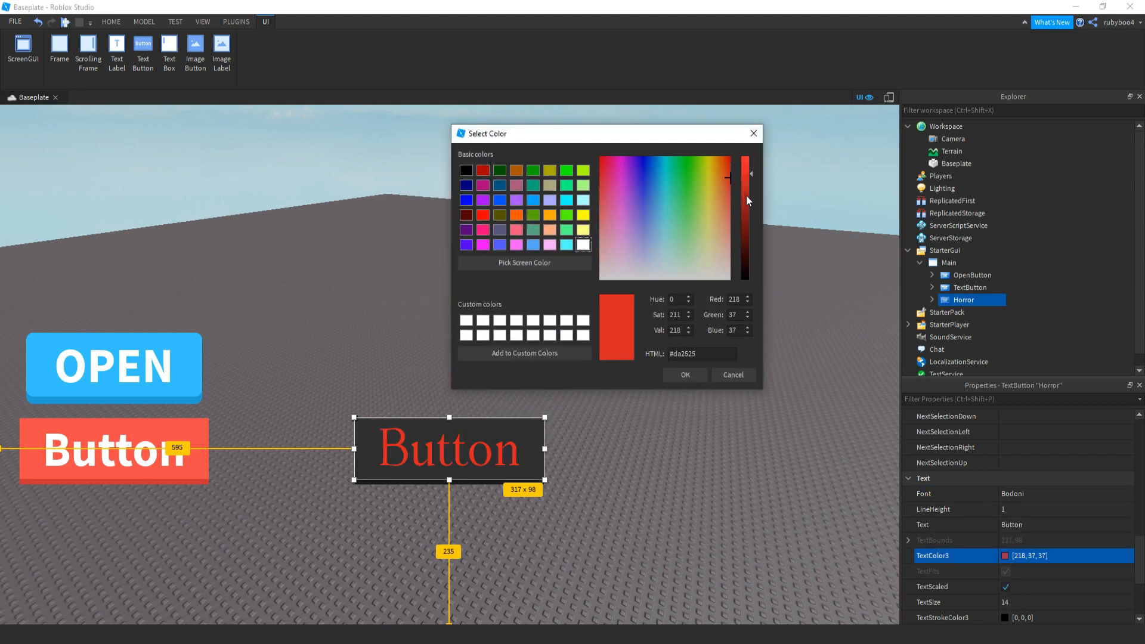
{"action": "left_click", "coordinate": [686, 373]}
Change the Horror button's text to PLAY and move it directly below the red button, aligned with it.
{"action": "left_click", "coordinate": [1039, 525]}
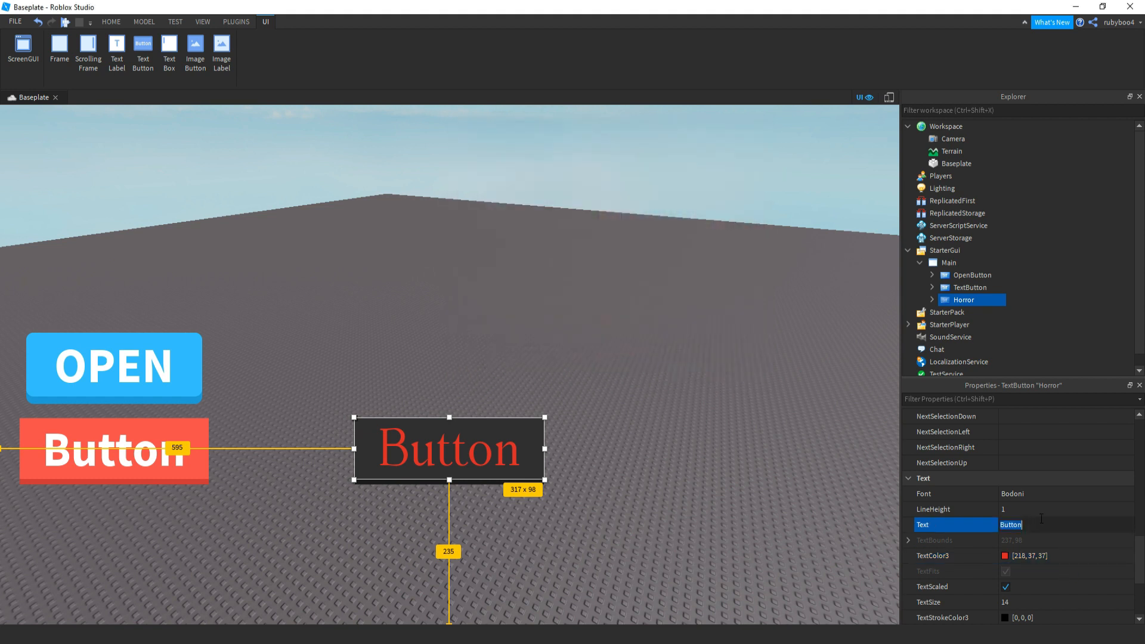
{"action": "type", "text": "PLAY"}
{"action": "key", "text": "Return"}
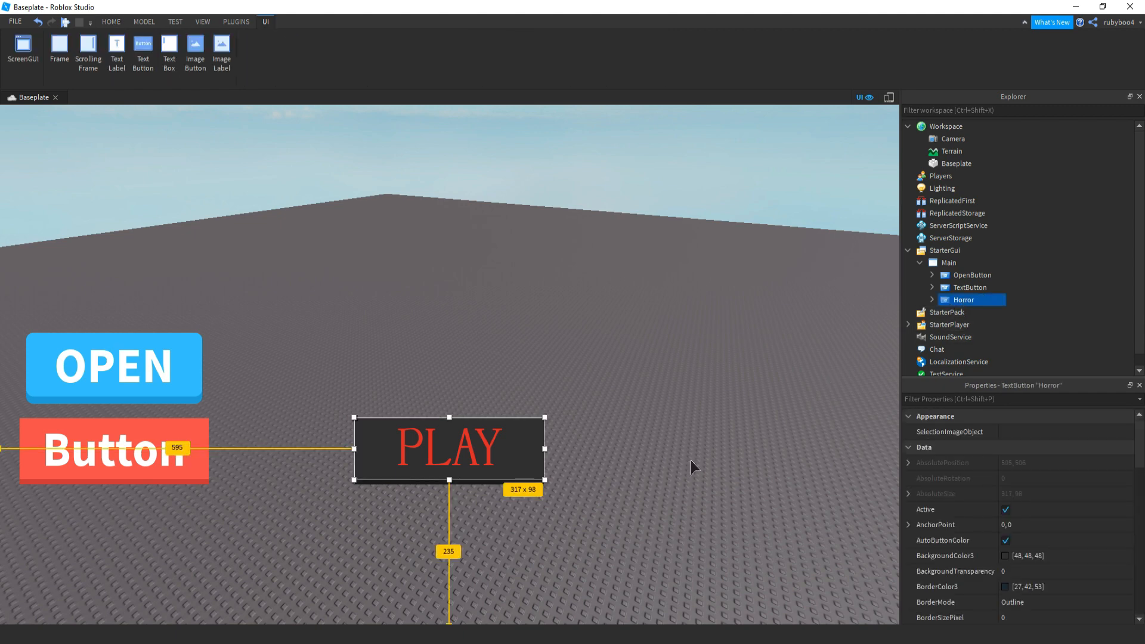
{"action": "left_click_drag", "start_coordinate": [506, 472], "coordinate": [182, 539]}
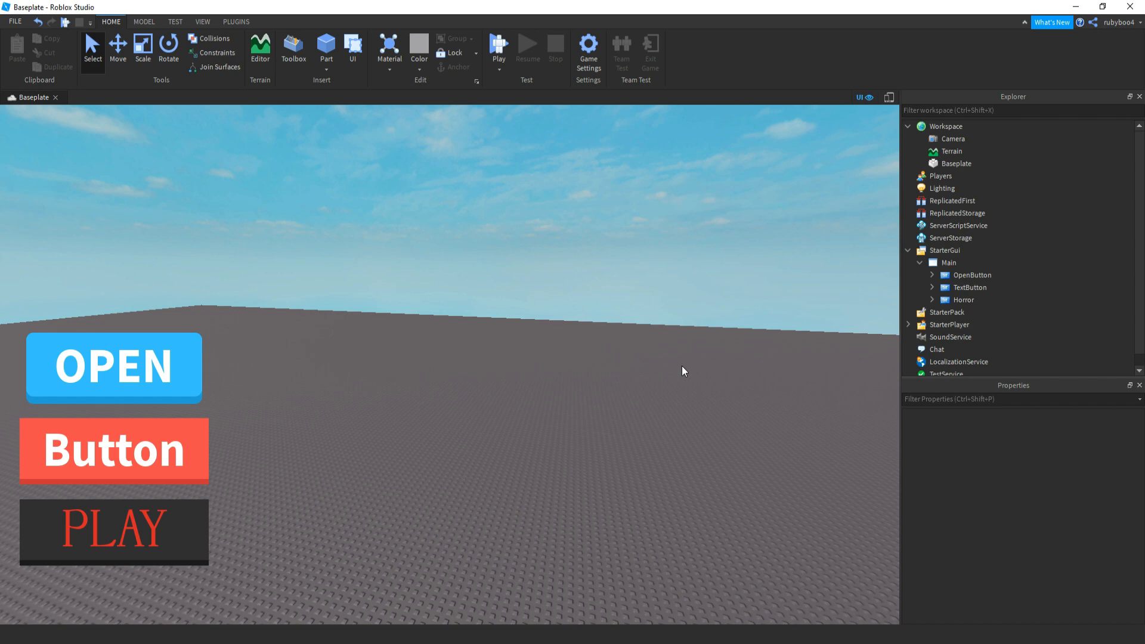
Insert a Frame into the Main ScreenGui, enlarge it to about 665 x 625 and place it near the middle of the viewport.
{"action": "right_click_drag", "start_coordinate": [585, 395], "coordinate": [504, 410]}
{"action": "left_click", "coordinate": [965, 262]}
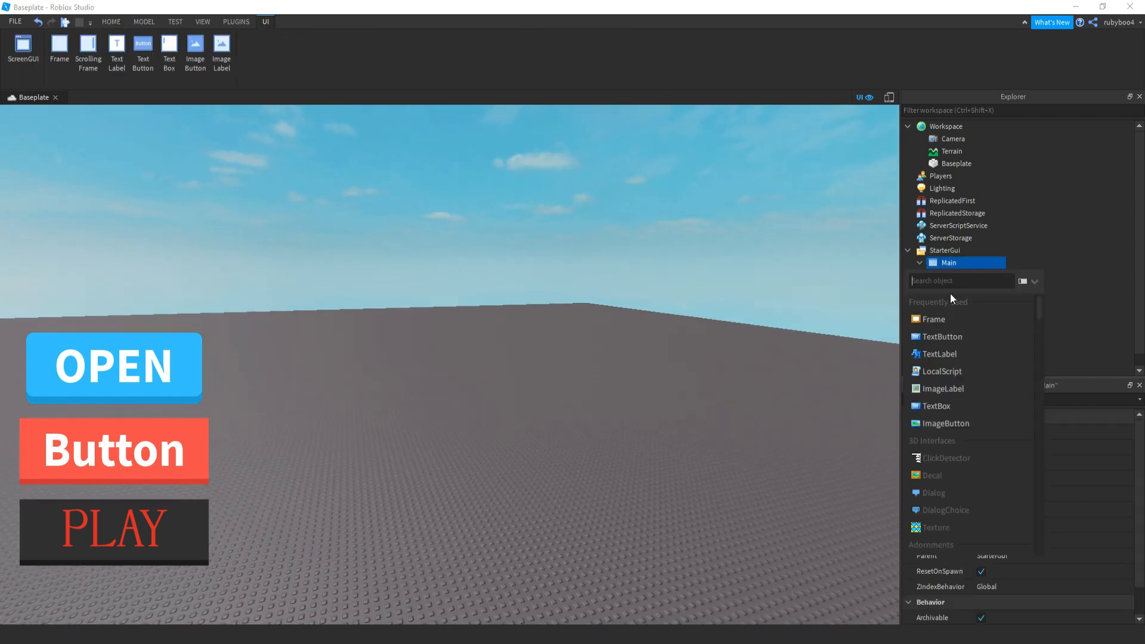
{"action": "left_click", "coordinate": [933, 320]}
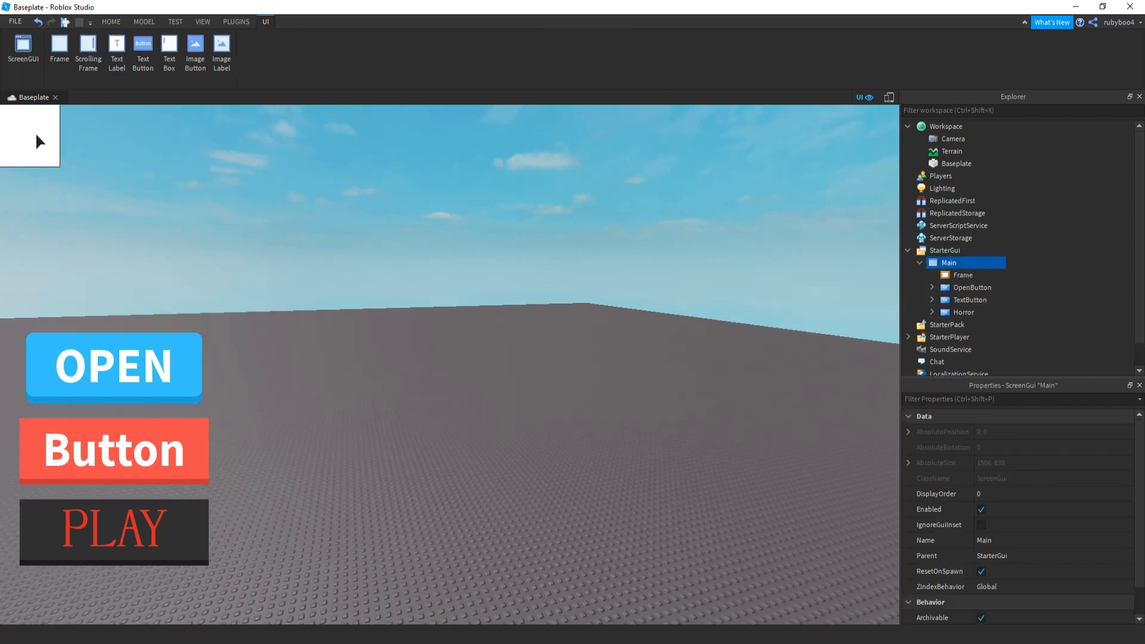
{"action": "left_click_drag", "start_coordinate": [34, 131], "coordinate": [693, 599]}
{"action": "left_click_drag", "start_coordinate": [633, 524], "coordinate": [641, 487]}
{"action": "left_click", "coordinate": [771, 493]}
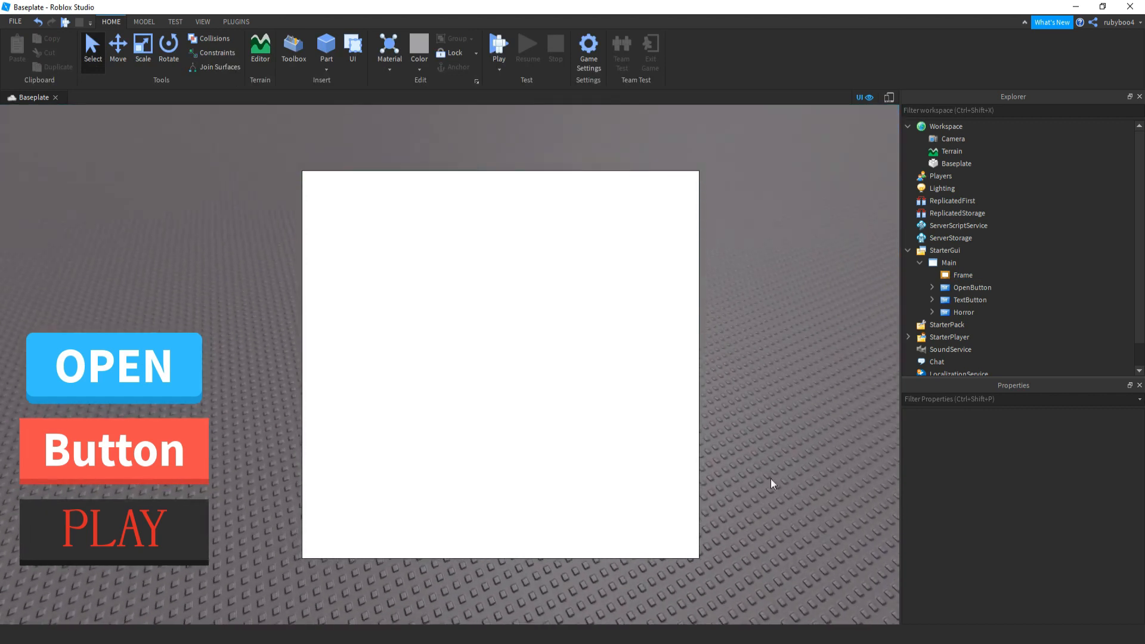
Round the large white Frame's corners with the Roundify plugin at size 12 with Global ZIndexBehavior enabled.
{"action": "left_click", "coordinate": [963, 276]}
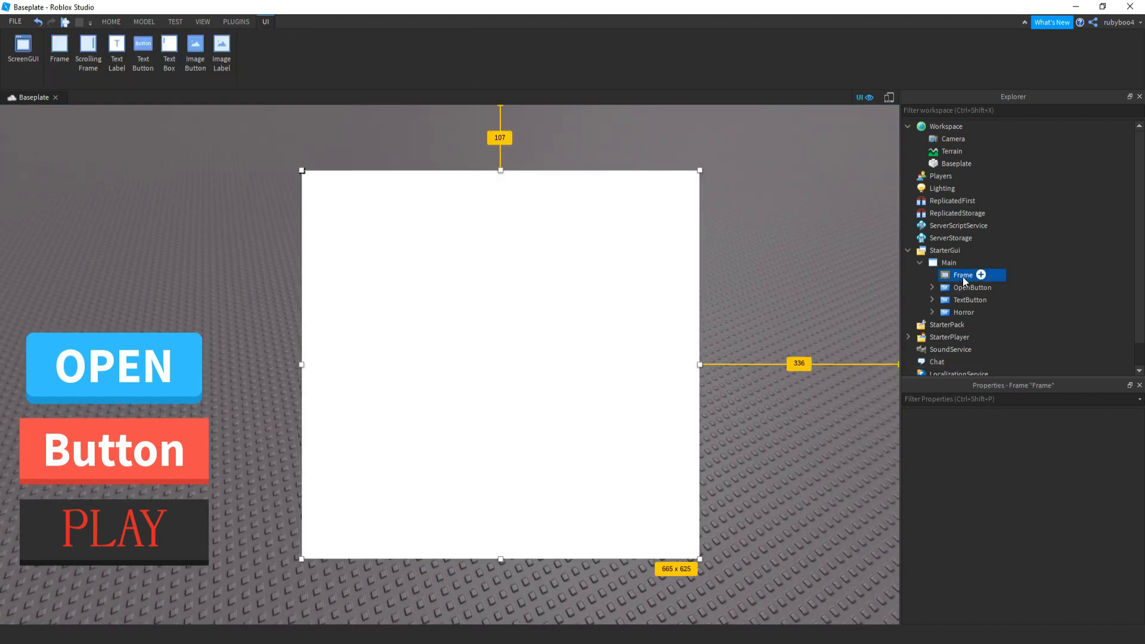
{"action": "left_click", "coordinate": [239, 22]}
{"action": "left_click", "coordinate": [513, 48]}
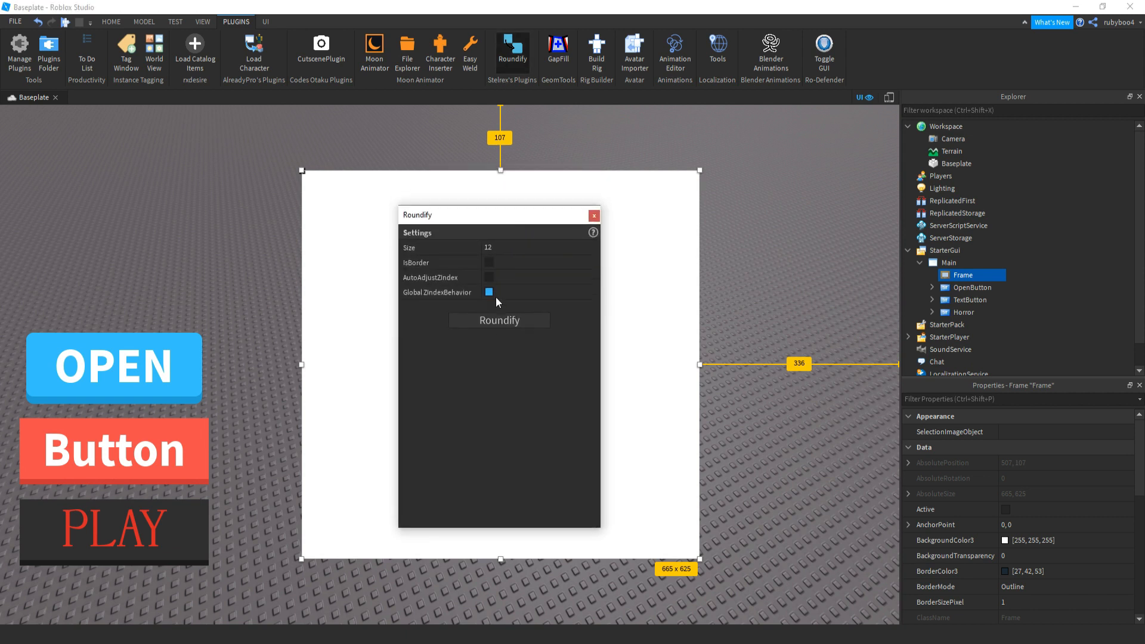
{"action": "left_click", "coordinate": [497, 325]}
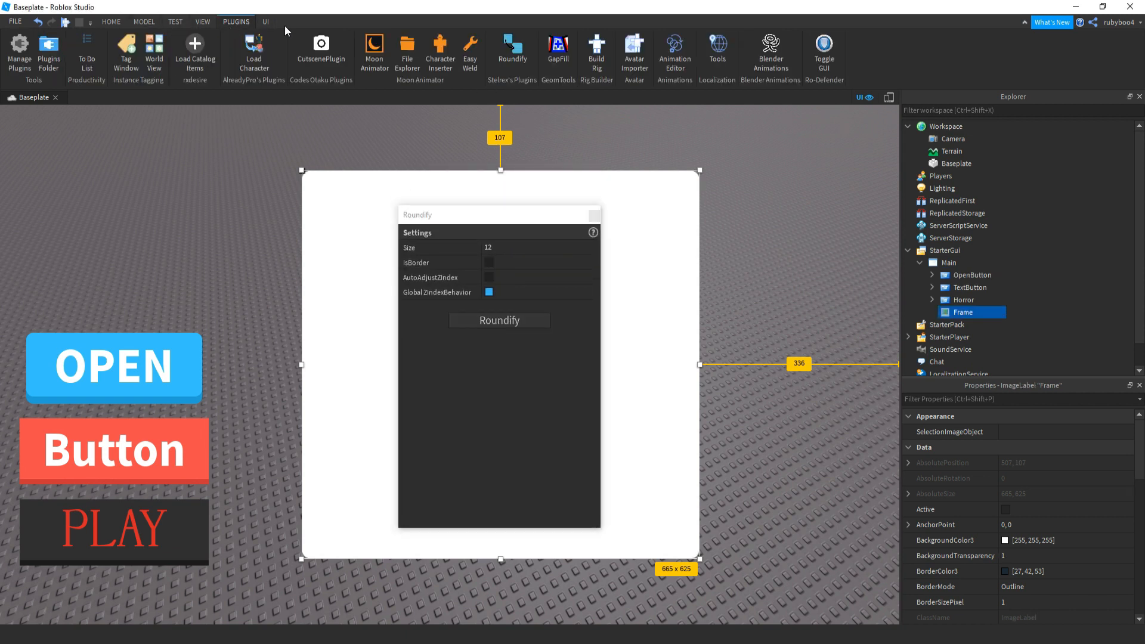
{"action": "left_click", "coordinate": [596, 216]}
{"action": "left_click", "coordinate": [731, 238]}
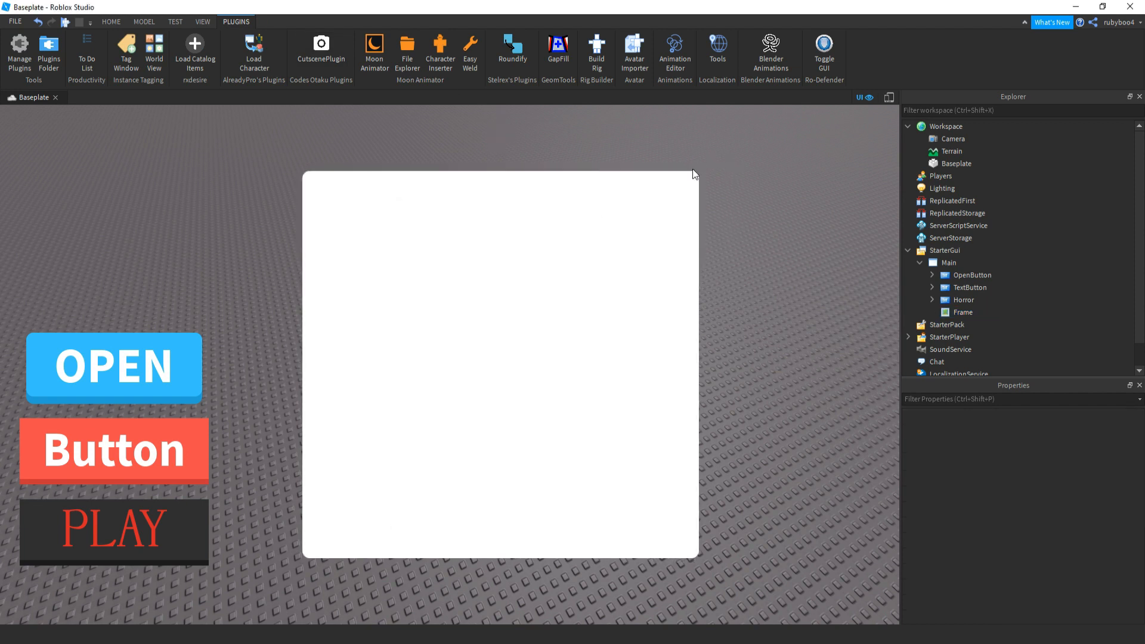
{"action": "left_click", "coordinate": [697, 318]}
{"action": "scroll", "coordinate": [986, 531], "scroll_direction": "down", "scroll_amount": 2}
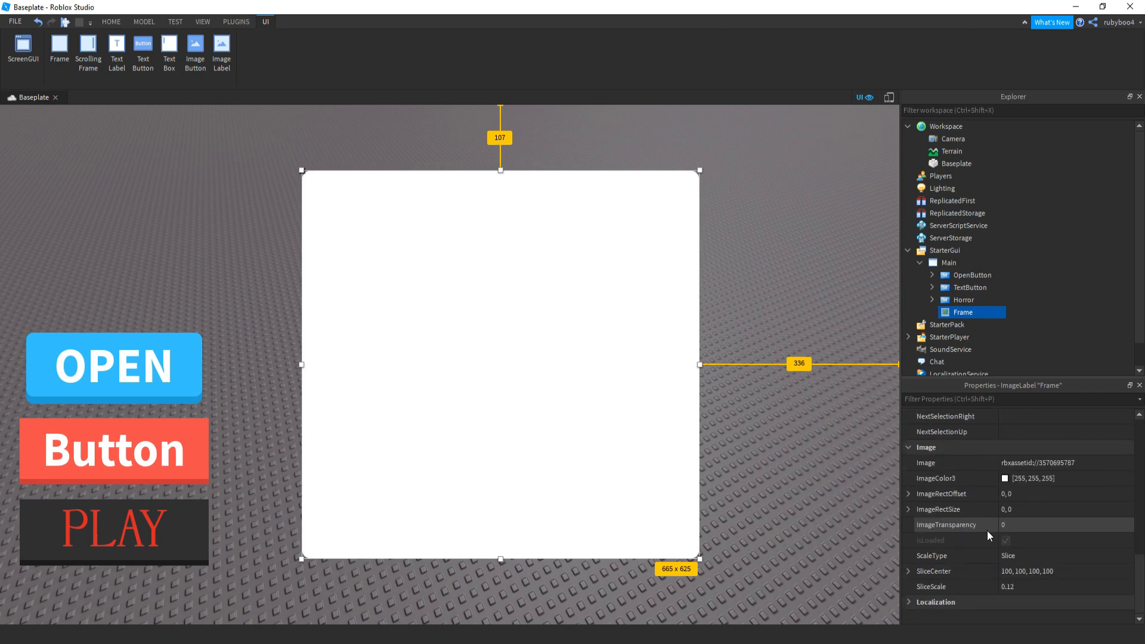
{"action": "left_click", "coordinate": [1005, 478]}
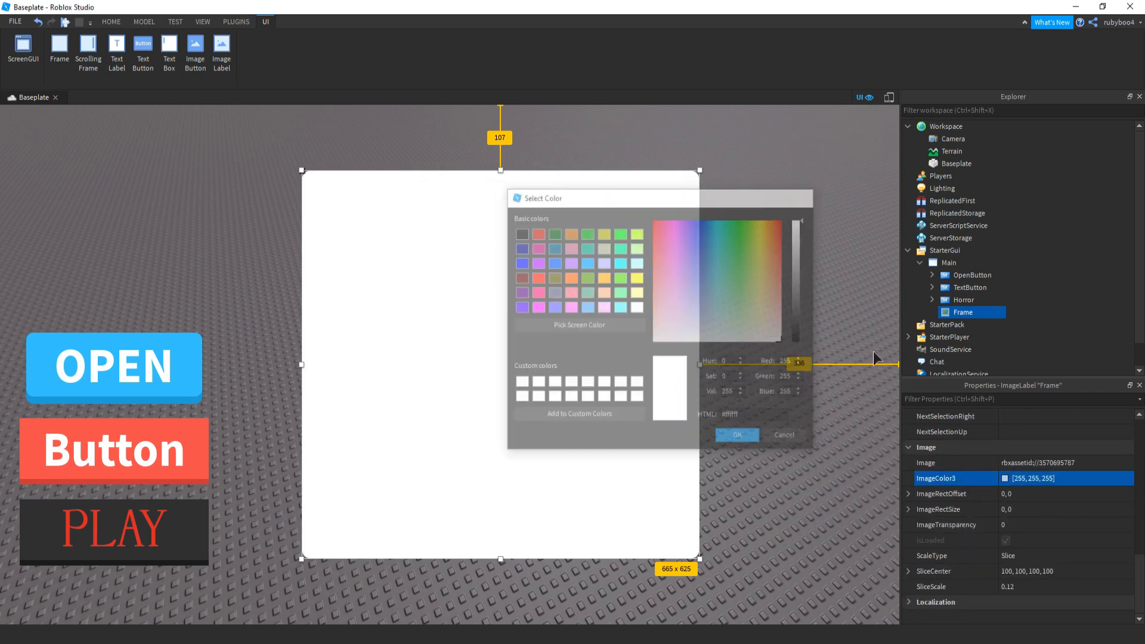
Copy the BackgroundColor3 value of the blue OpenButton.
{"action": "left_click", "coordinate": [995, 275]}
{"action": "scroll", "coordinate": [1029, 523], "scroll_direction": "down", "scroll_amount": 3}
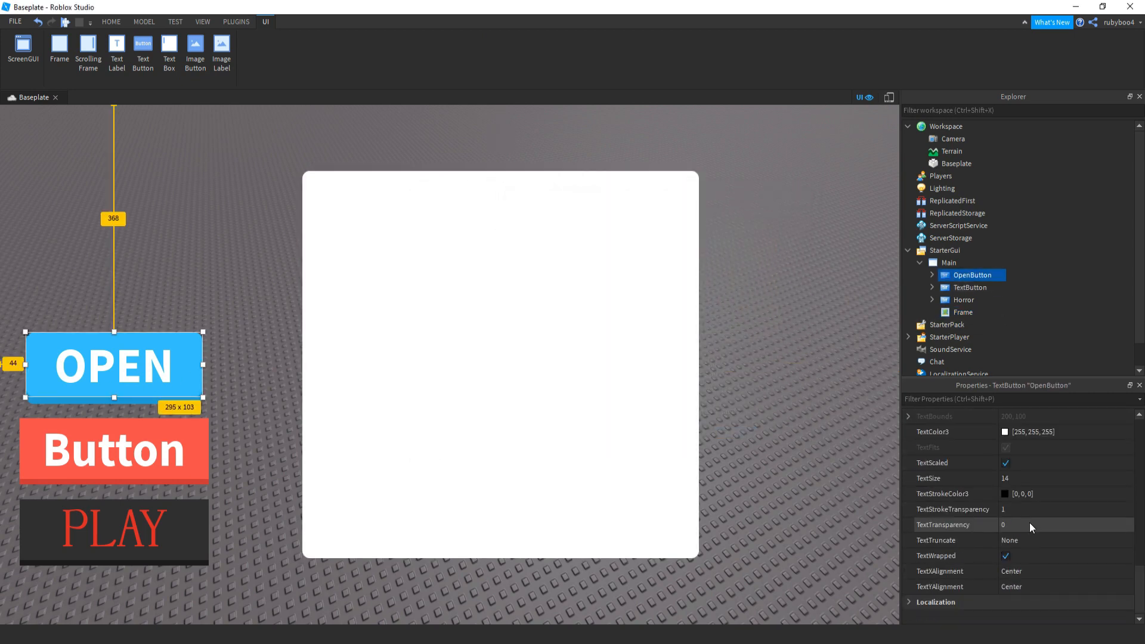
{"action": "scroll", "coordinate": [1014, 441], "scroll_direction": "up", "scroll_amount": 10}
{"action": "left_click", "coordinate": [1026, 509]}
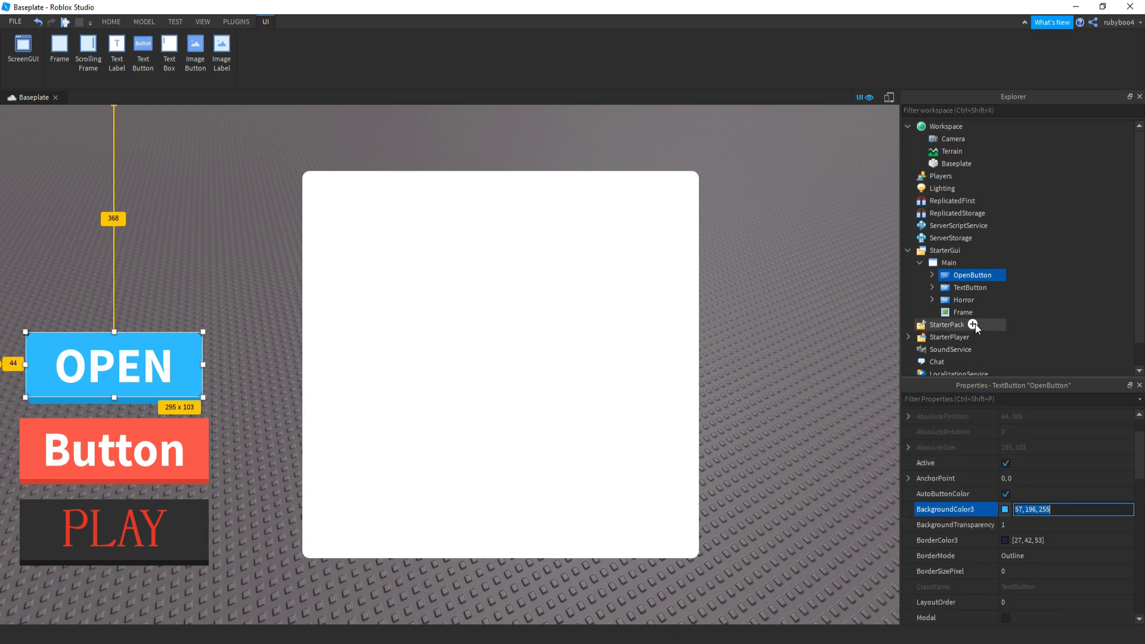
{"action": "left_click", "coordinate": [962, 325]}
Set the rounded Frame's ImageColor3 to the OpenButton's blue, 57, 196, 255.
{"action": "left_click", "coordinate": [964, 312]}
{"action": "scroll", "coordinate": [1038, 519], "scroll_direction": "down", "scroll_amount": 10}
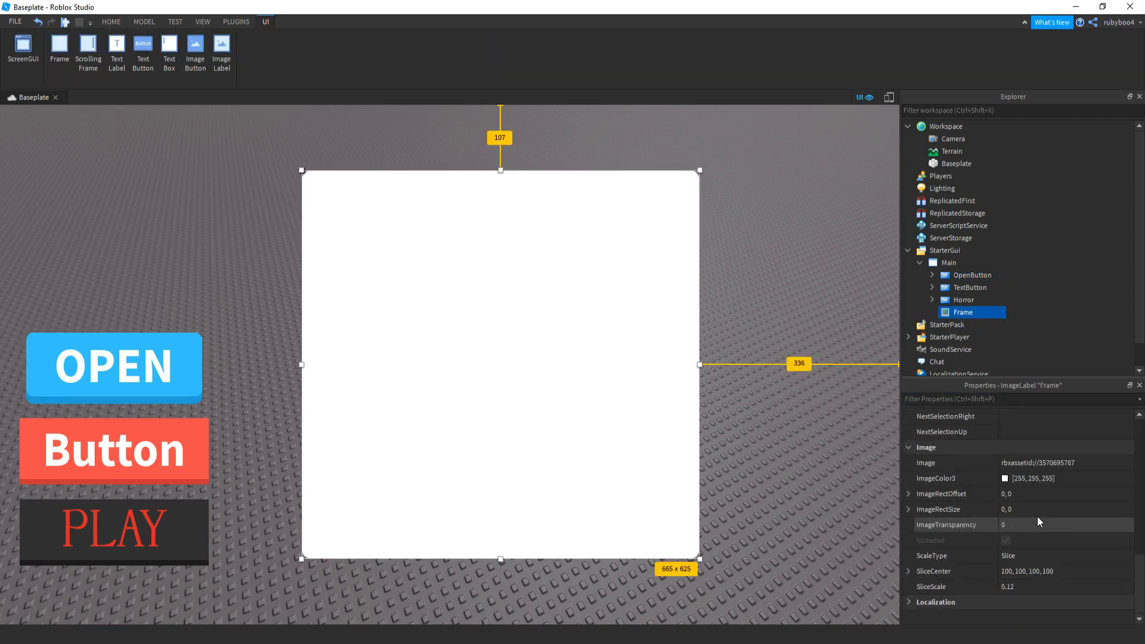
{"action": "left_click", "coordinate": [1065, 478]}
{"action": "type", "text": "57, 196, 255"}
{"action": "key", "text": "Return"}
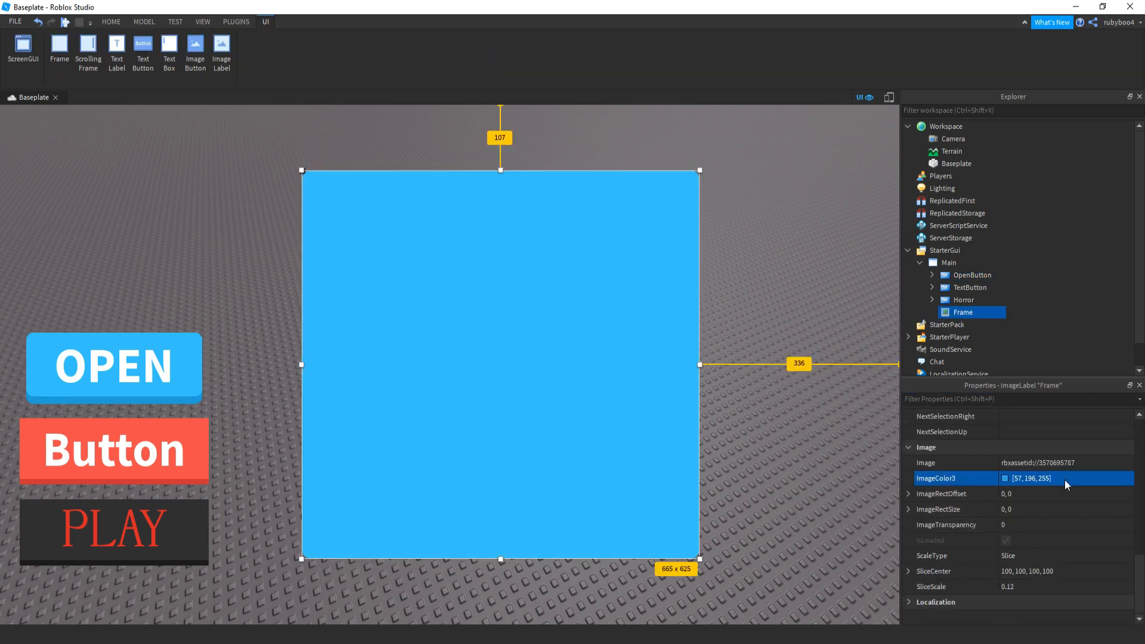
{"action": "left_click", "coordinate": [796, 398]}
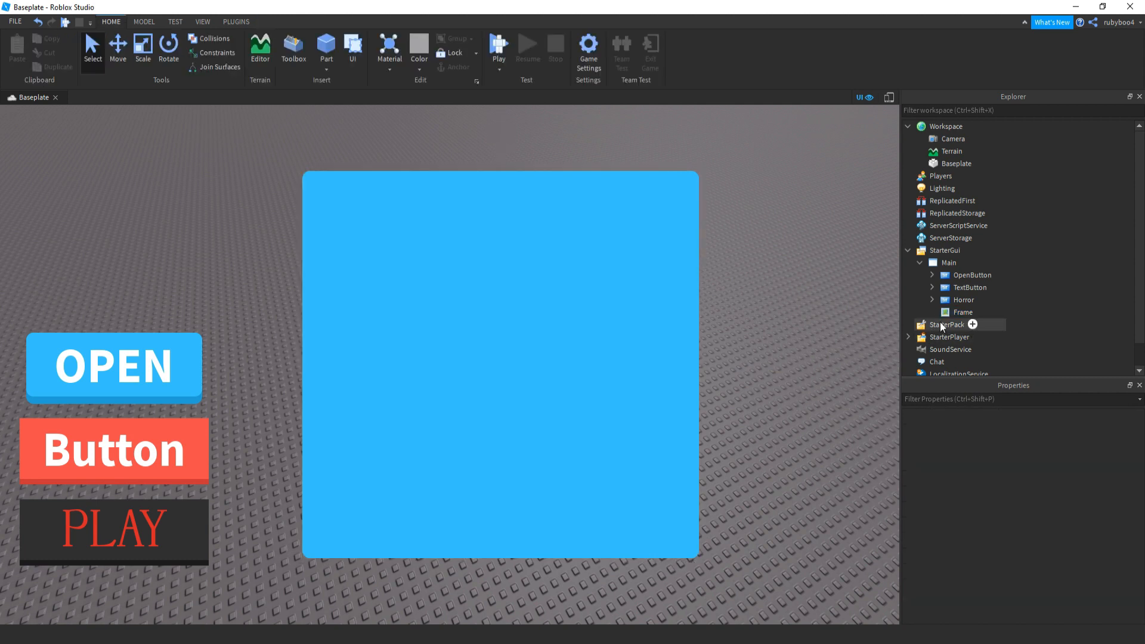
Duplicate the large blue Frame and nest the copy inside the original Frame.
{"action": "left_click", "coordinate": [962, 313]}
{"action": "key", "text": "ctrl+d"}
{"action": "left_click_drag", "start_coordinate": [949, 327], "coordinate": [955, 312]}
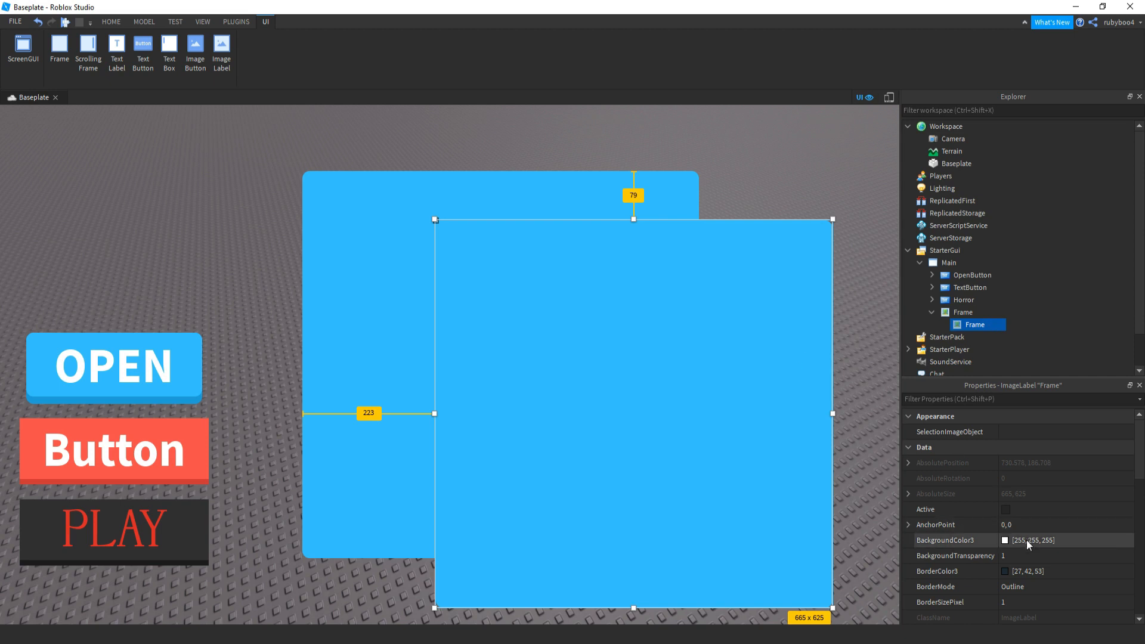
Set the nested Frame's Position to 0,0,0,0 so it aligns with its parent's corner.
{"action": "scroll", "coordinate": [1027, 540], "scroll_direction": "down", "scroll_amount": 5}
{"action": "left_click", "coordinate": [1055, 447]}
{"action": "type", "text": "0,0,0,0"}
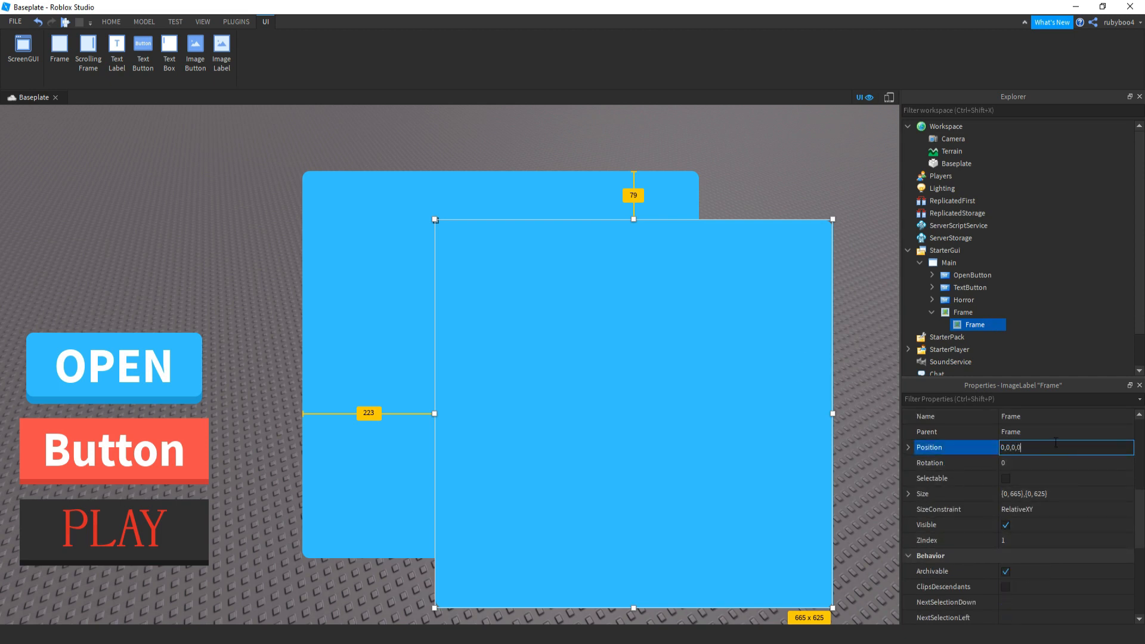
{"action": "key", "text": "Return"}
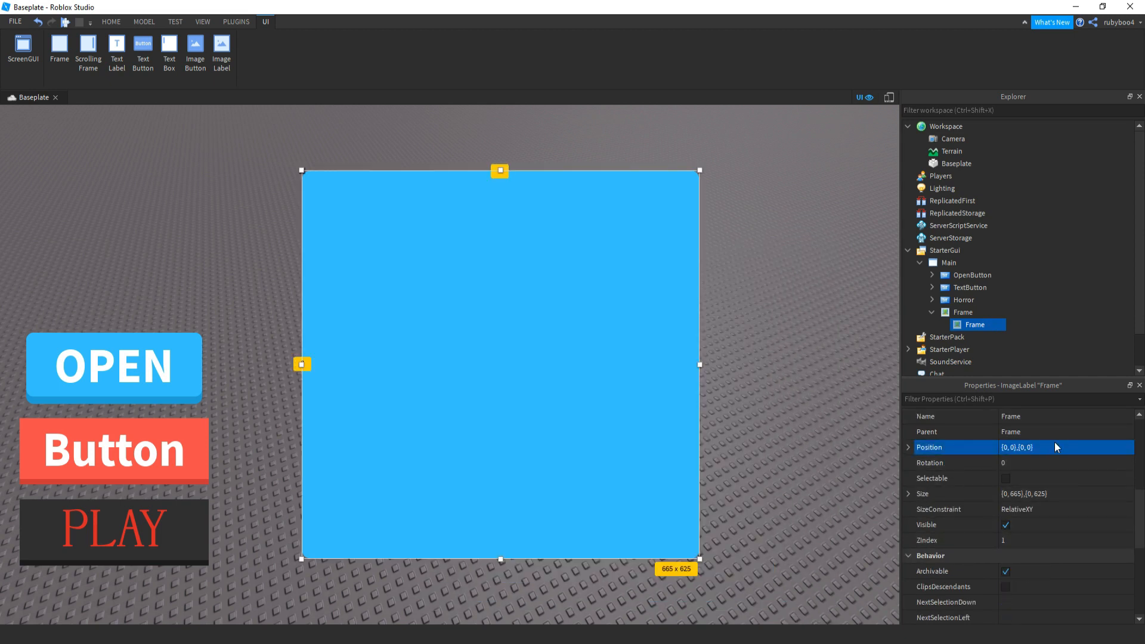
Try vertical Position scales of 0.2 and 0.1 for the nested Frame.
{"action": "left_click", "coordinate": [1022, 447]}
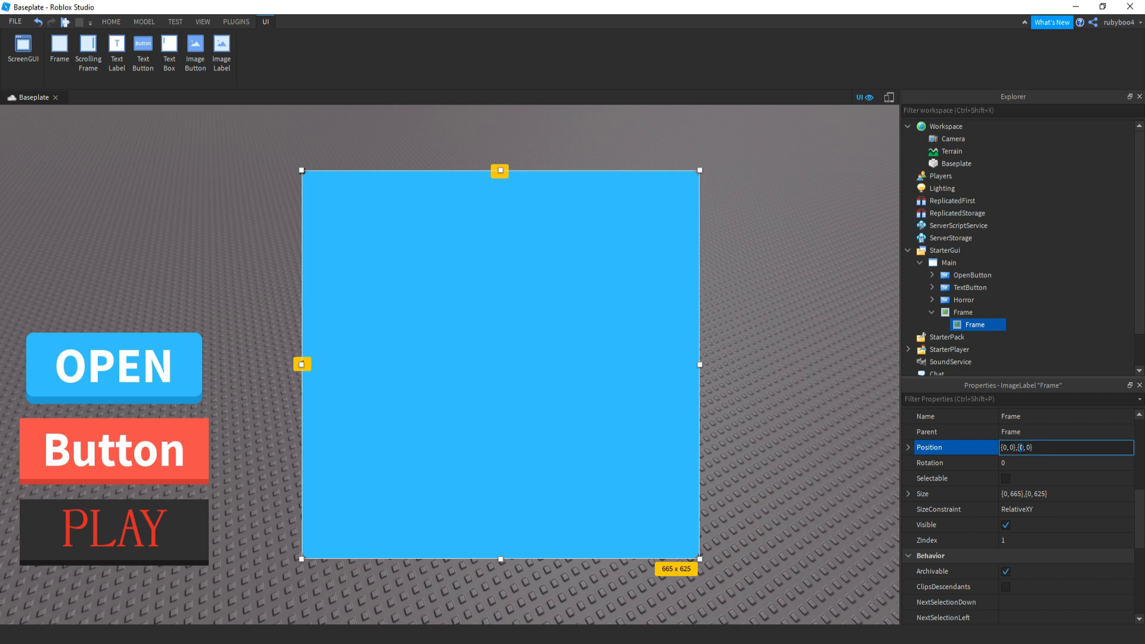
{"action": "double_click", "coordinate": [1022, 447]}
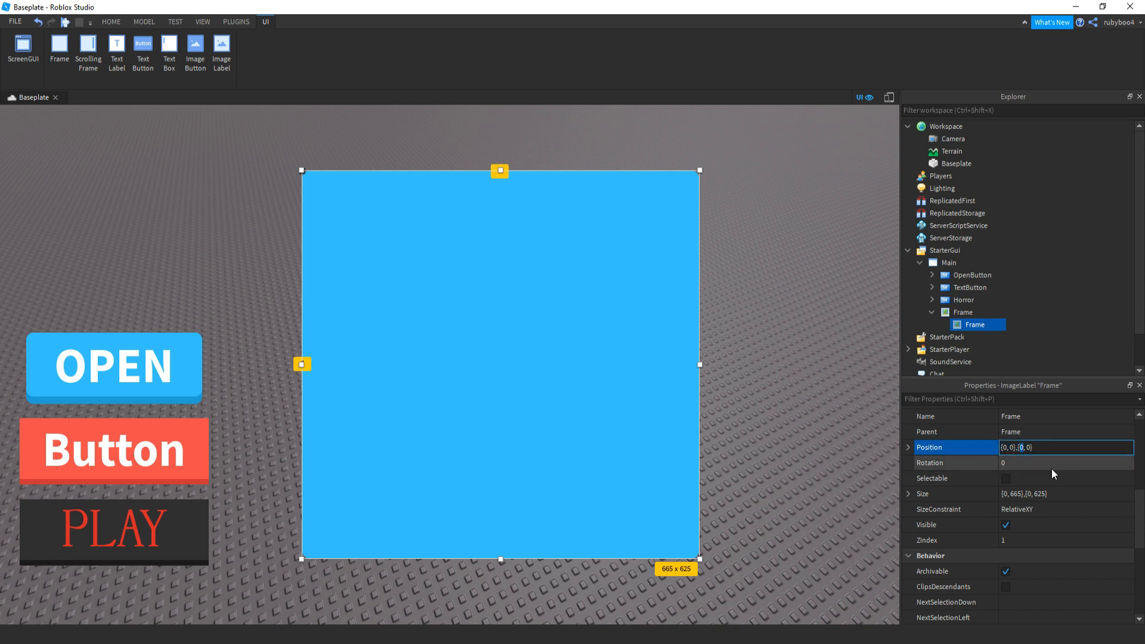
{"action": "type", "text": "0.2"}
{"action": "key", "text": "Return"}
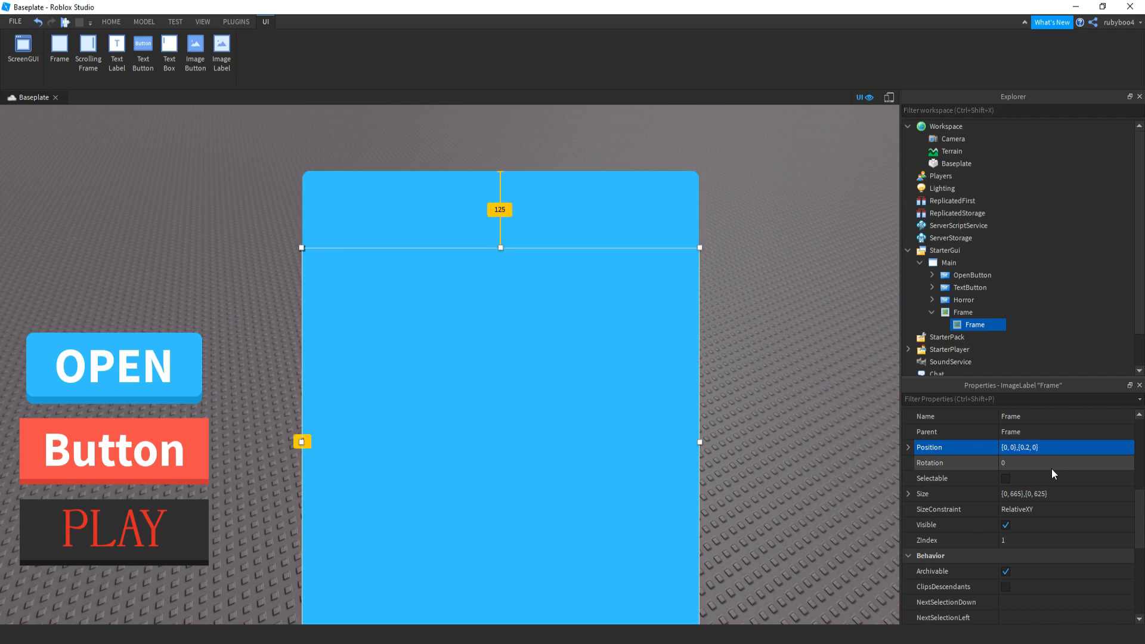
{"action": "left_click", "coordinate": [1003, 447]}
{"action": "key", "text": "BackSpace"}
{"action": "type", "text": "1"}
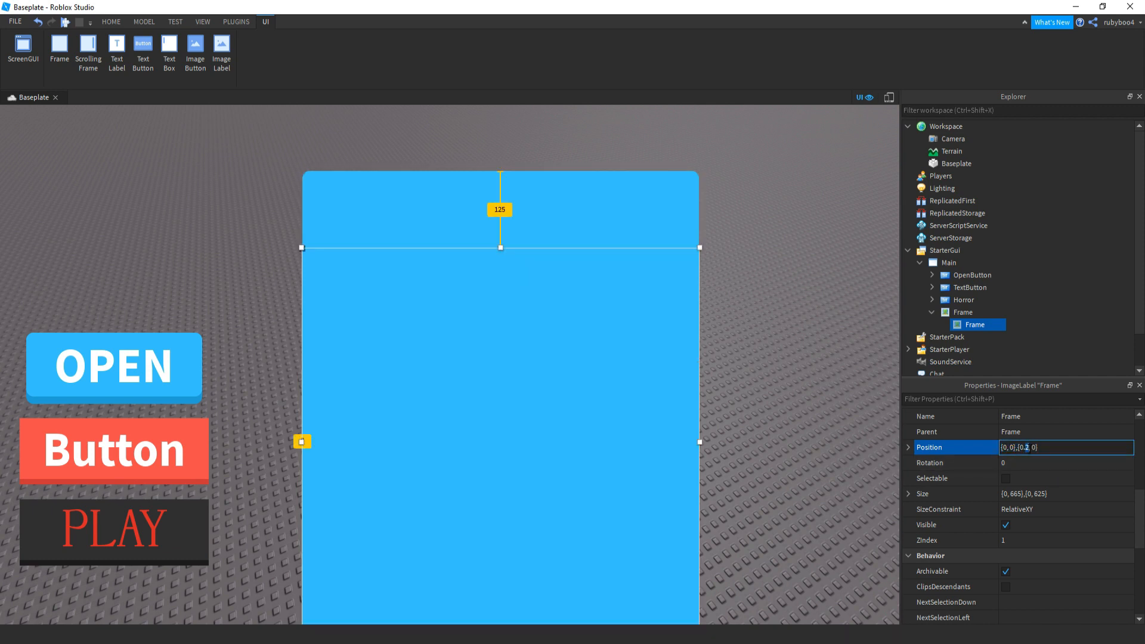
{"action": "key", "text": "Return"}
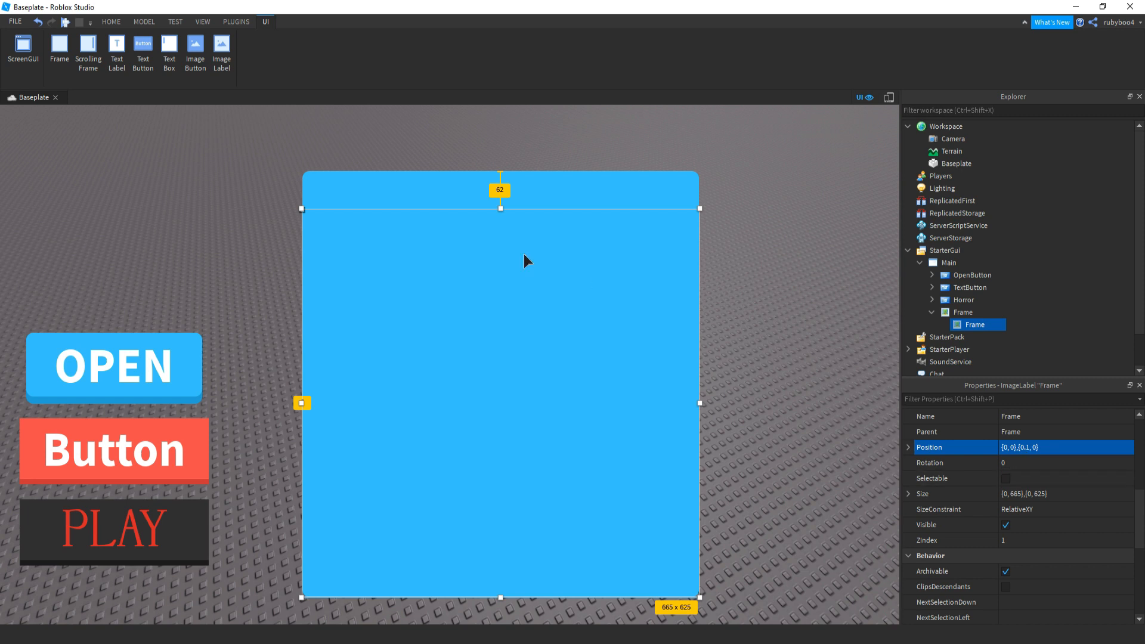
Set the parent Frame's ZIndex to 2 so it draws above the nested copy.
{"action": "left_click", "coordinate": [962, 314]}
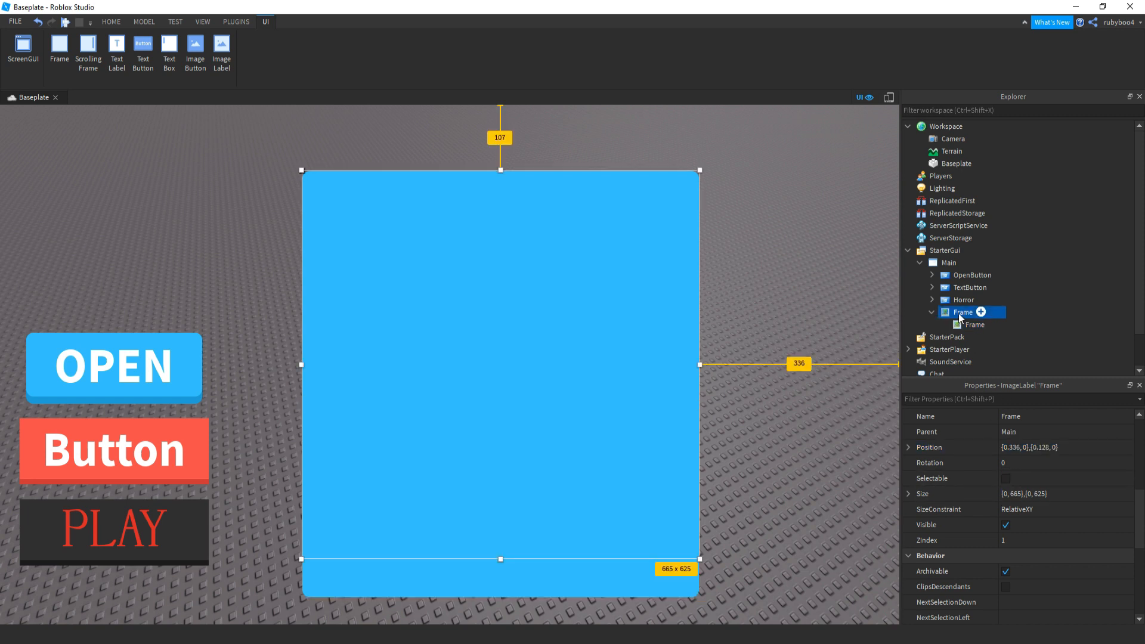
{"action": "left_click", "coordinate": [1004, 540]}
{"action": "type", "text": "2"}
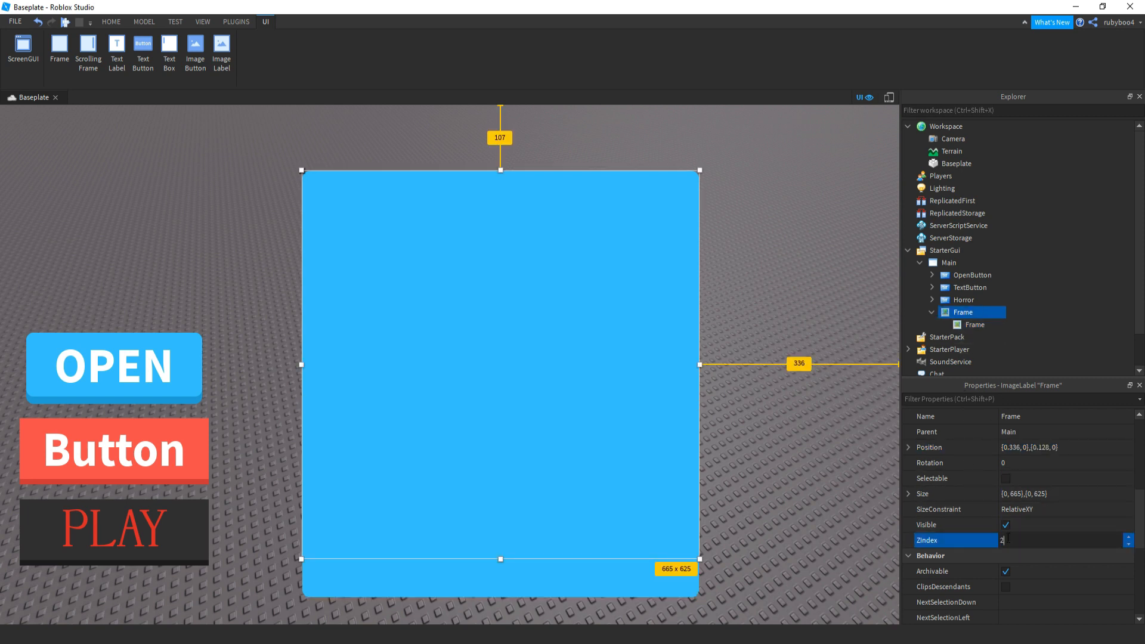
{"action": "key", "text": "Return"}
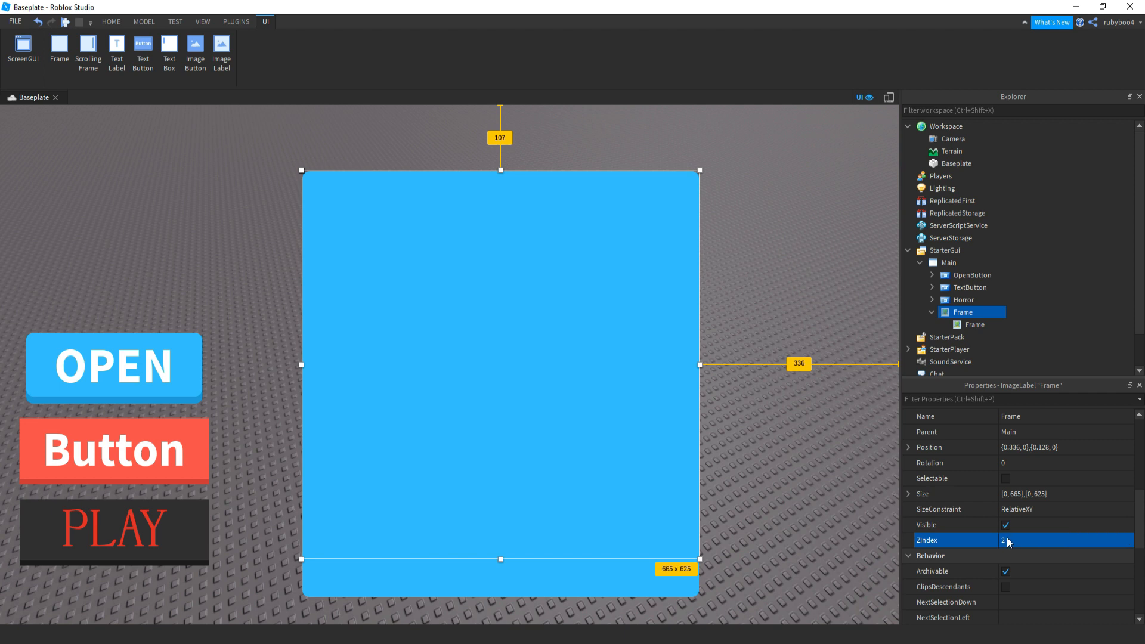
Set the nested Frame's Position to {0, 0},{0.05, 0} and check the offset against its parent.
{"action": "left_click", "coordinate": [964, 323]}
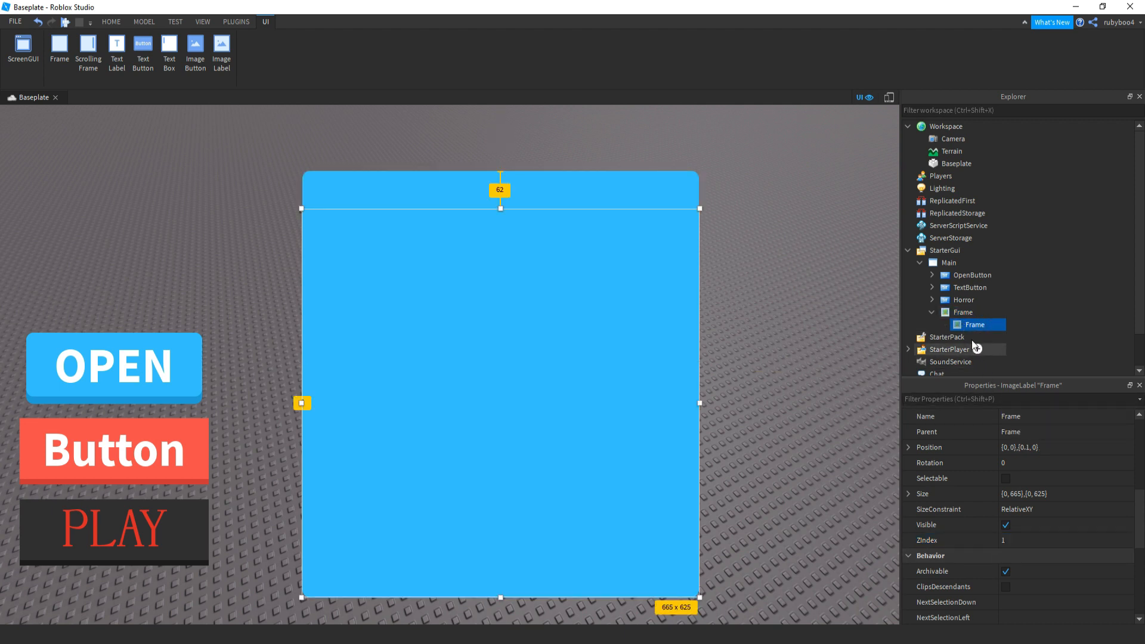
{"action": "left_click", "coordinate": [1019, 447]}
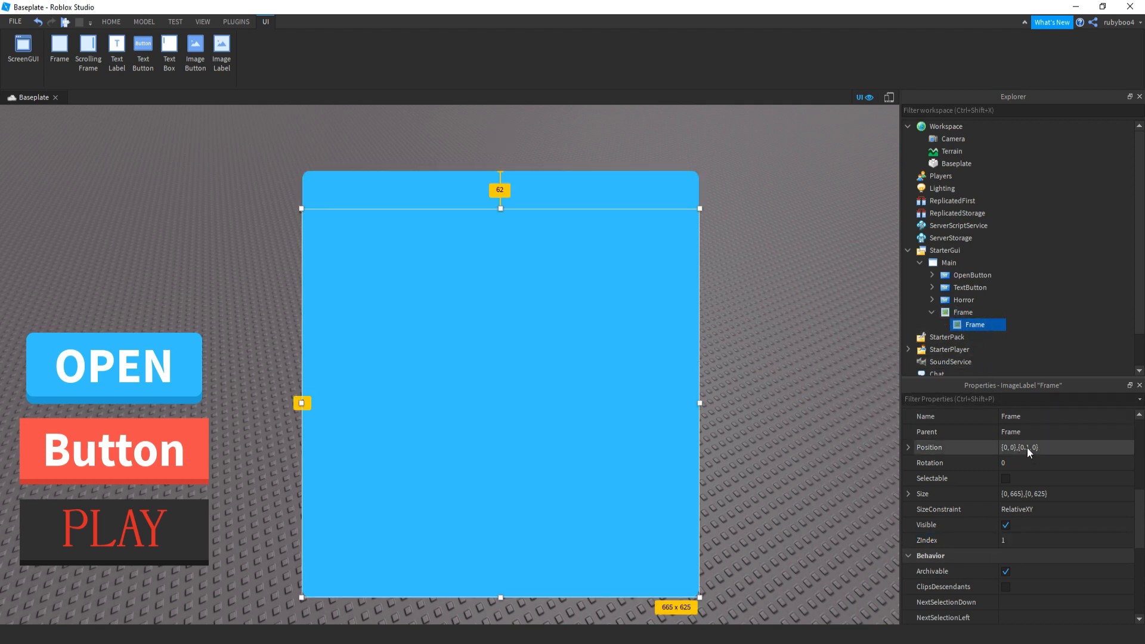
{"action": "double_click", "coordinate": [1027, 447]}
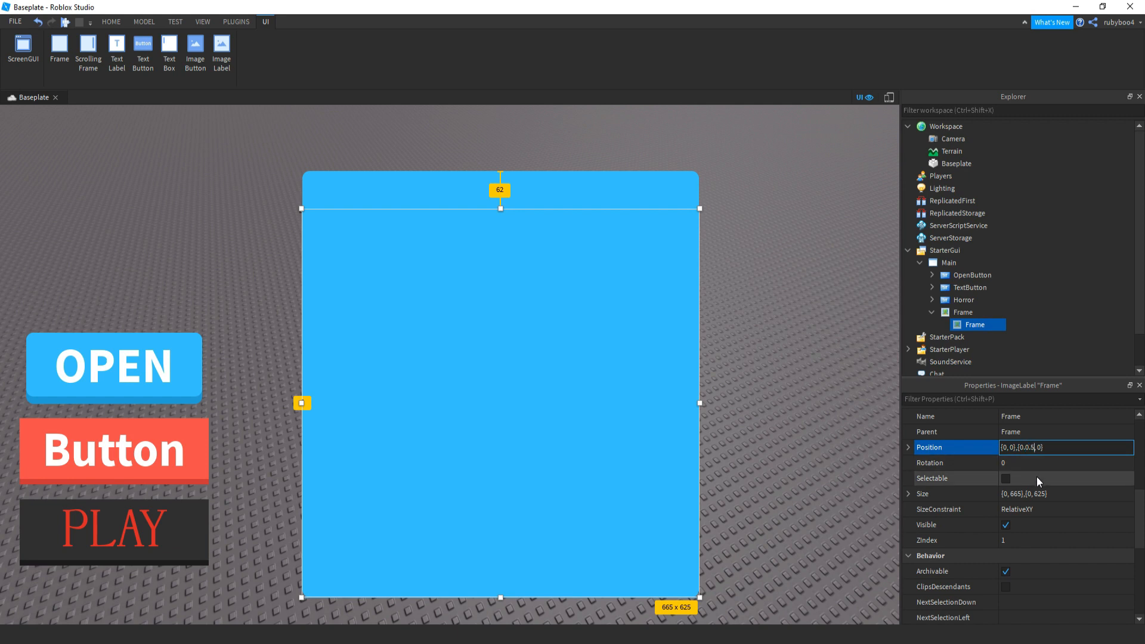
{"action": "key", "text": "Return"}
{"action": "left_click", "coordinate": [963, 314]}
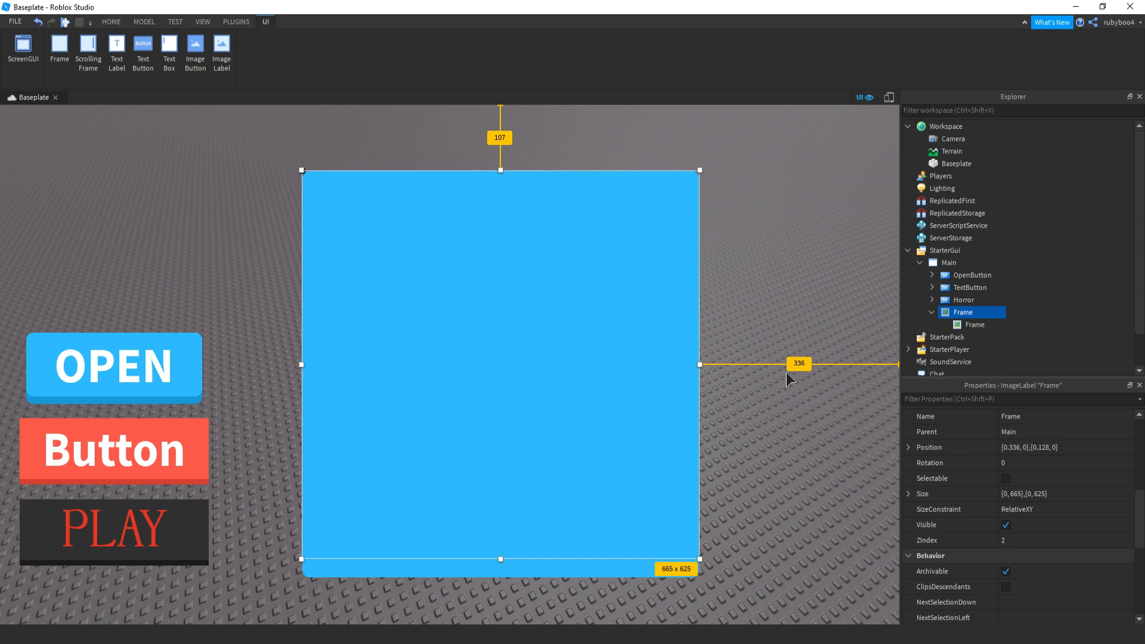
{"action": "left_click", "coordinate": [973, 326]}
{"action": "left_click", "coordinate": [960, 316]}
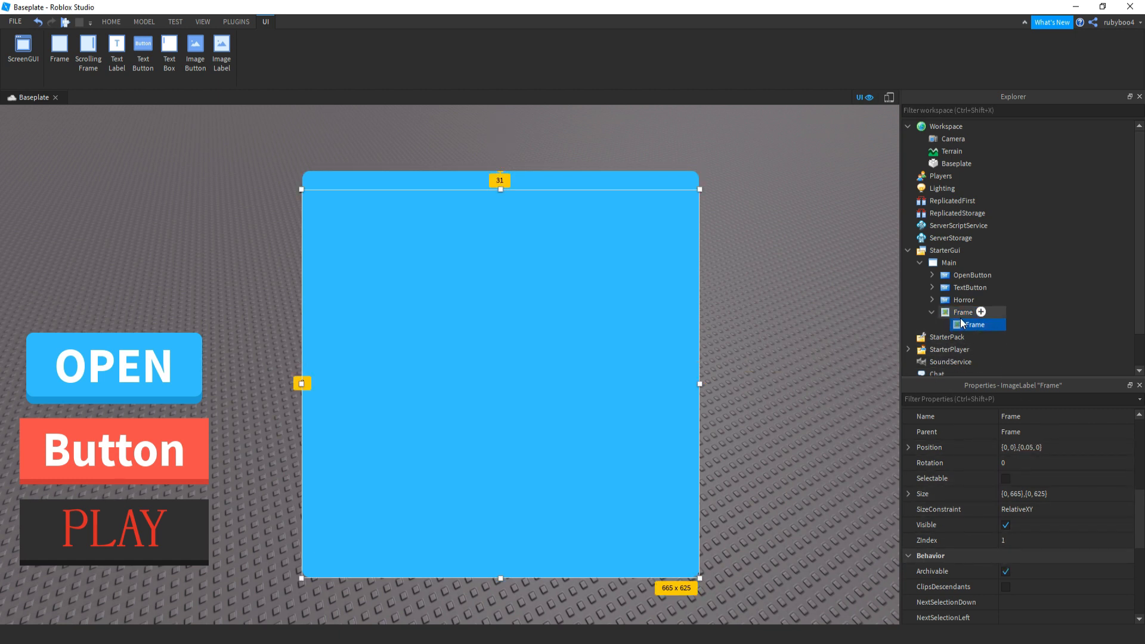
{"action": "left_click", "coordinate": [320, 185]}
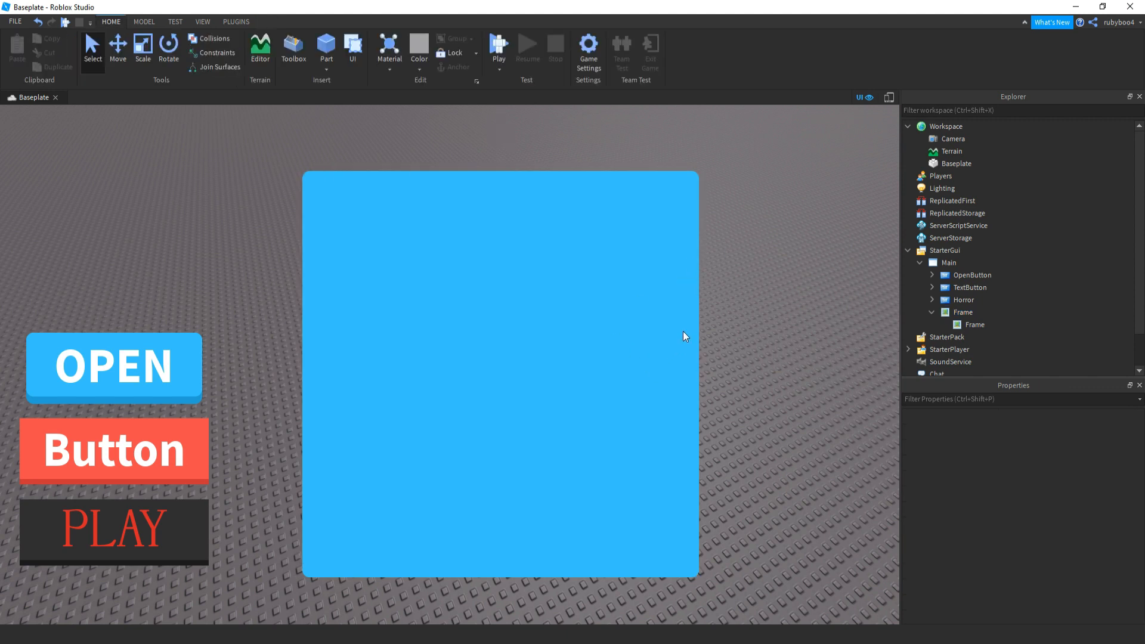
Set the nested Frame's ImageColor3 to a darker blue, 36, 150, 226.
{"action": "left_click", "coordinate": [976, 325]}
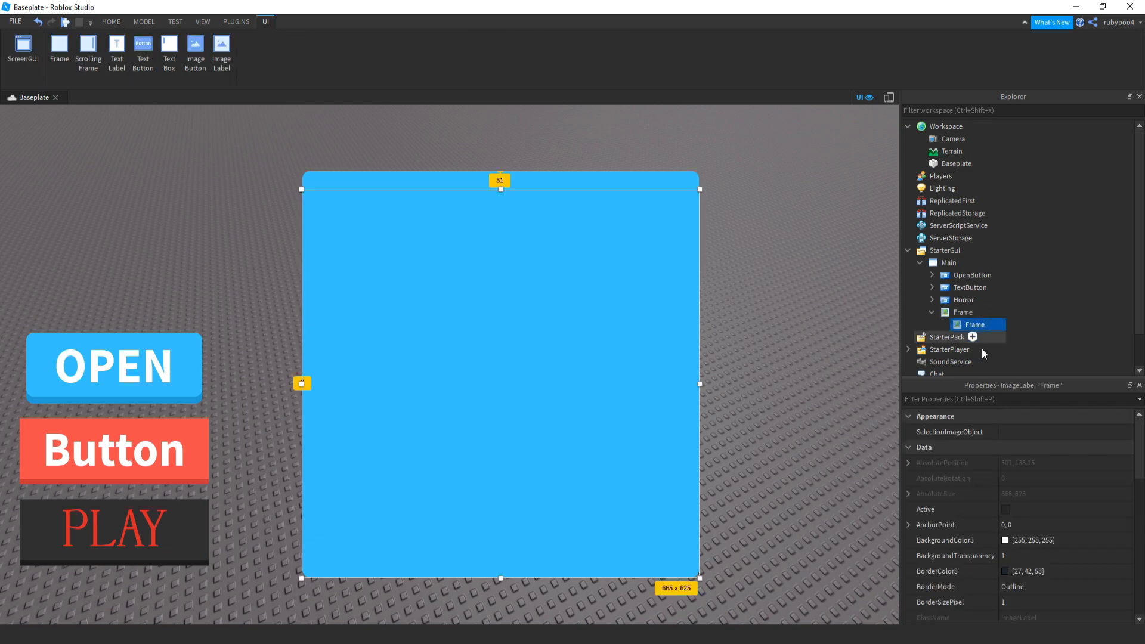
{"action": "scroll", "coordinate": [1089, 492], "scroll_direction": "down", "scroll_amount": 5}
{"action": "left_click", "coordinate": [1068, 476]}
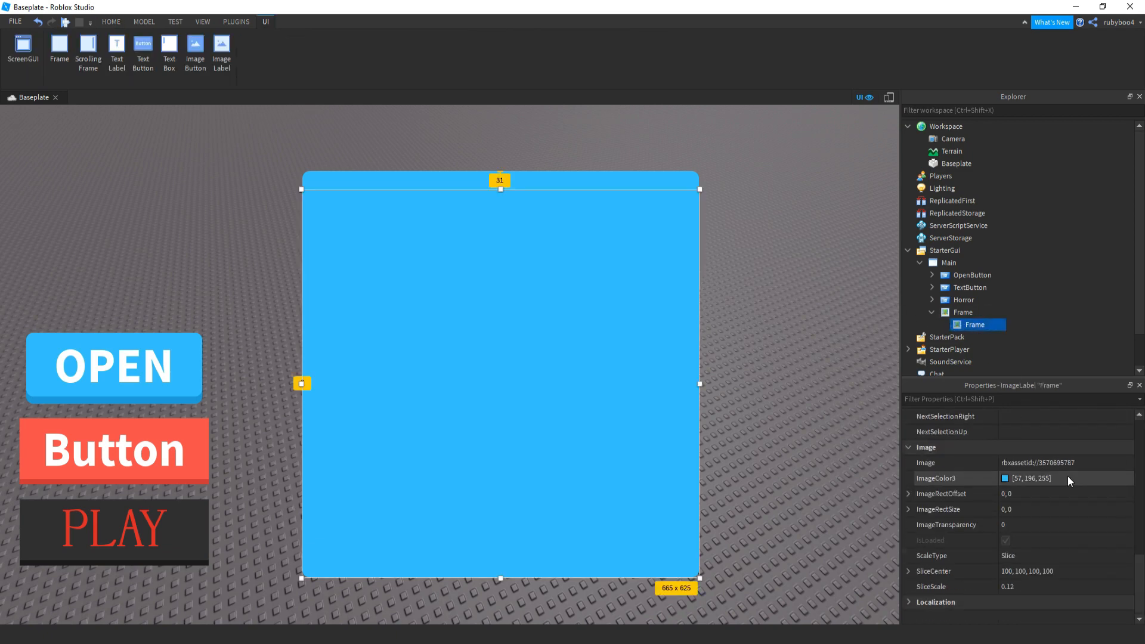
{"action": "left_click", "coordinate": [1006, 478]}
{"action": "left_click_drag", "start_coordinate": [659, 202], "coordinate": [790, 165]}
{"action": "left_click", "coordinate": [753, 203]}
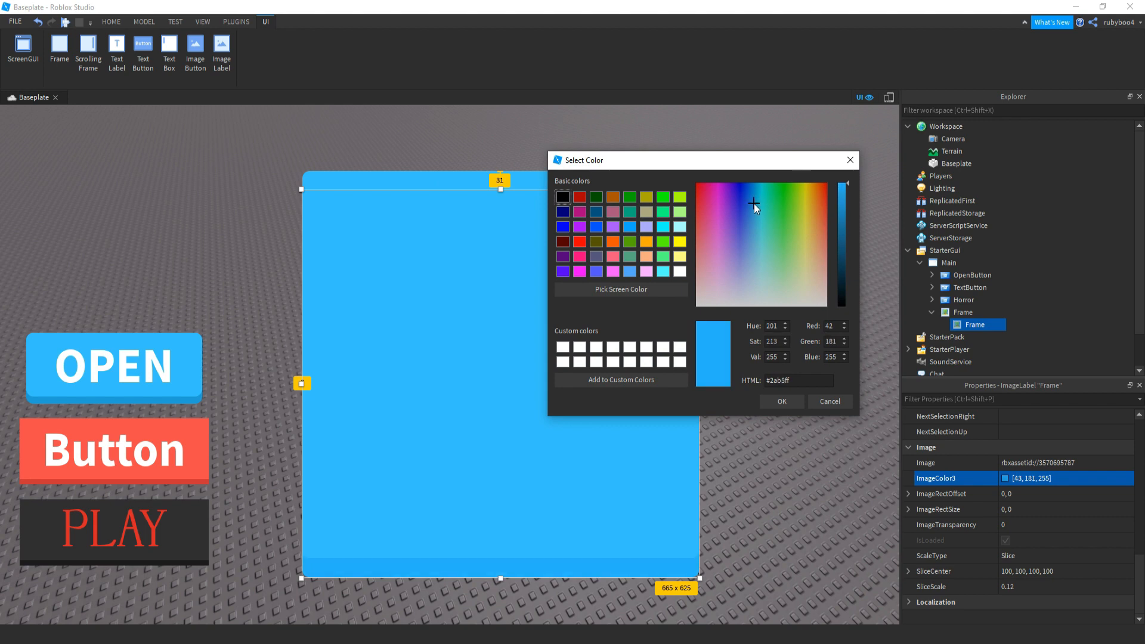
{"action": "left_click_drag", "start_coordinate": [845, 191], "coordinate": [843, 198]}
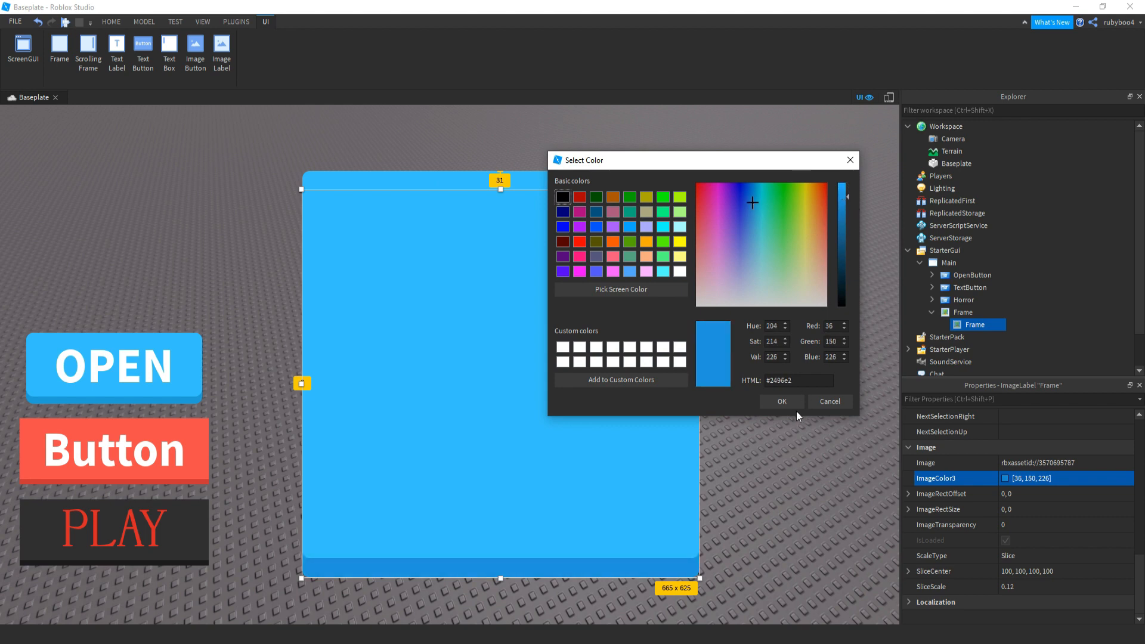
{"action": "left_click", "coordinate": [786, 403]}
Shorten the nested Frame from its lower edge to about 665 x 612 for a thinner shadow strip.
{"action": "left_click_drag", "start_coordinate": [500, 578], "coordinate": [500, 571]}
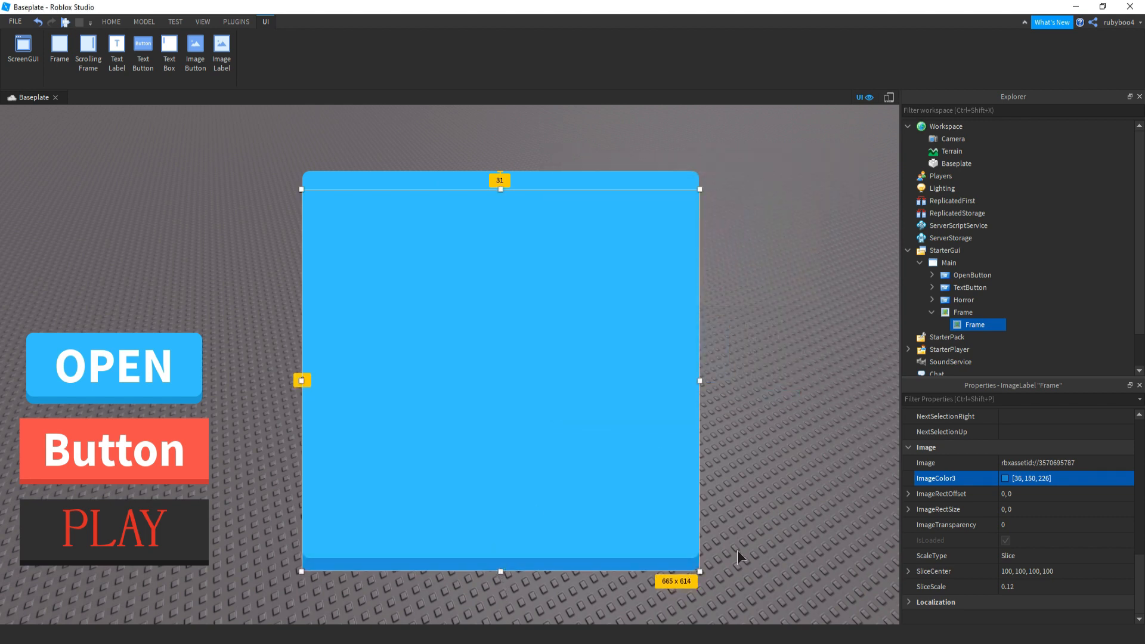
{"action": "left_click", "coordinate": [737, 550]}
{"action": "left_click", "coordinate": [996, 324]}
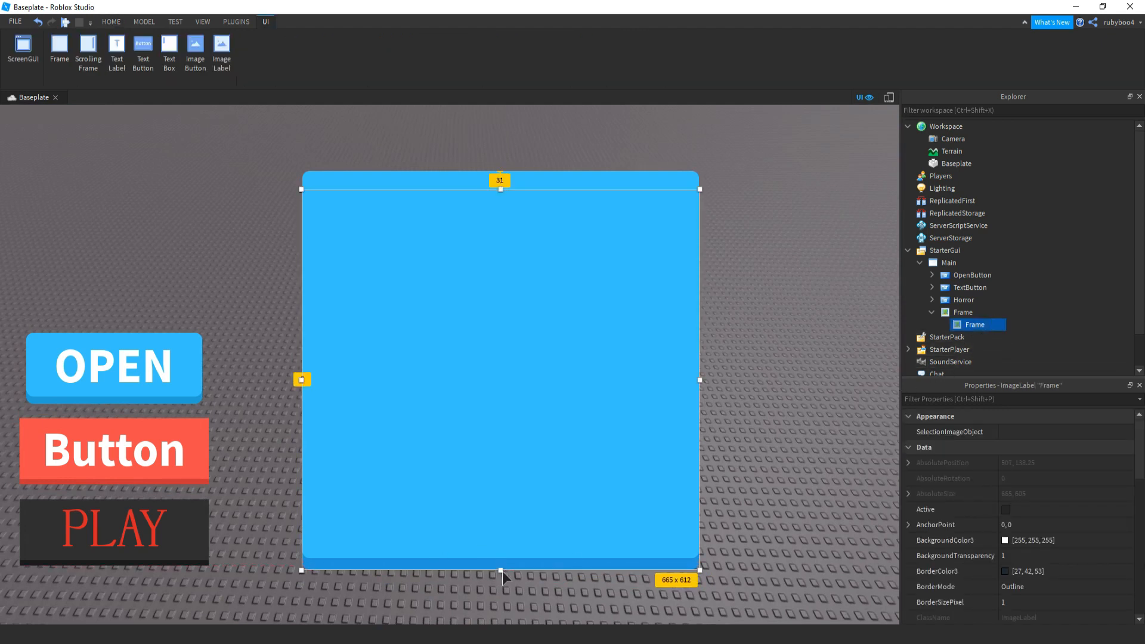
{"action": "left_click", "coordinate": [721, 524]}
{"action": "right_click_drag", "start_coordinate": [715, 482], "coordinate": [742, 475]}
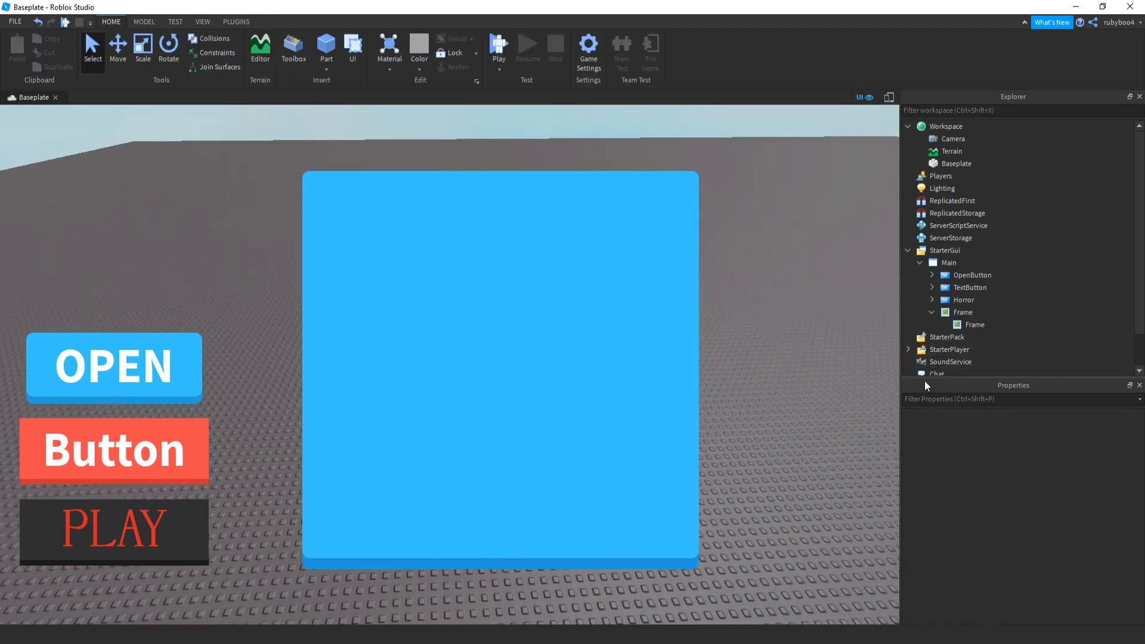
Insert a TextLabel into the parent Frame and enlarge it to 665 x 115 across the Frame's upper edge.
{"action": "left_click", "coordinate": [982, 312]}
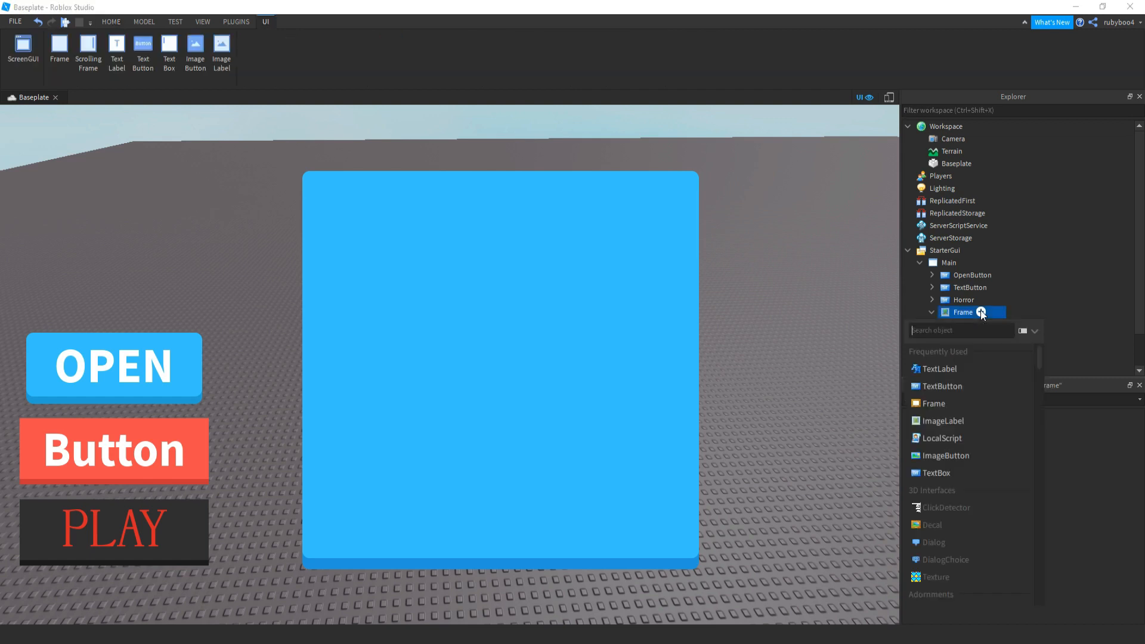
{"action": "left_click", "coordinate": [940, 369]}
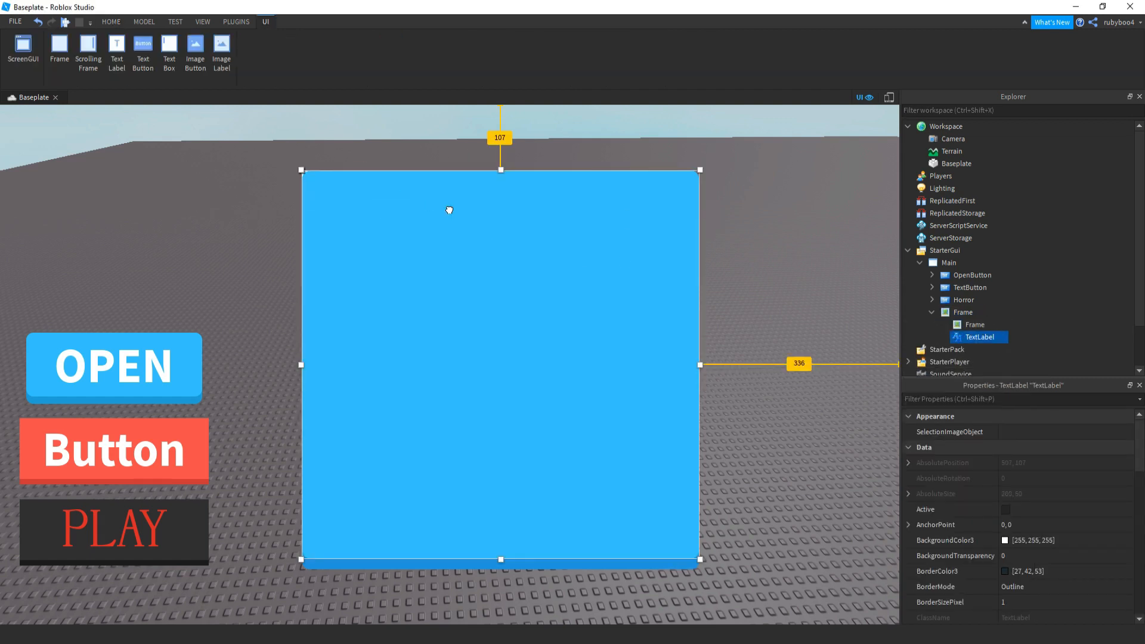
{"action": "left_click_drag", "start_coordinate": [449, 210], "coordinate": [483, 218]}
{"action": "key", "text": "ctrl+z"}
{"action": "left_click", "coordinate": [962, 338]}
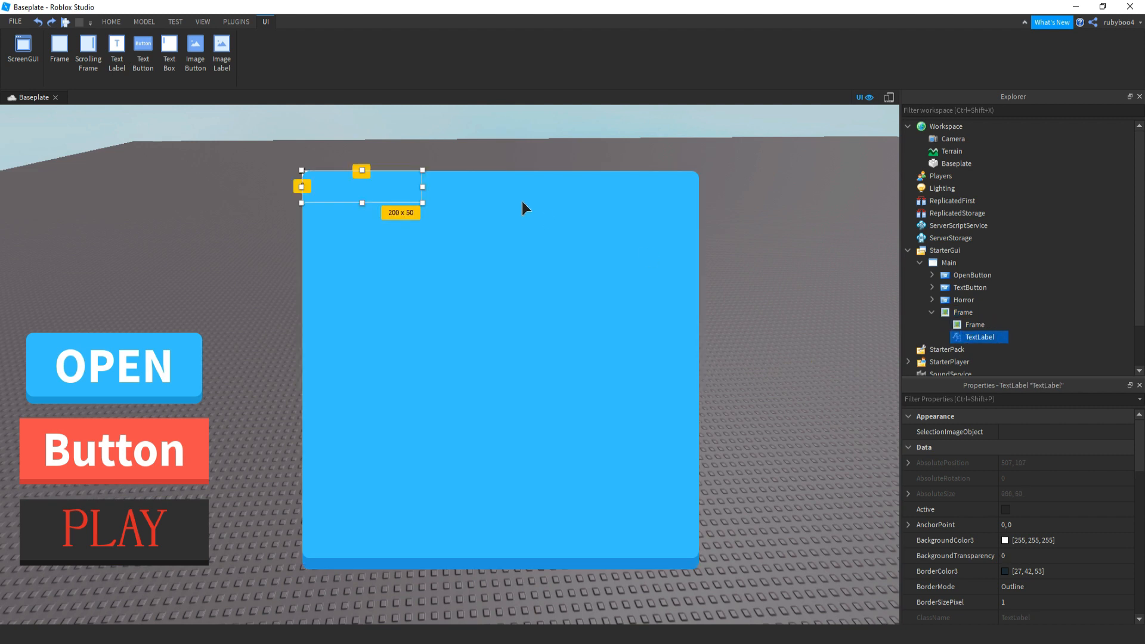
{"action": "left_click_drag", "start_coordinate": [423, 203], "coordinate": [701, 244]}
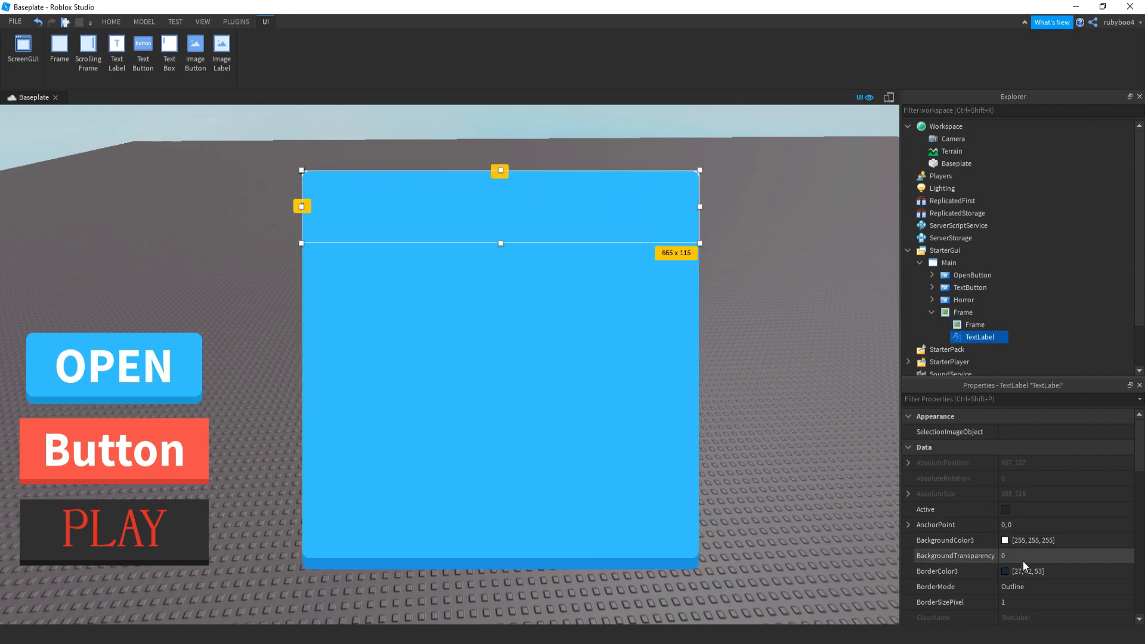
Set the TextLabel's ZIndex to 2.
{"action": "scroll", "coordinate": [1022, 561], "scroll_direction": "down", "scroll_amount": 1}
{"action": "scroll", "coordinate": [1023, 561], "scroll_direction": "down", "scroll_amount": 5}
{"action": "left_click", "coordinate": [1020, 494]}
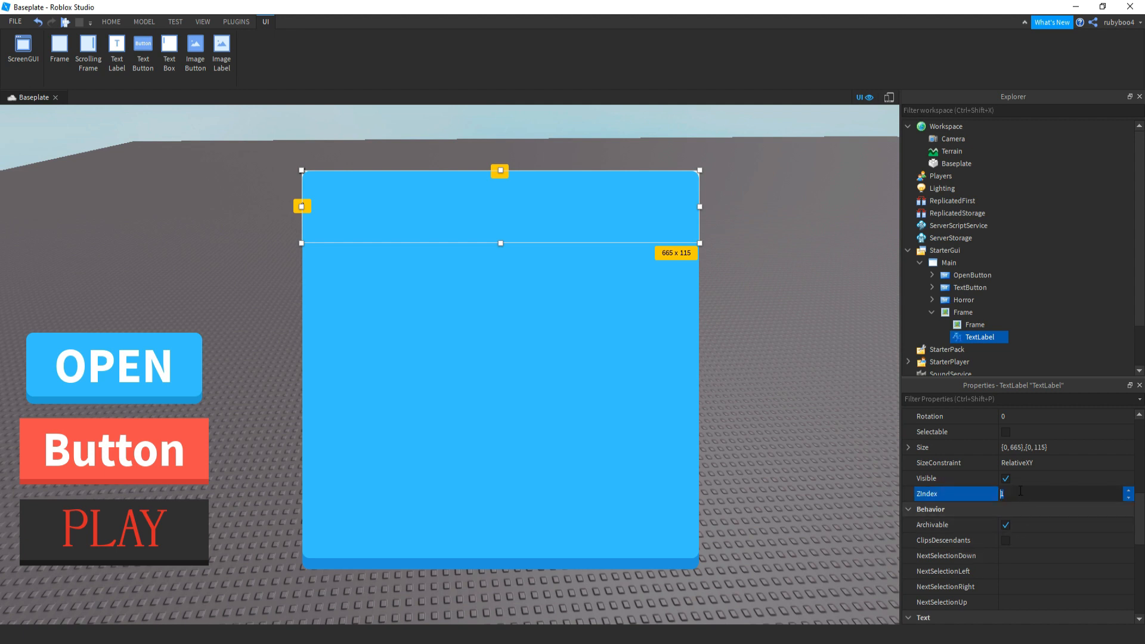
{"action": "type", "text": "2"}
{"action": "key", "text": "Return"}
Make the TextLabel's background fully transparent with a BackgroundTransparency of 1.
{"action": "scroll", "coordinate": [1018, 495], "scroll_direction": "up", "scroll_amount": 5}
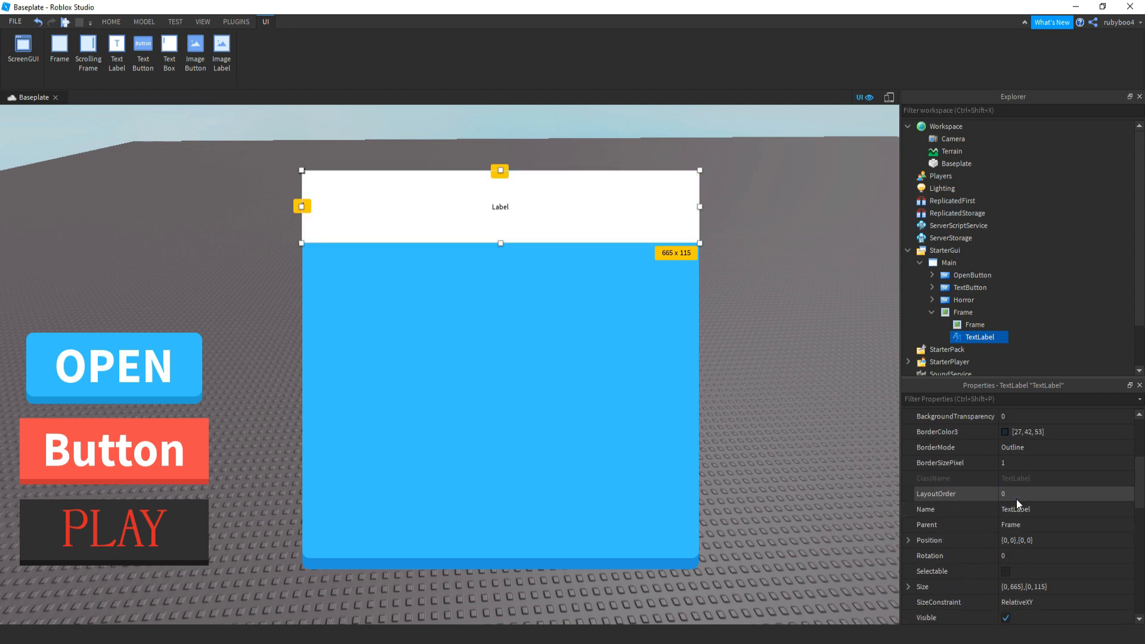
{"action": "left_click", "coordinate": [1013, 508]}
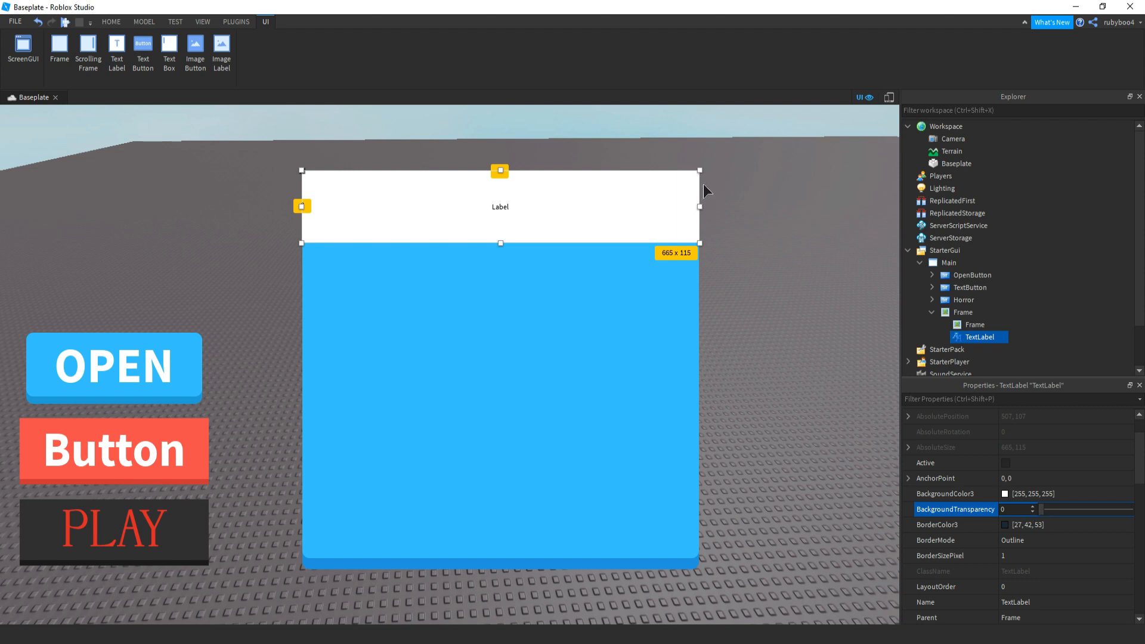
{"action": "left_click_drag", "start_coordinate": [1043, 510], "coordinate": [1131, 510]}
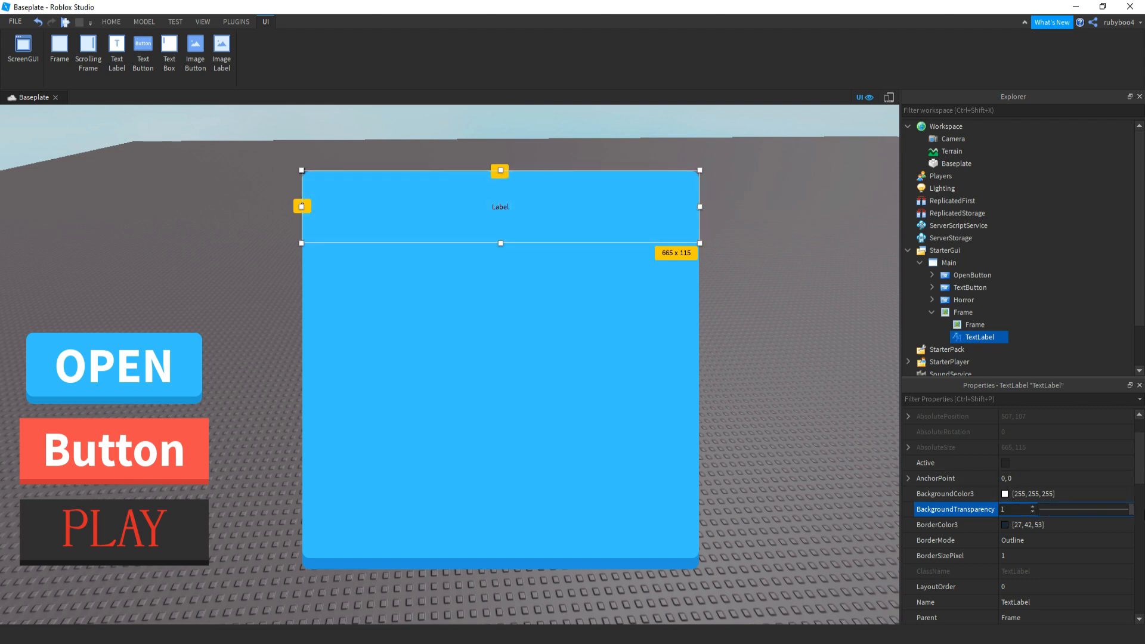
Enable TextScaled on the TextLabel and set its font to SourceSansBold.
{"action": "scroll", "coordinate": [1057, 571], "scroll_direction": "down", "scroll_amount": 10}
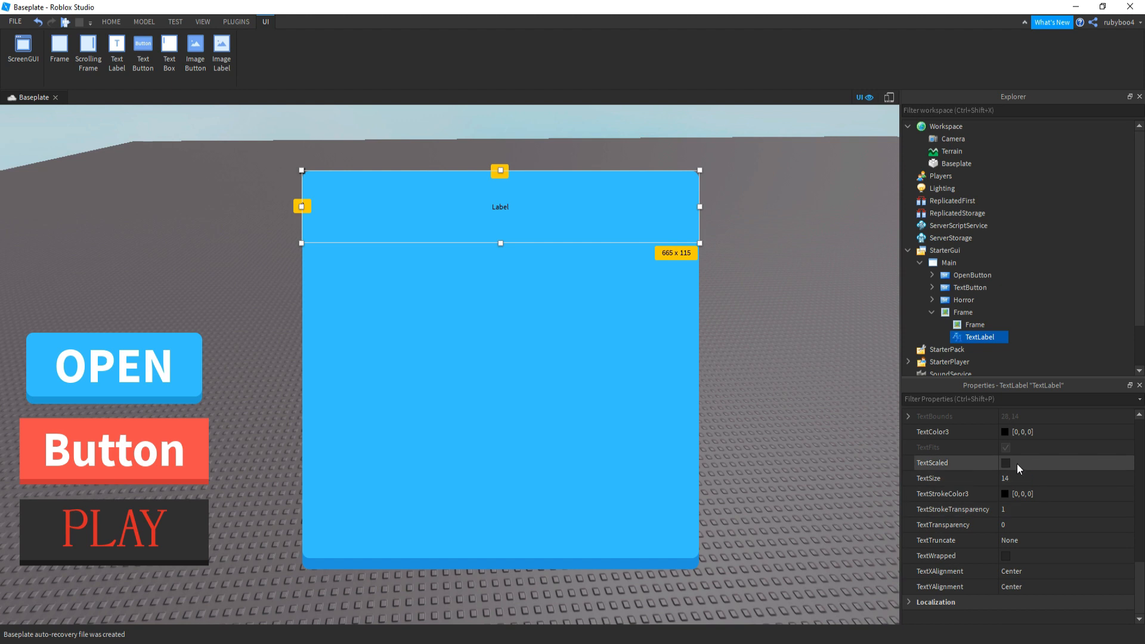
{"action": "left_click", "coordinate": [1018, 463]}
{"action": "scroll", "coordinate": [1022, 496], "scroll_direction": "up", "scroll_amount": 3}
{"action": "left_click", "coordinate": [1030, 464]}
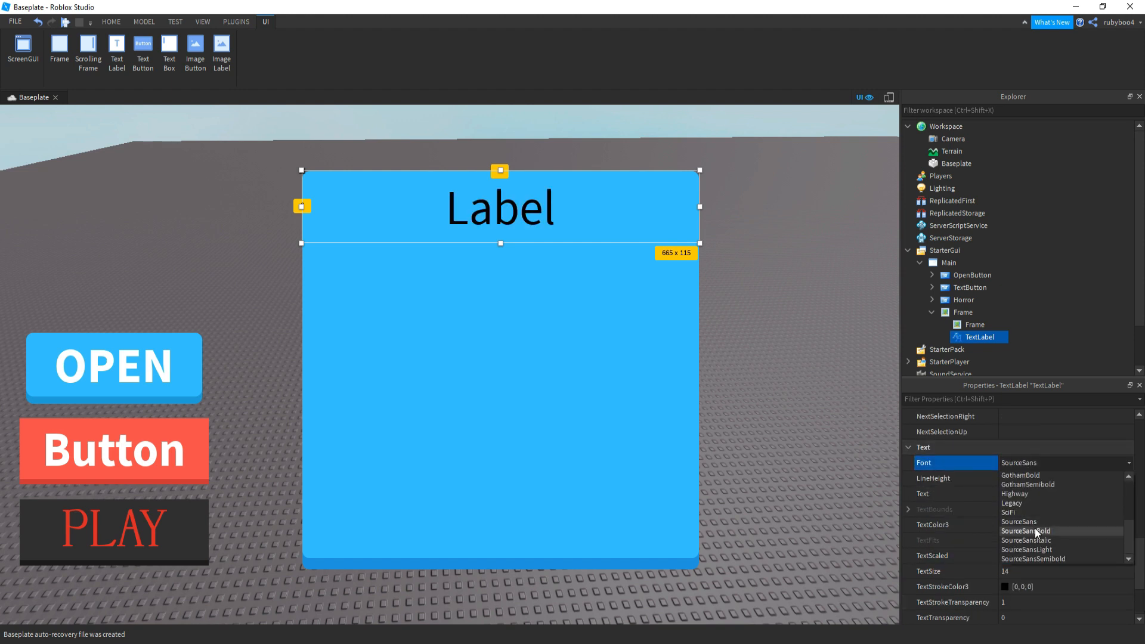
{"action": "left_click", "coordinate": [1029, 532]}
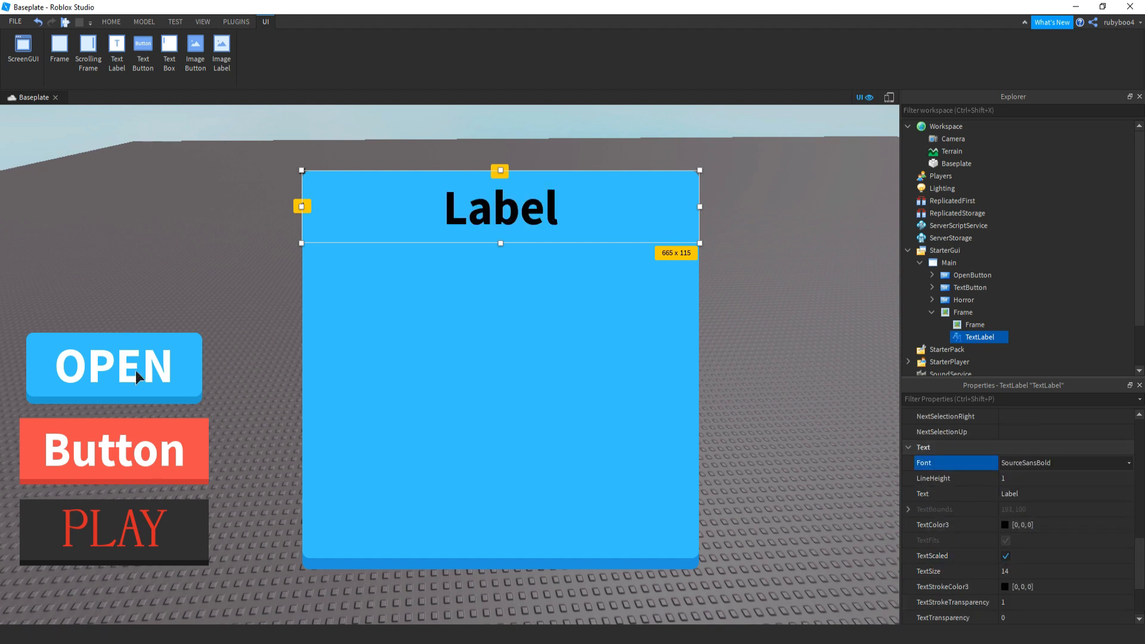
Change the TextLabel's text to SHOP and set its TextColor3 to white (255, 255, 255).
{"action": "left_click", "coordinate": [1018, 495]}
{"action": "key", "text": "BackSpace"}
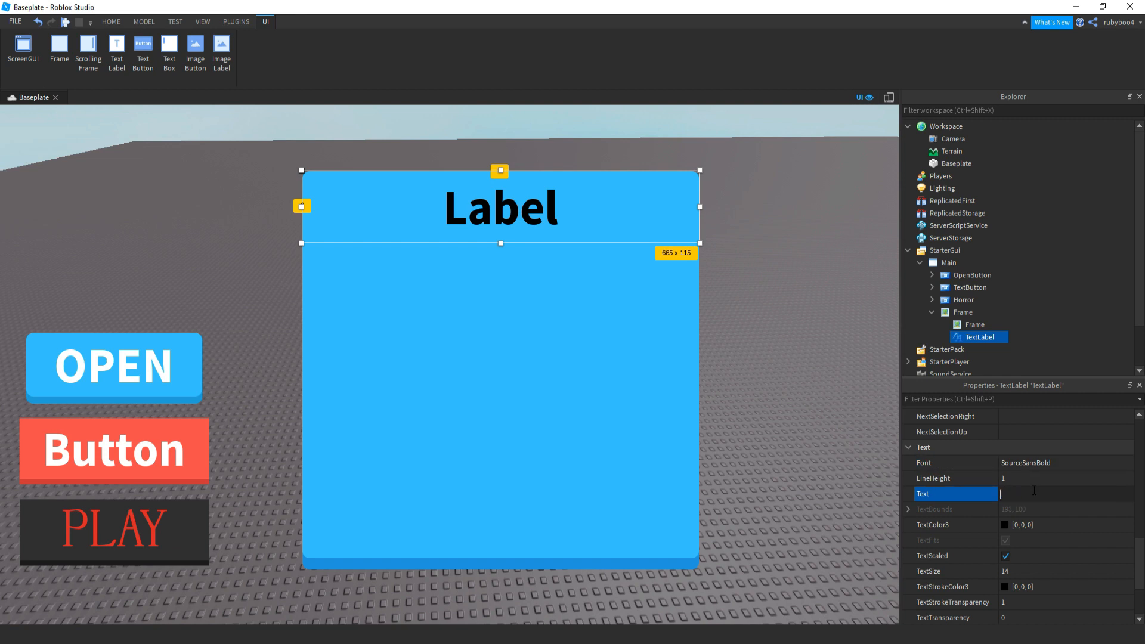
{"action": "type", "text": "SHOP"}
{"action": "key", "text": "Return"}
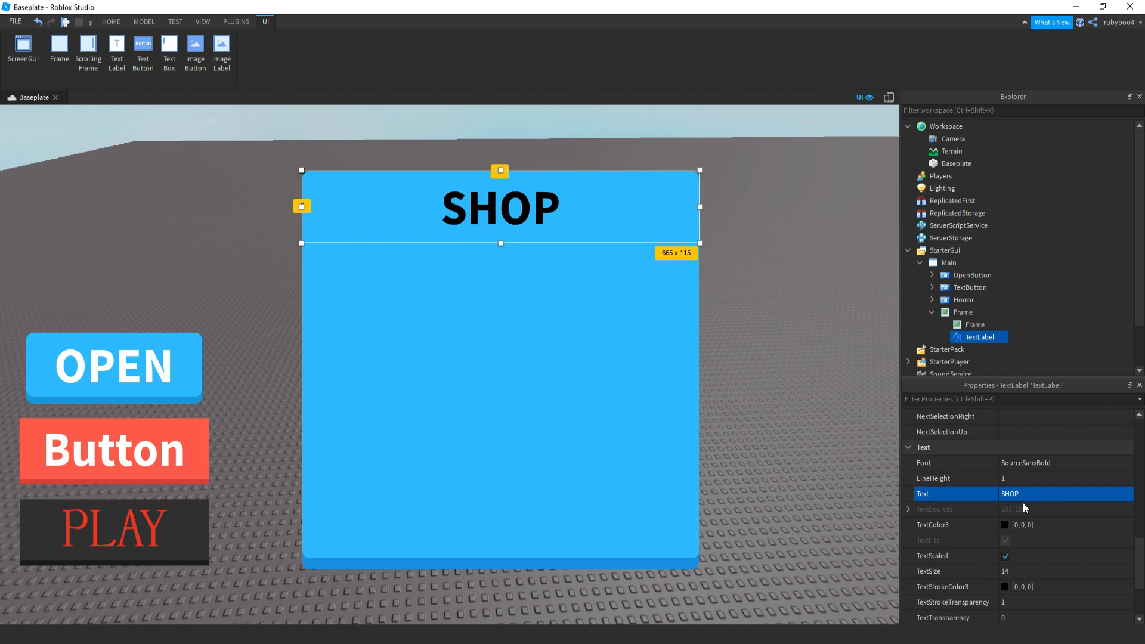
{"action": "left_click", "coordinate": [1008, 525]}
{"action": "left_click_drag", "start_coordinate": [710, 259], "coordinate": [710, 214]}
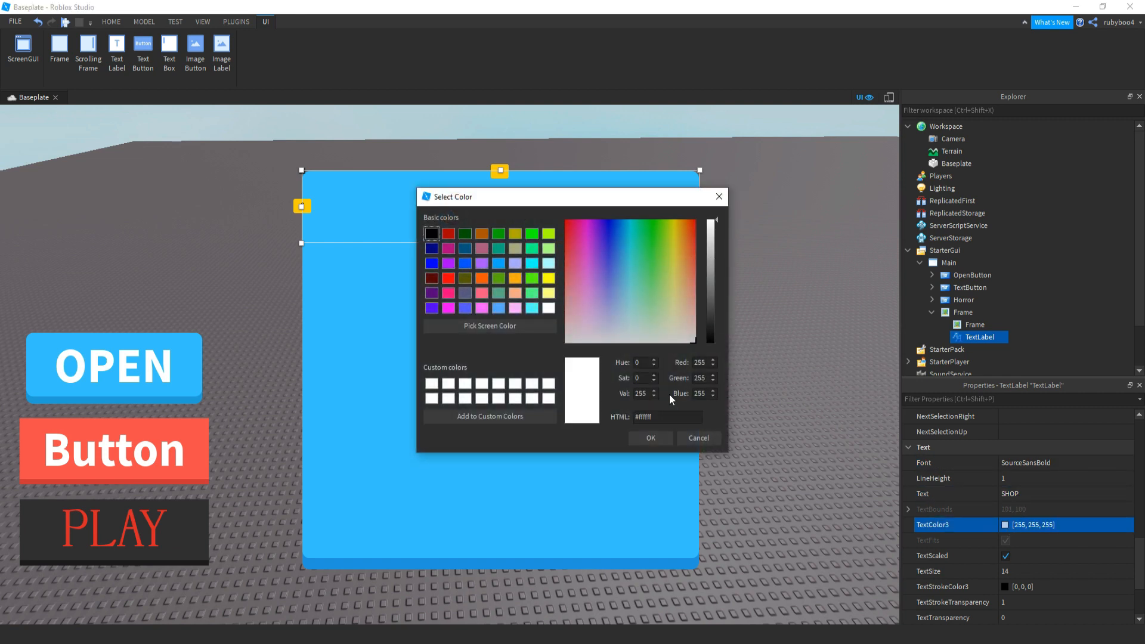
{"action": "left_click", "coordinate": [655, 440]}
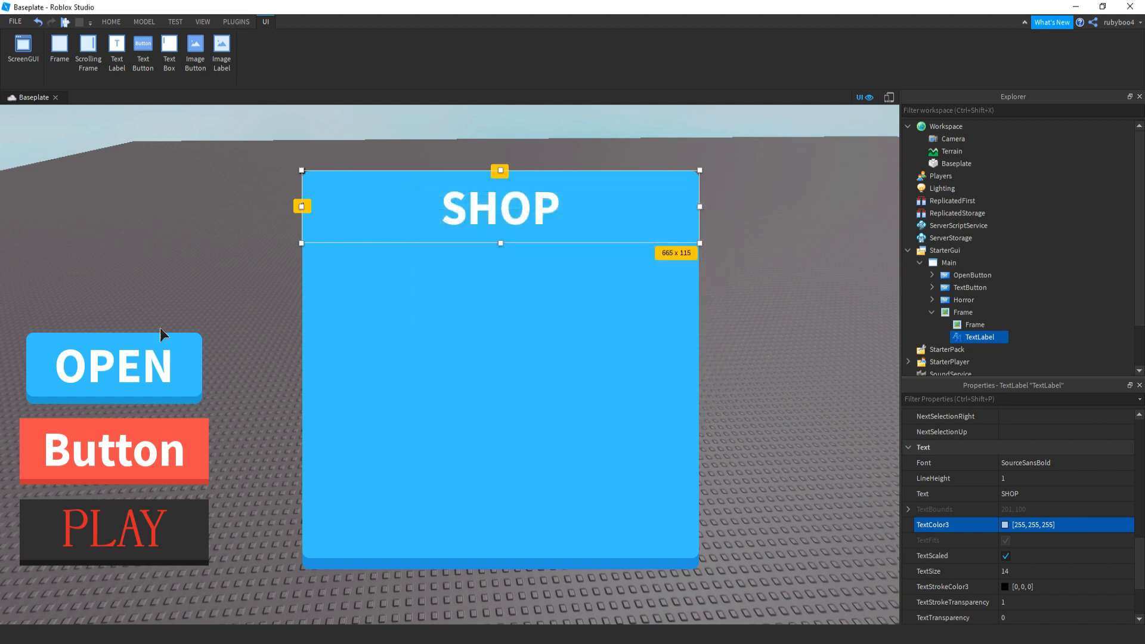
Try giving the SHOP label a black text outline by setting its TextStrokeTransparency to 0.
{"action": "scroll", "coordinate": [178, 307], "scroll_direction": "up", "scroll_amount": 2}
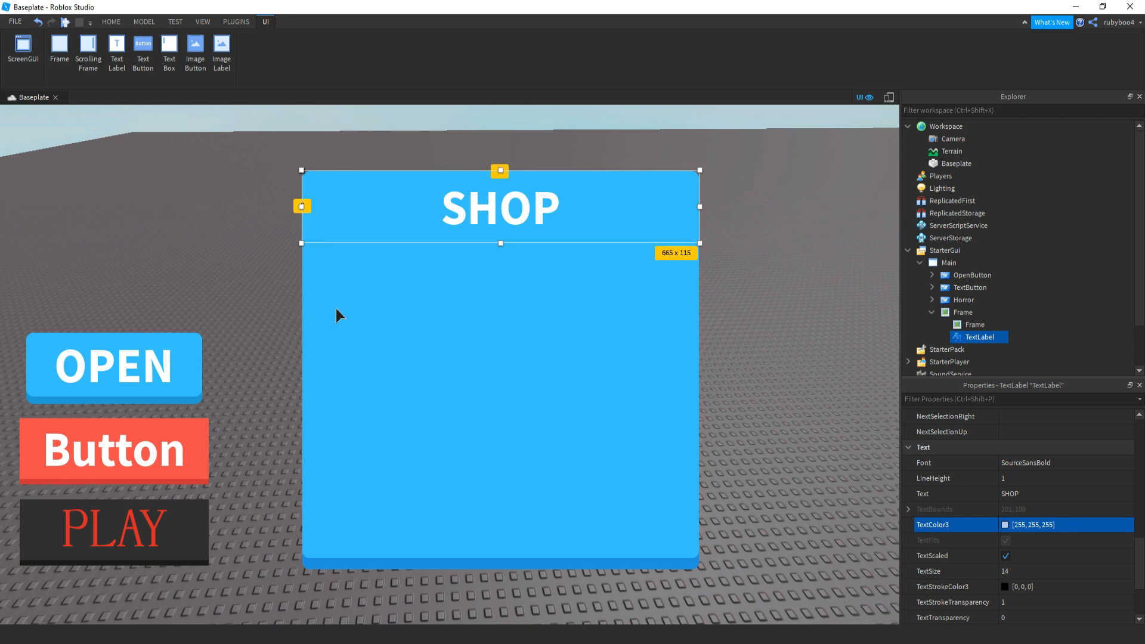
{"action": "scroll", "coordinate": [1078, 585], "scroll_direction": "down", "scroll_amount": 3}
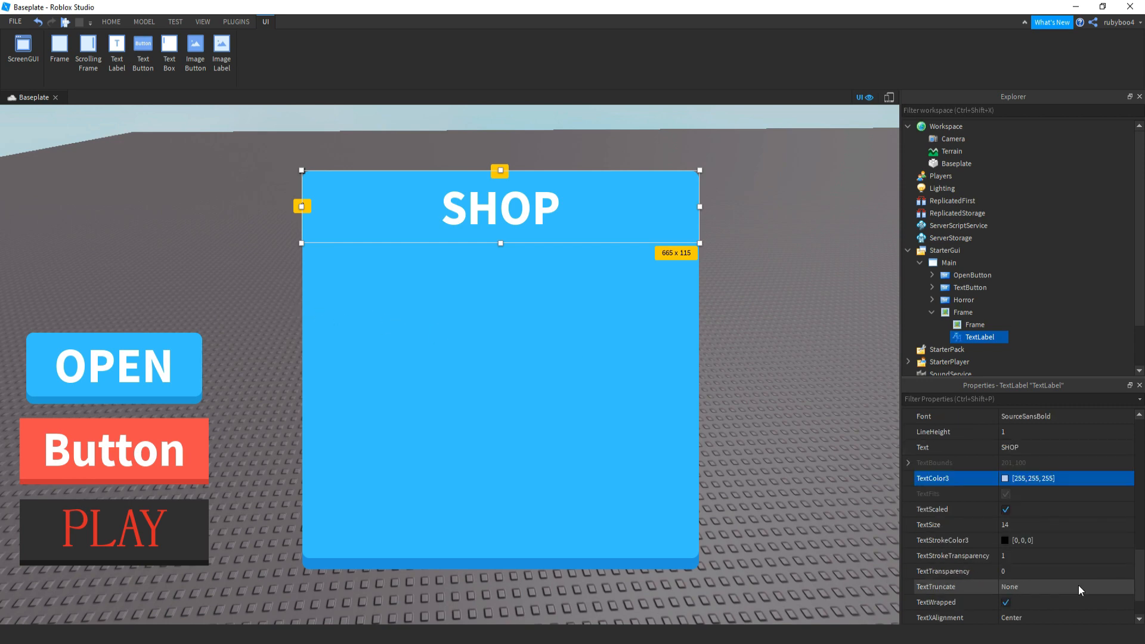
{"action": "left_click", "coordinate": [1024, 512]}
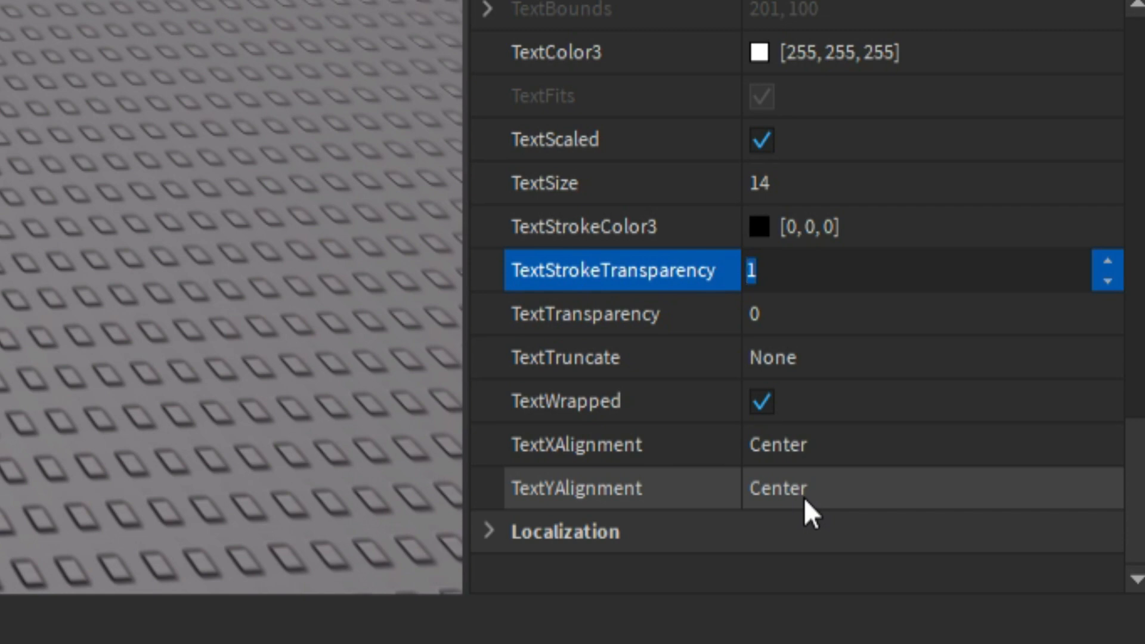
{"action": "type", "text": "0"}
{"action": "key", "text": "Return"}
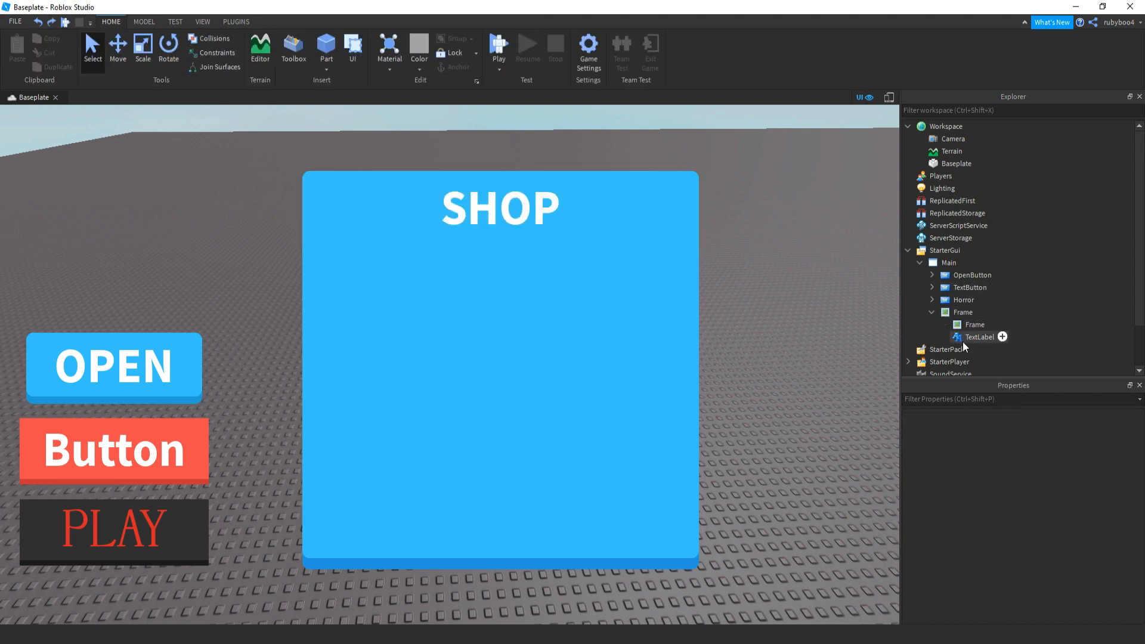
Collapse the main Frame's hierarchy under the Main ScreenGui in the Explorer.
{"action": "left_click", "coordinate": [932, 313]}
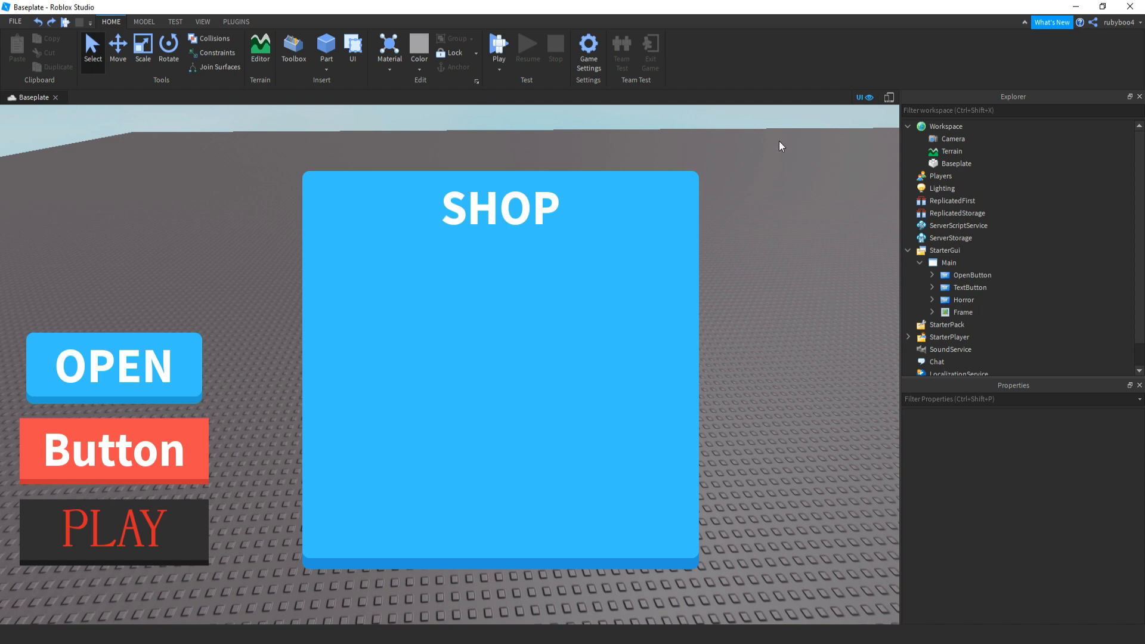
{"action": "left_click_drag", "start_coordinate": [779, 141], "coordinate": [765, 364]}
{"action": "left_click_drag", "start_coordinate": [220, 236], "coordinate": [278, 556]}
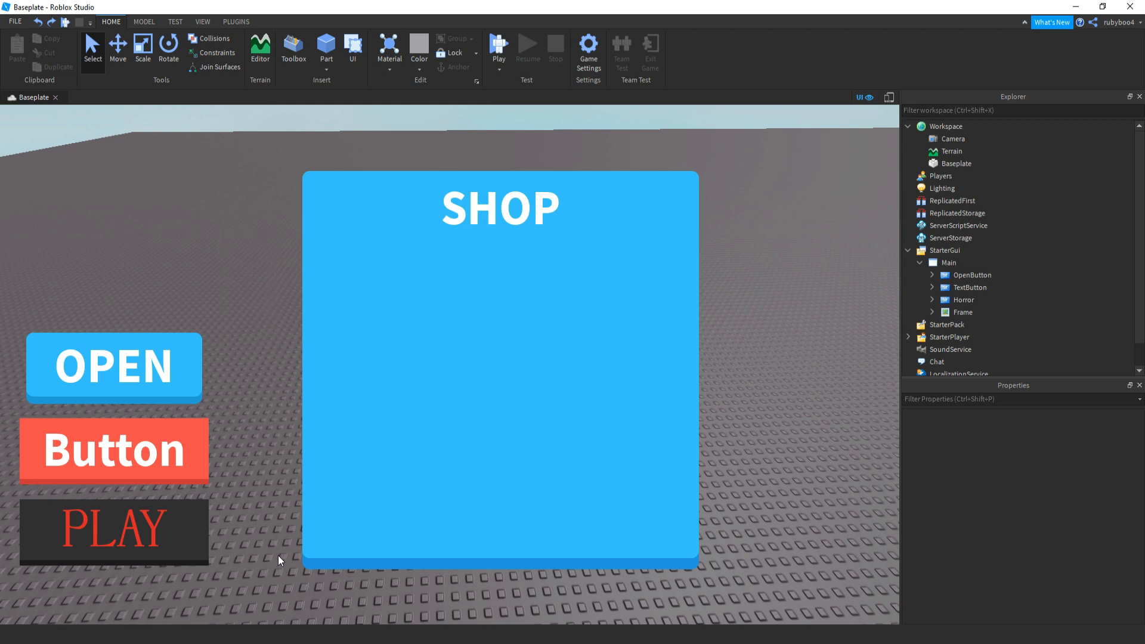